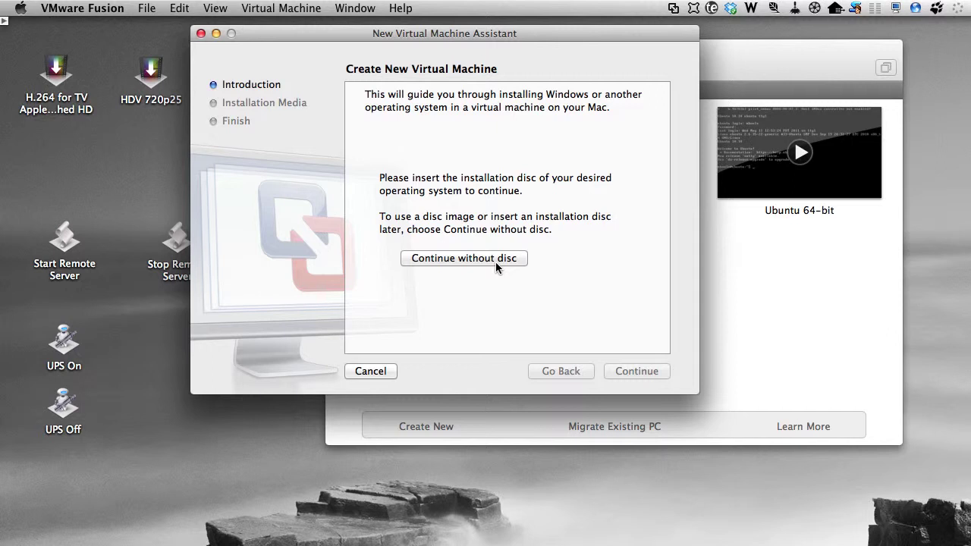
Step: Open the installation media source list in the New Virtual Machine Assistant
left_click(499, 181)
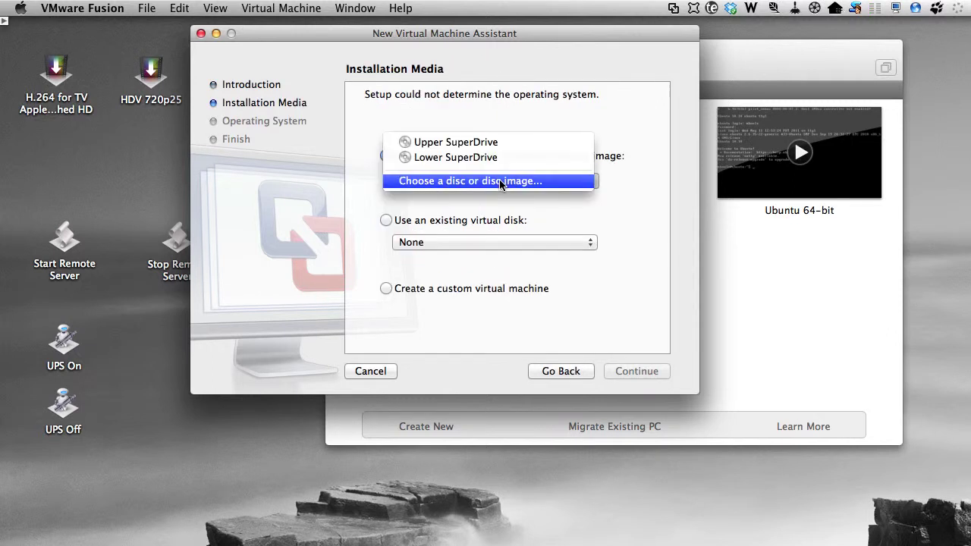
Step: Use the ubuntu-12.04-server-amd64 ISO from Downloads as installation media, detected as Ubuntu 64-bit
left_click(500, 182)
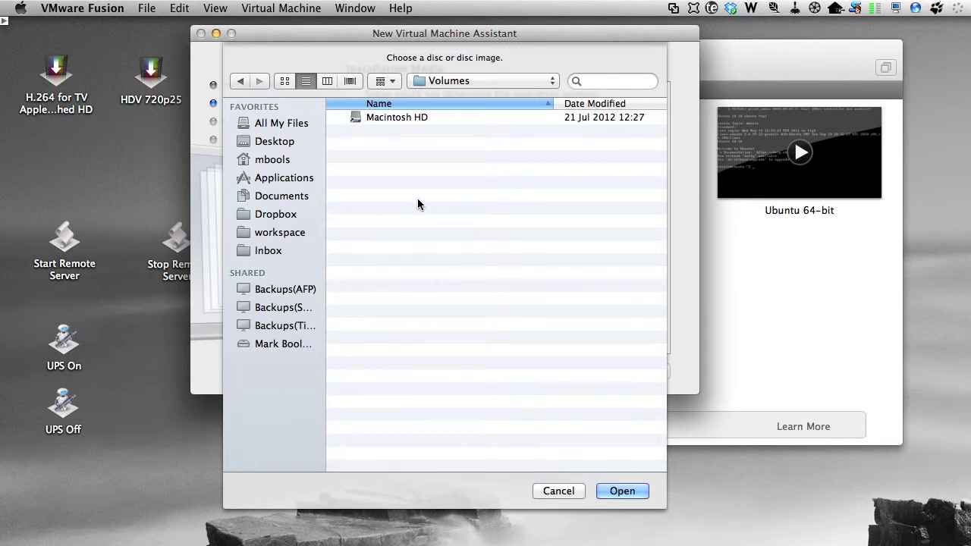
left_click(272, 161)
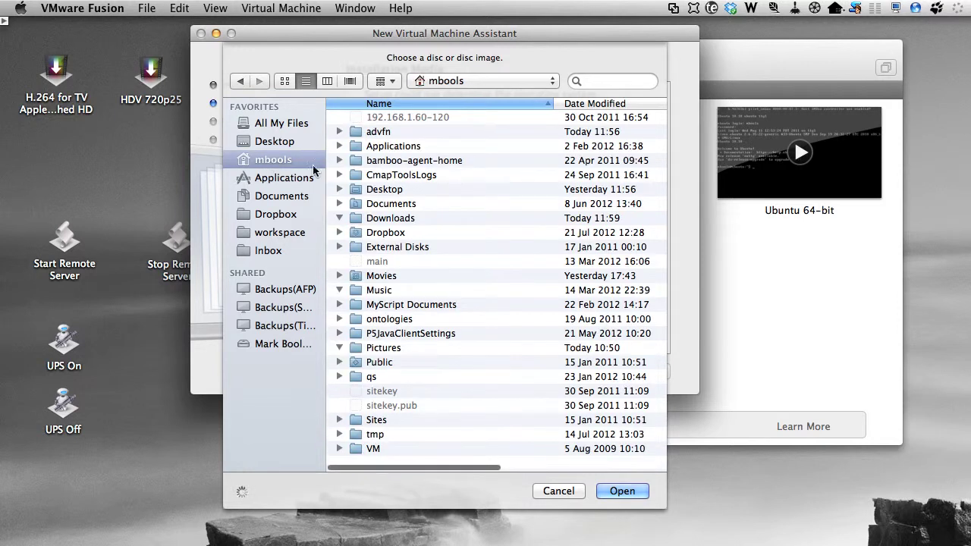
scroll(380, 189, "down", 2)
double_click(370, 176)
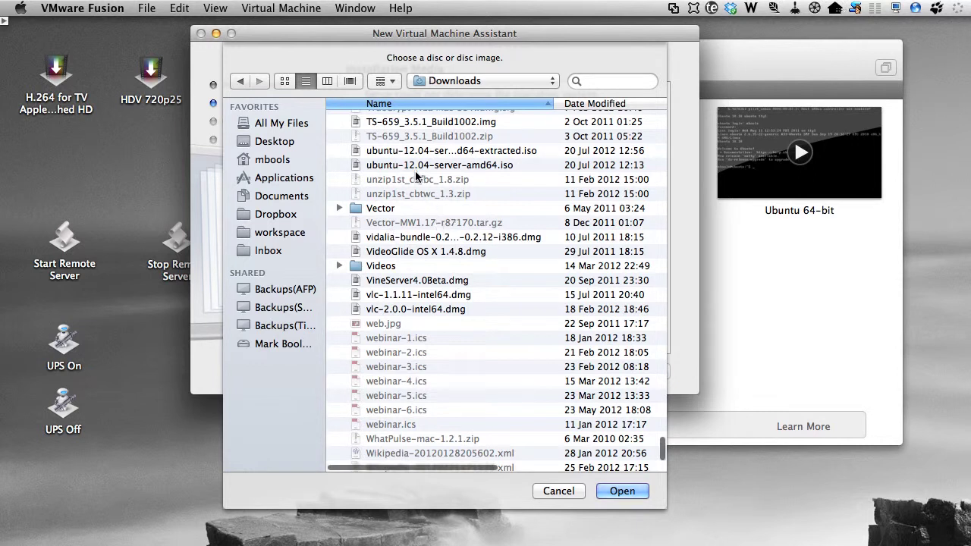
left_click(382, 151)
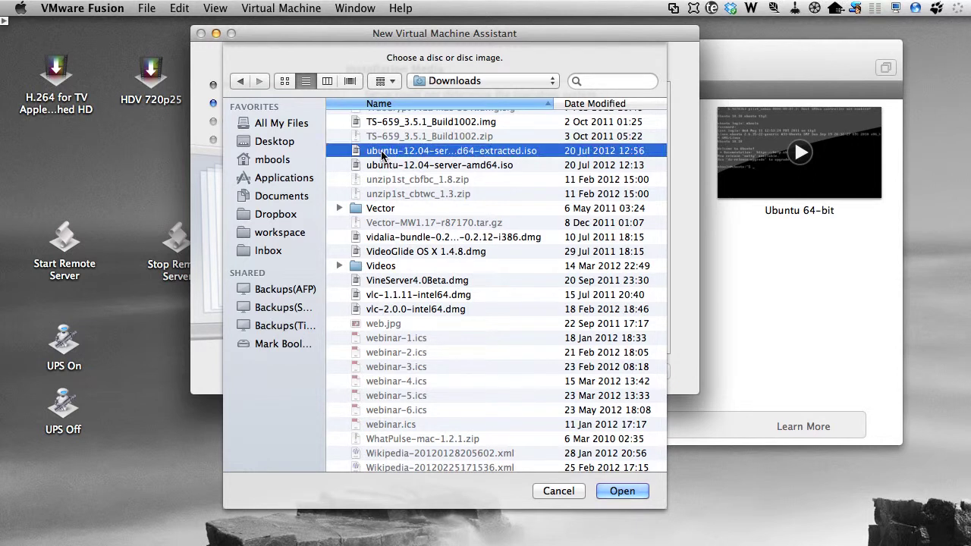
left_click(621, 491)
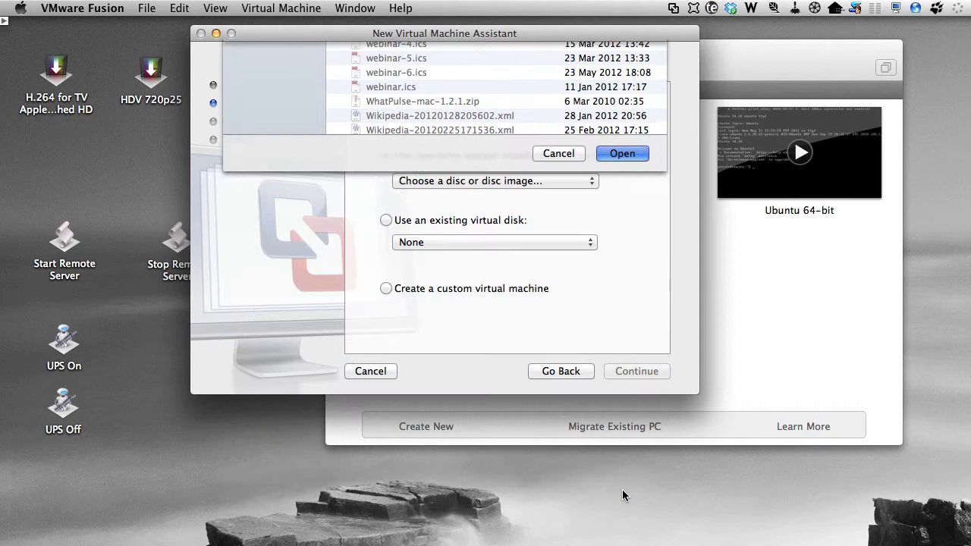
left_click(638, 371)
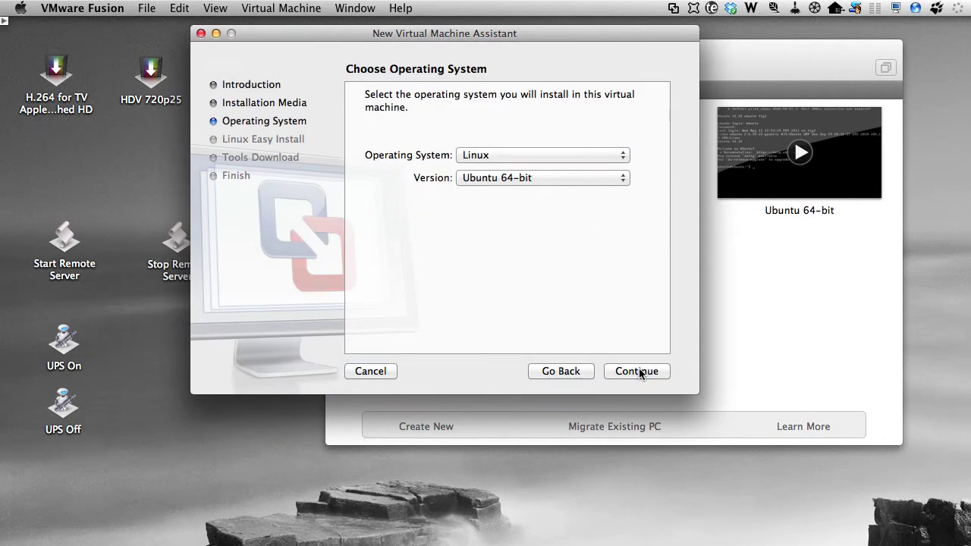
Step: Accept Ubuntu 64-bit, enter and confirm the Easy Install account password, and disable home-folder sharing
left_click(637, 371)
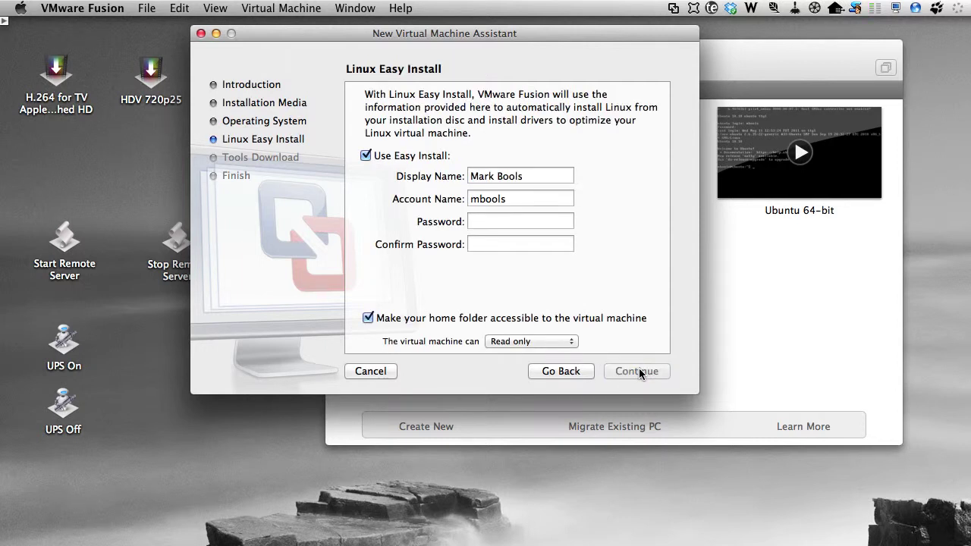
left_click(528, 220)
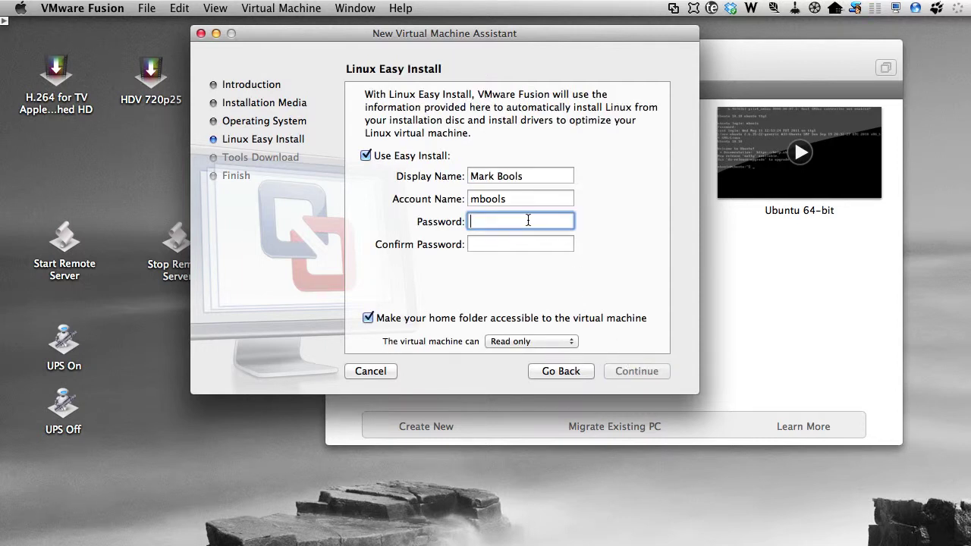
type("••••••")
left_click(542, 244)
type("••••••")
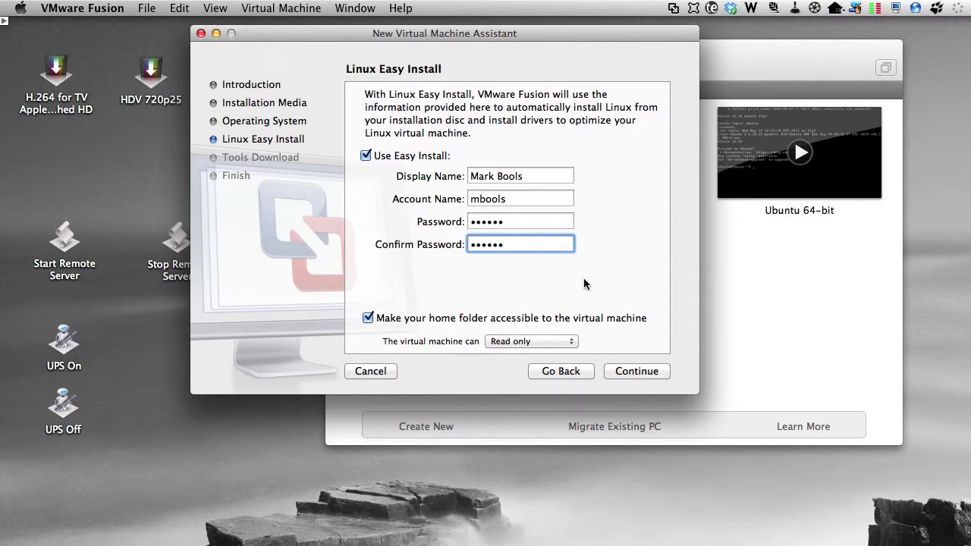
left_click(368, 318)
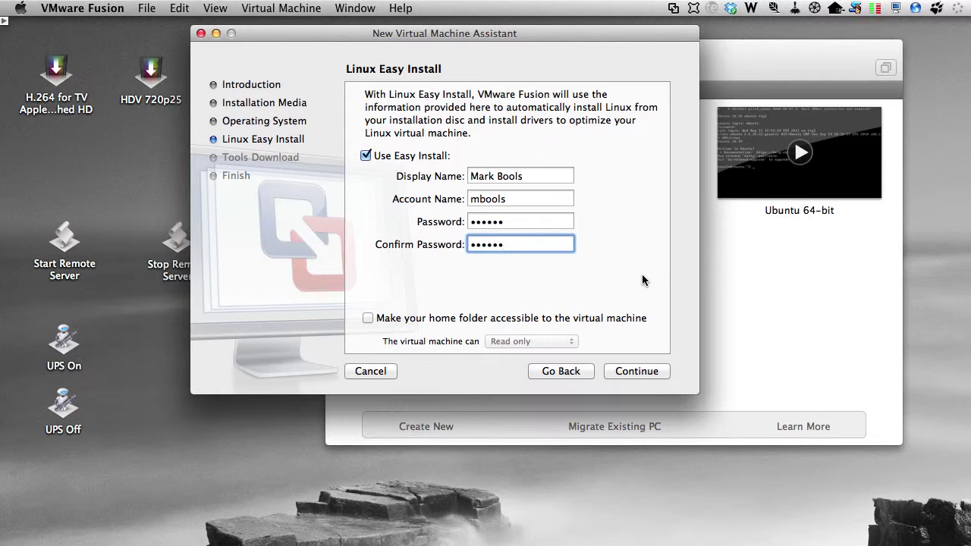
left_click(640, 369)
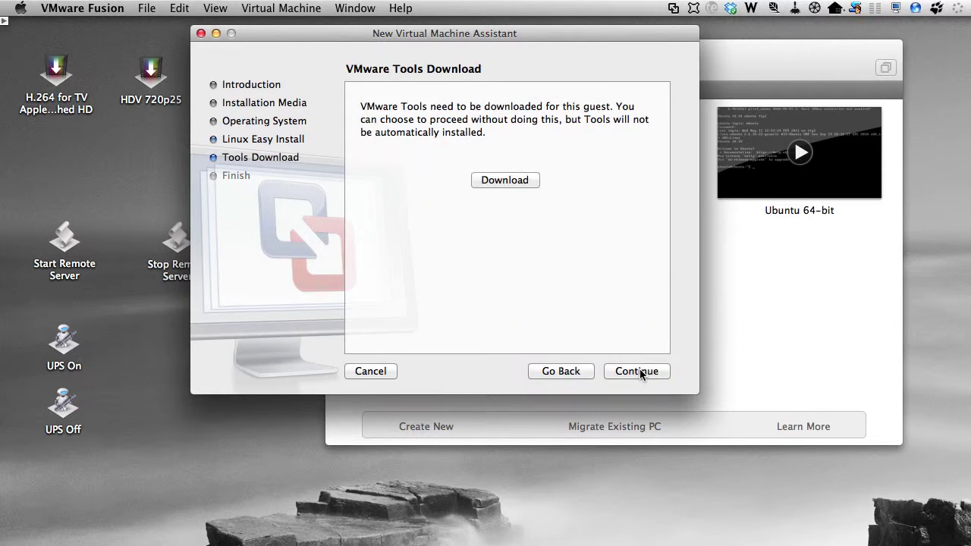
Step: Download VMware Tools for Linux, allowing the network connection and entering the administrator password
left_click(507, 180)
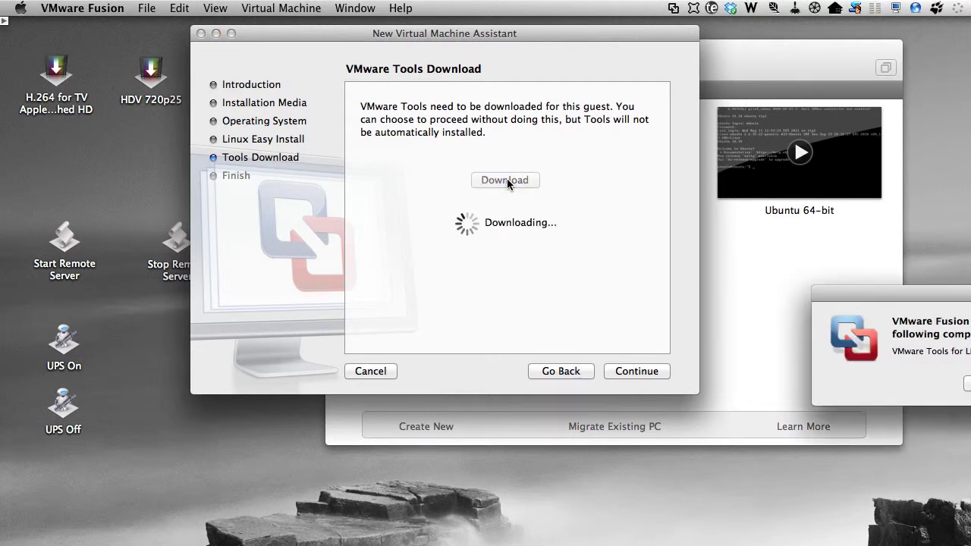
left_click_drag(912, 290, 643, 224)
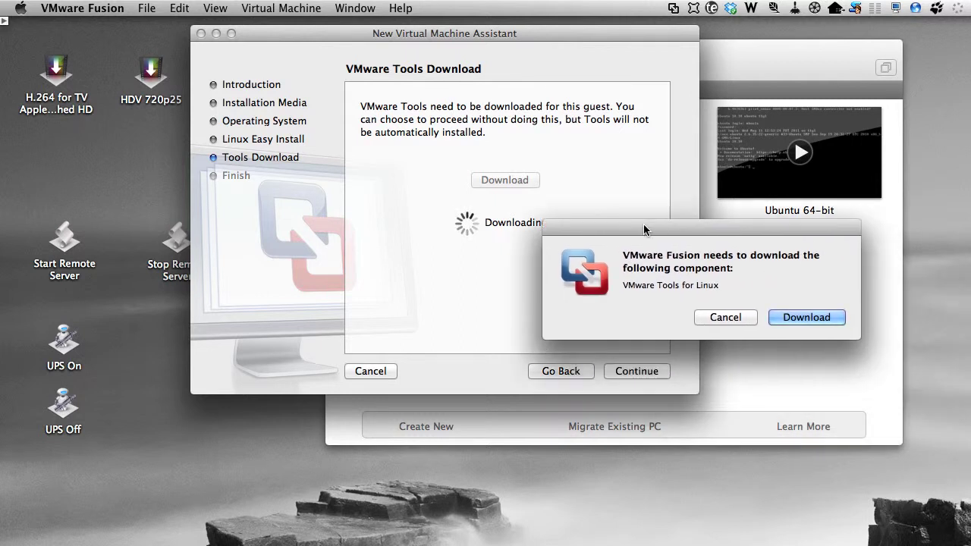
left_click(812, 317)
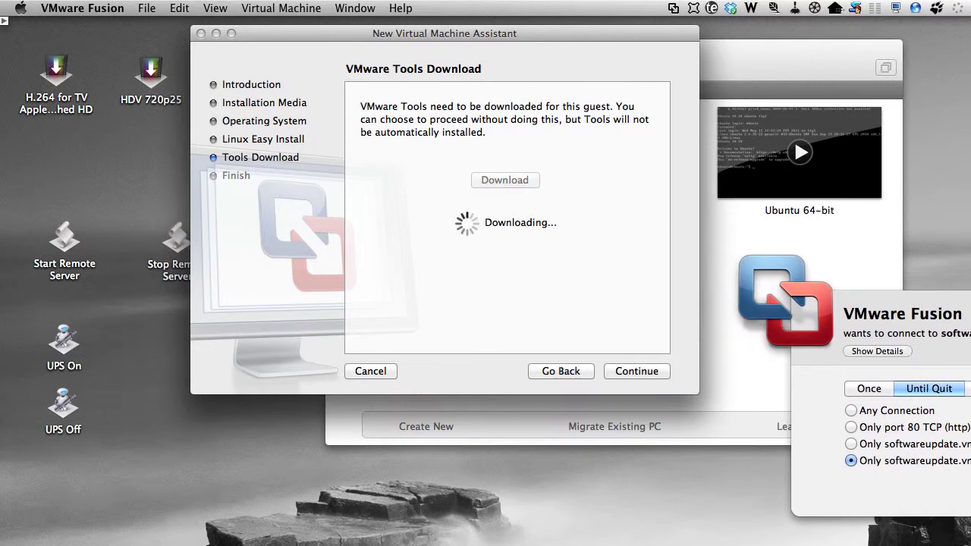
left_click(823, 361)
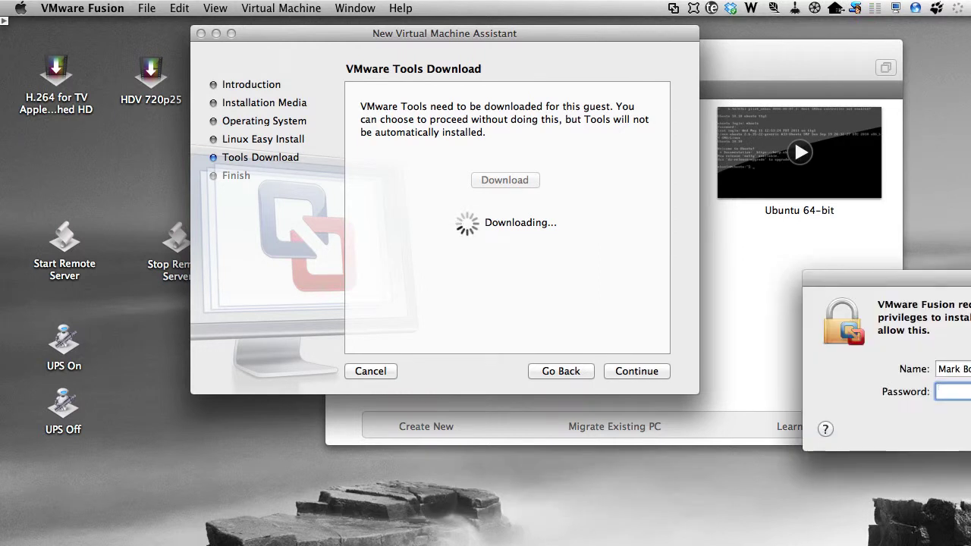
type("••••••••••")
key("Return")
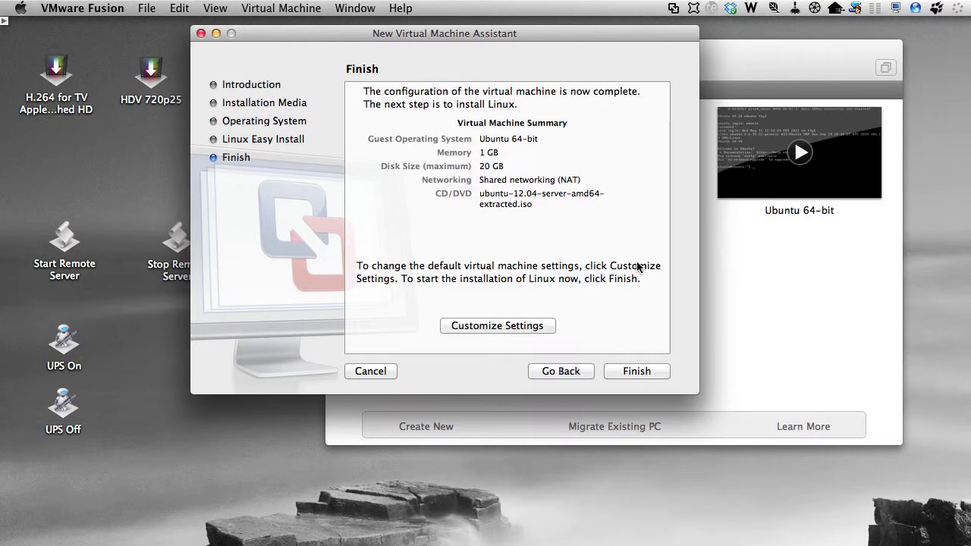
Step: Finish the assistant and save the virtual machine as 'Ubuntu 64-bit (DSF)'
left_click(637, 370)
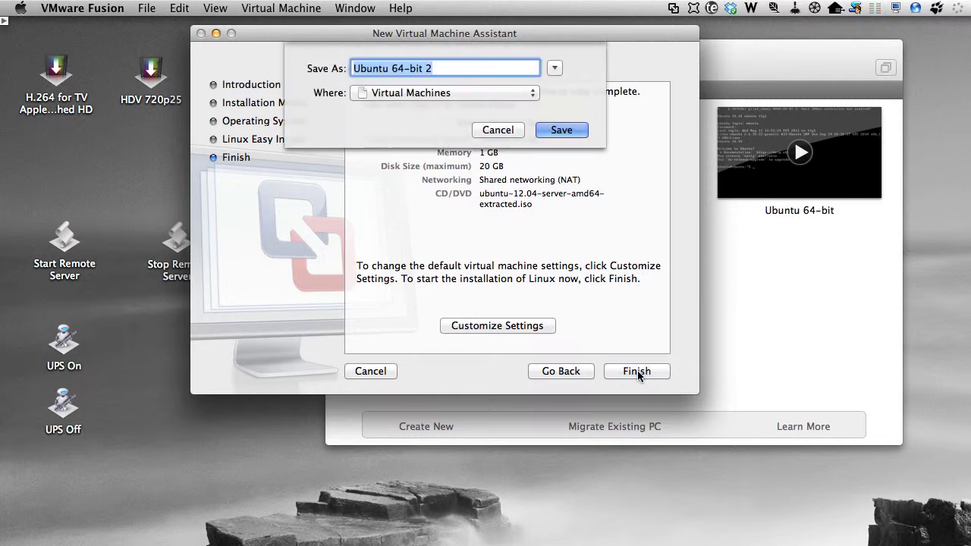
left_click(438, 68)
key("BackSpace")
type("(DSF)")
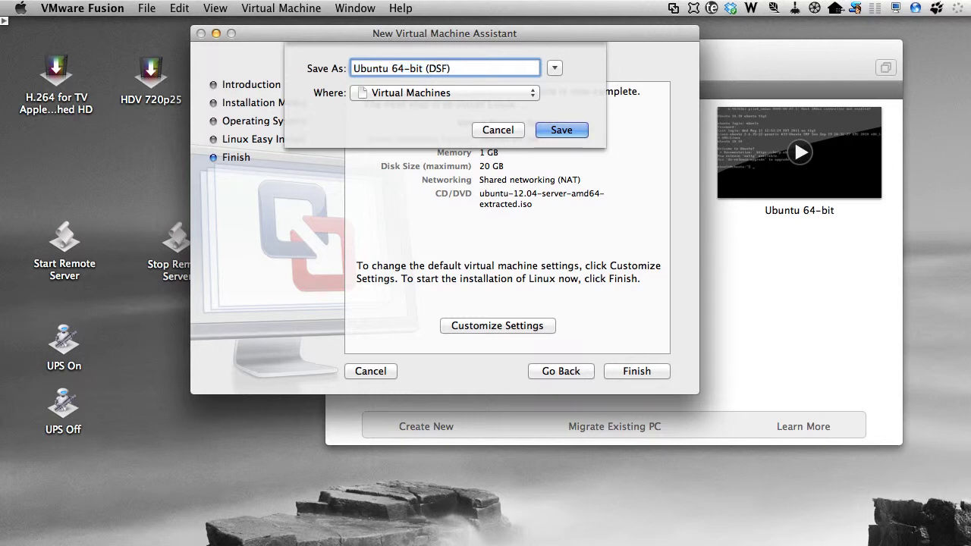
left_click(563, 129)
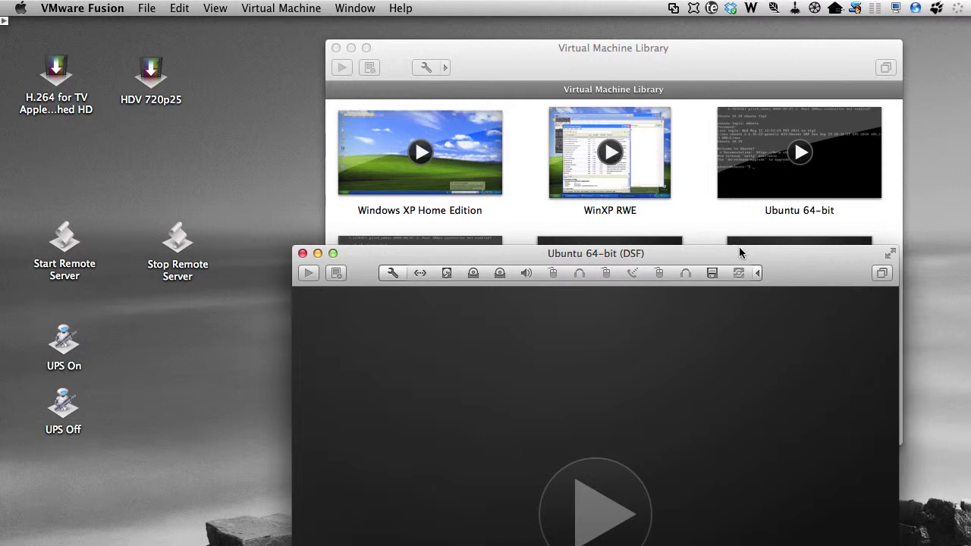
Step: Move the VM window up-left and collapse its device toolbar while Ubuntu installs
left_click_drag(739, 249, 598, 39)
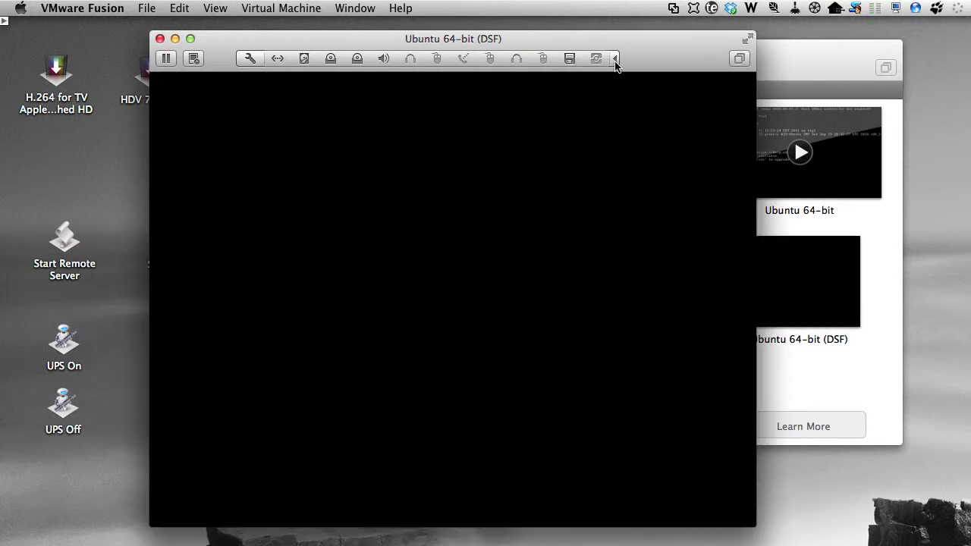
left_click(614, 59)
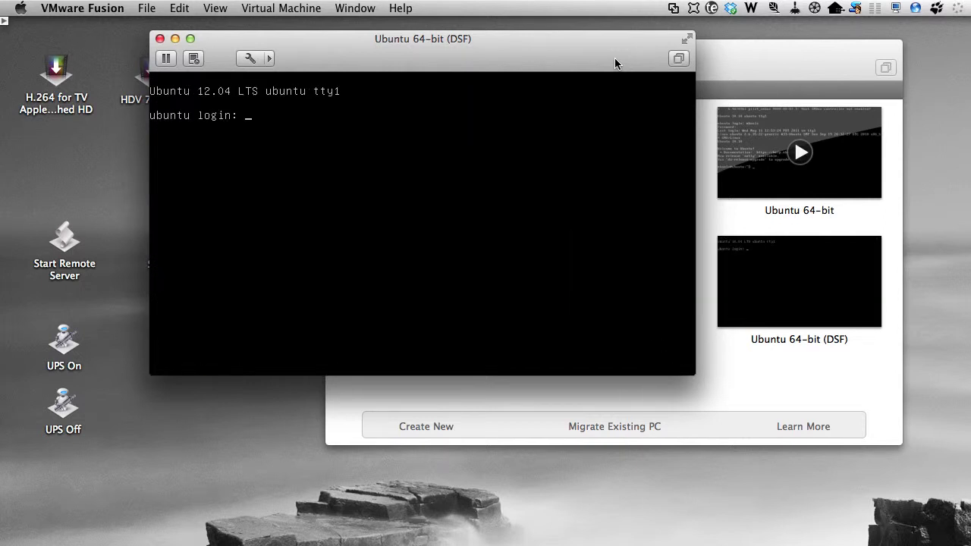
Step: Log in and run sudo apt-get dist-upgrade, confirming the 48 package upgrades and new kernel
type("mbools")
key("Return")
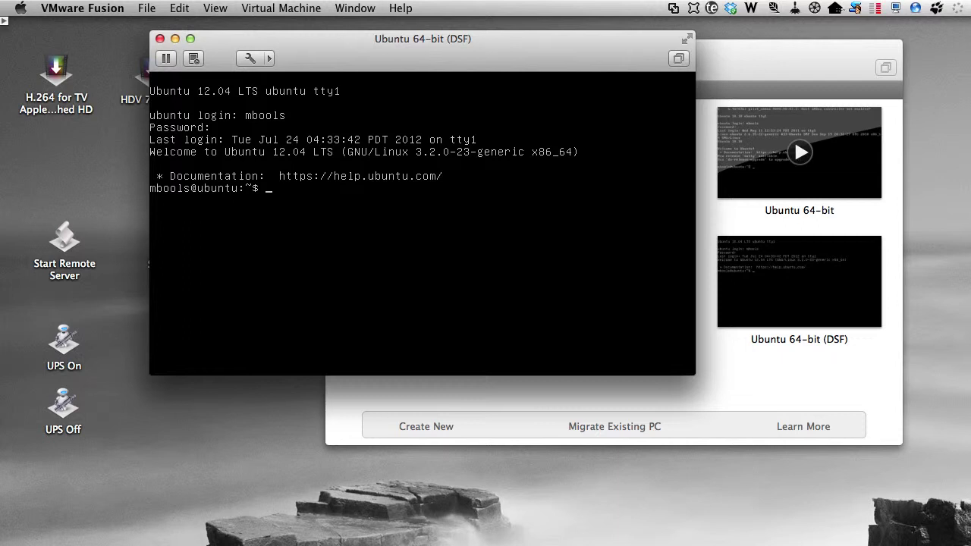
type("o apt-get dist-upgrade")
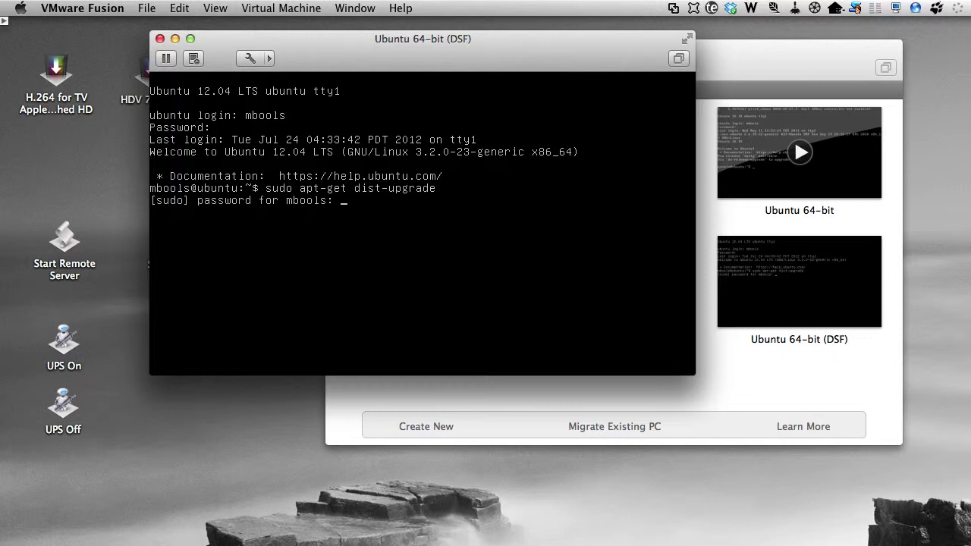
key("Return")
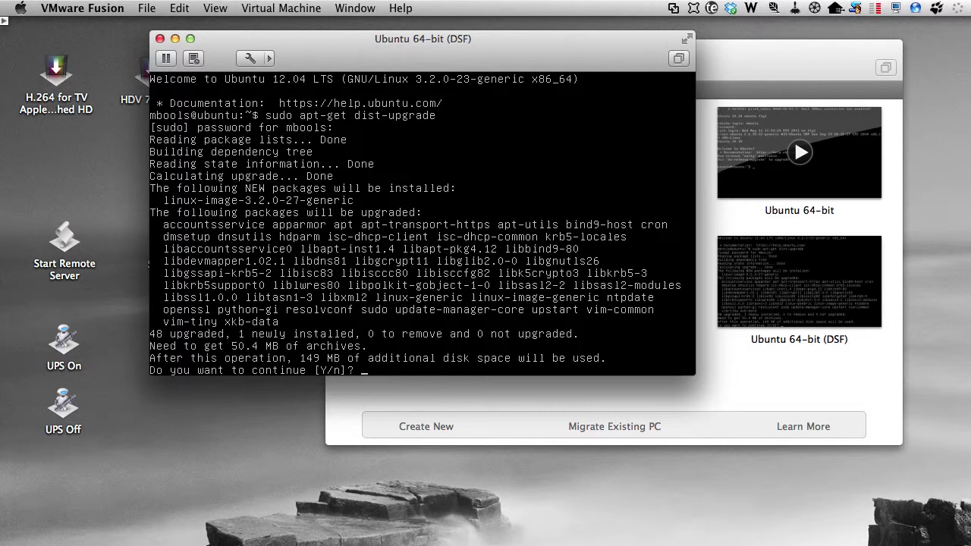
type("y")
key("Return")
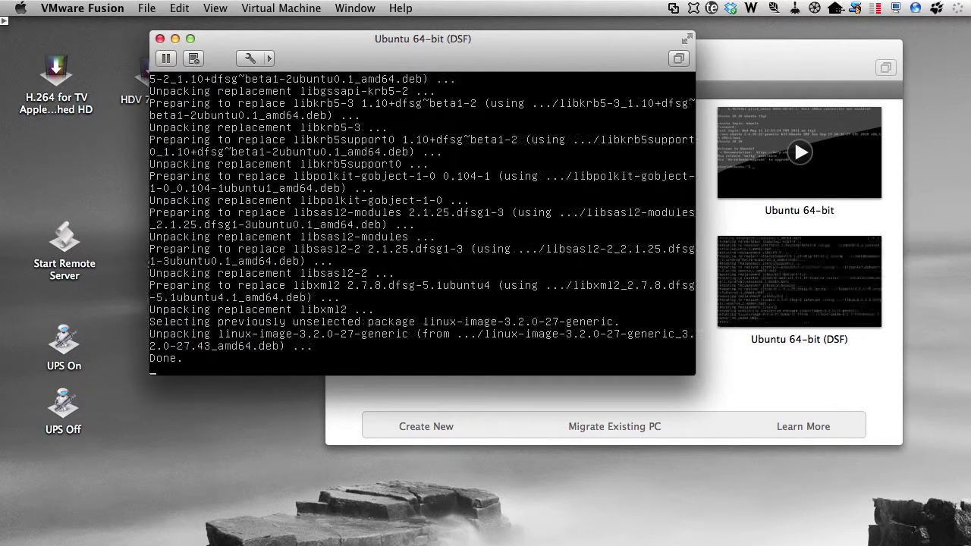
Step: Restart the Ubuntu guest with sudo shutdown -r now
type("sudo shutdown -r now")
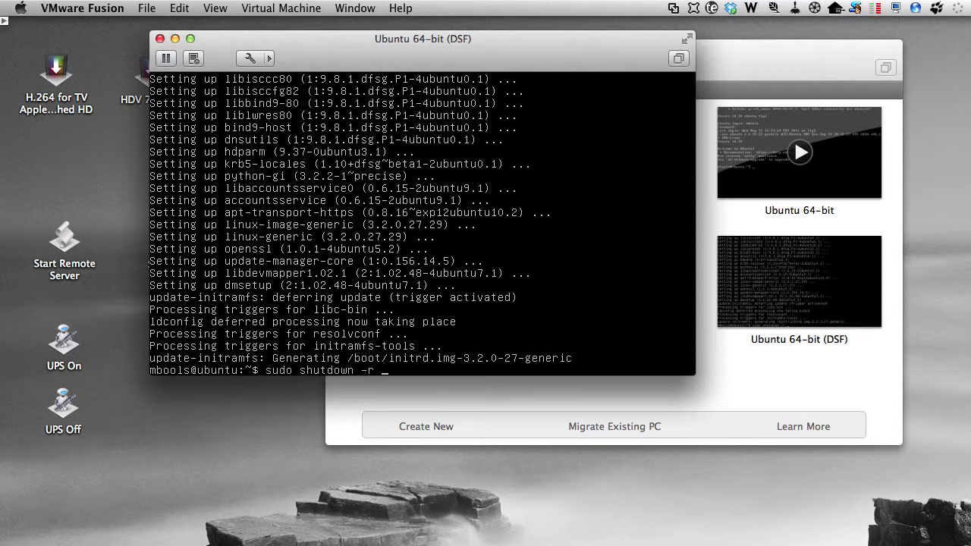
key("Return")
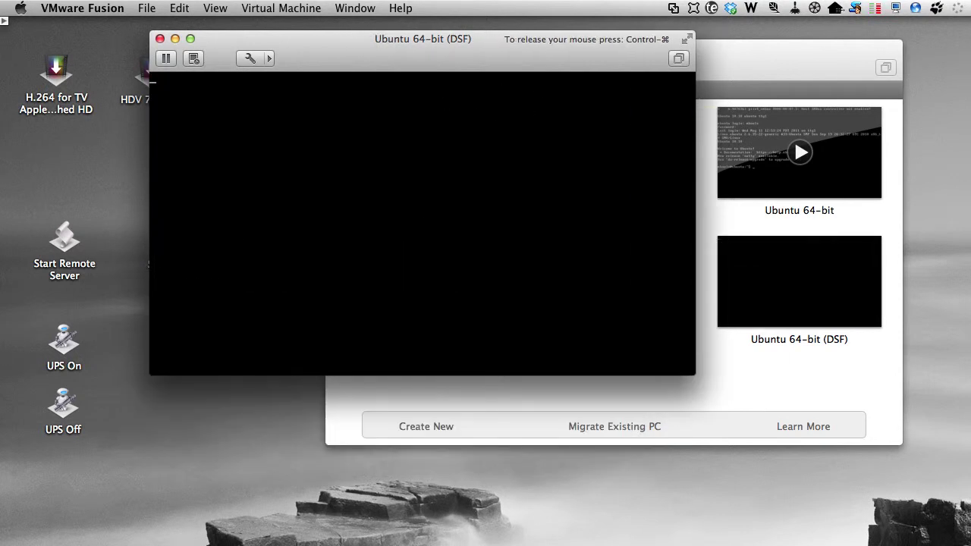
Step: Log back in after the reboot, then view the powered-off VM's snapshots
type("m")
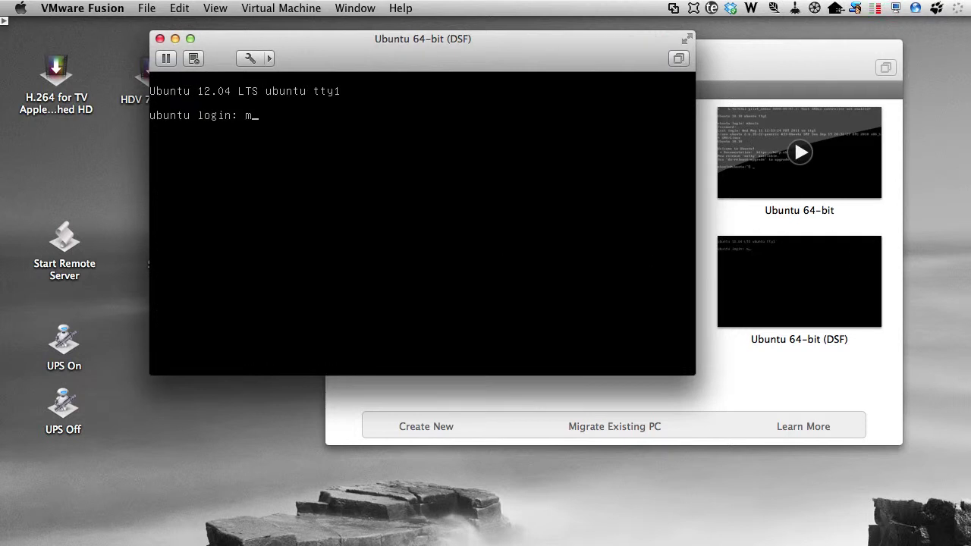
type("bools")
key("Return")
key("Return")
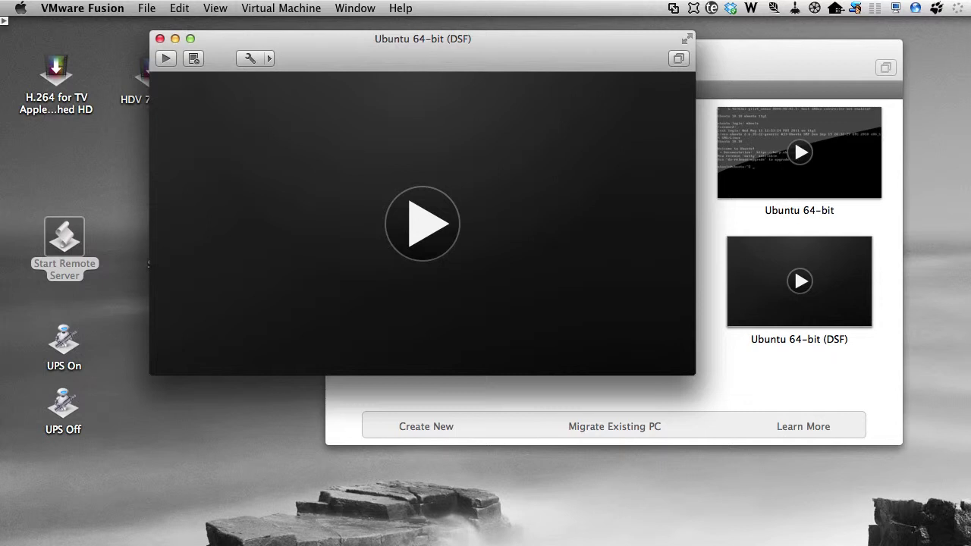
left_click(192, 59)
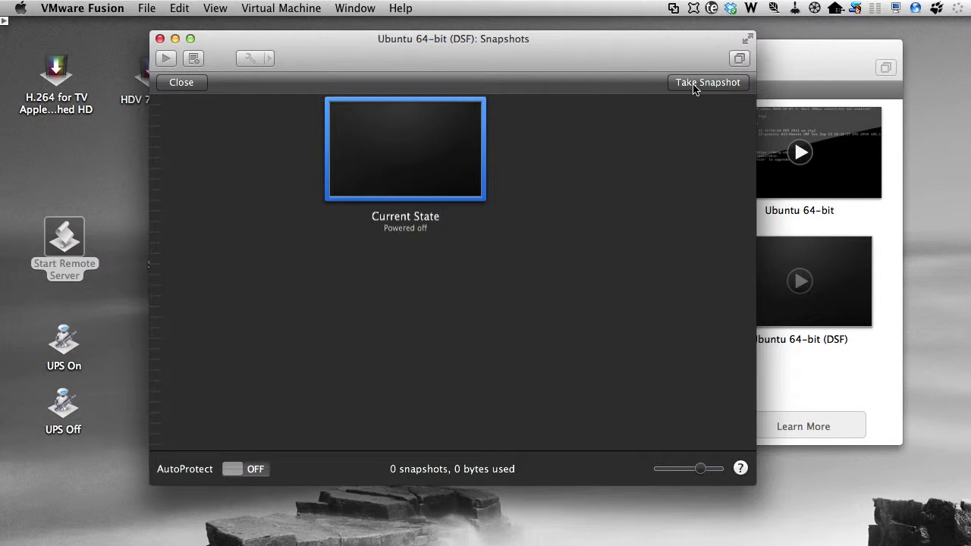
Step: Take an 'Initial installation' snapshot noted 'Initial, fully patched, installation for the DSF', then close Snapshots
left_click(694, 83)
type("Initial installation")
left_click(473, 262)
type("Initial, fully patched, installation for the DSF")
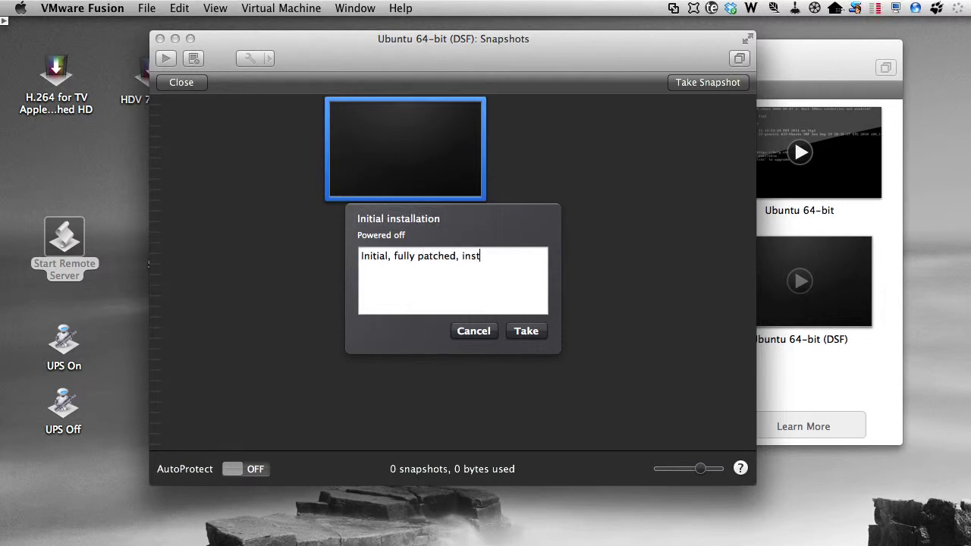
left_click(526, 331)
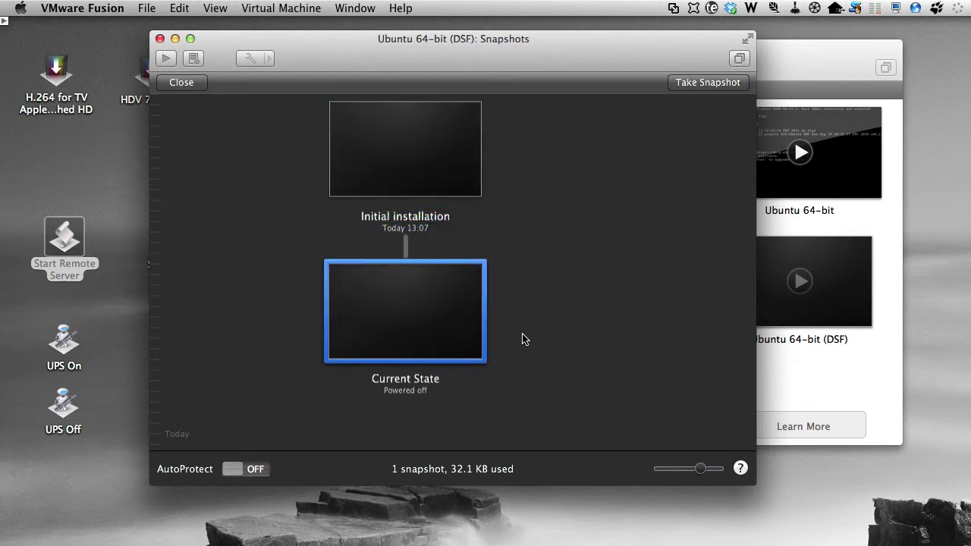
left_click(192, 88)
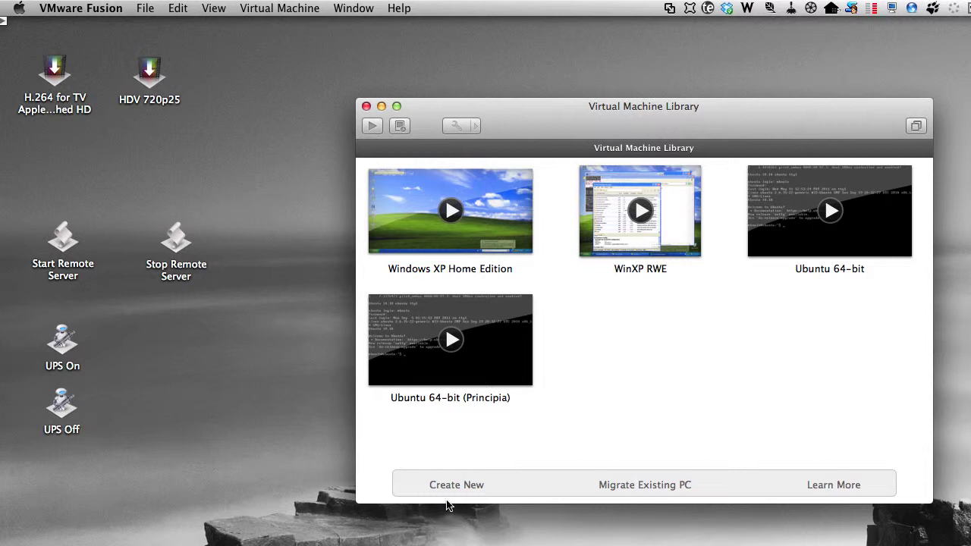
left_click(448, 485)
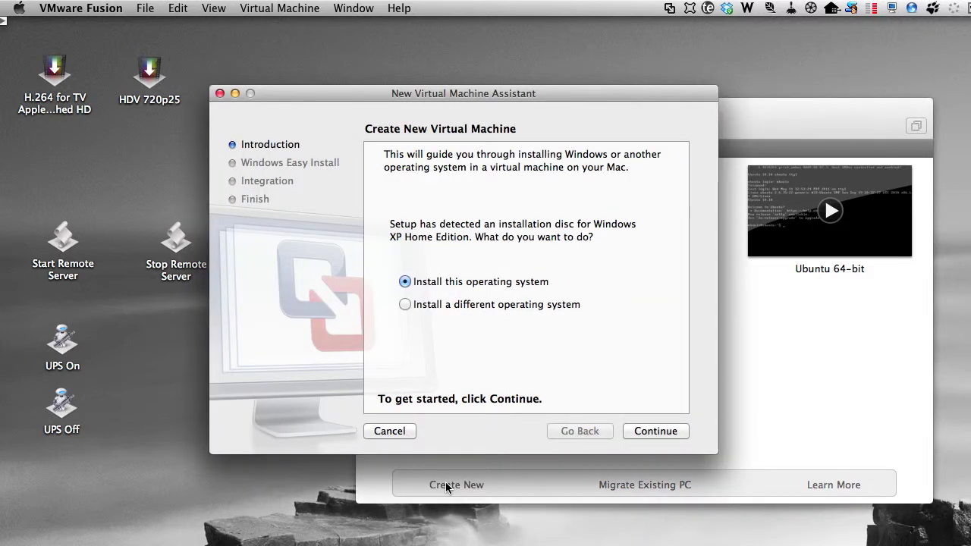
Step: Continue to Windows Easy Install and paste the Windows product key from 1Password
left_click(656, 430)
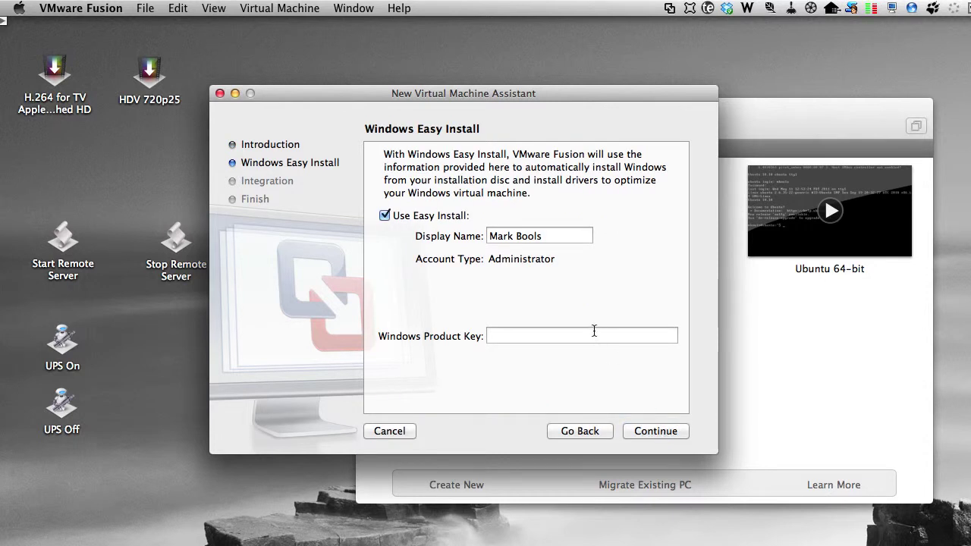
key("super+Tab")
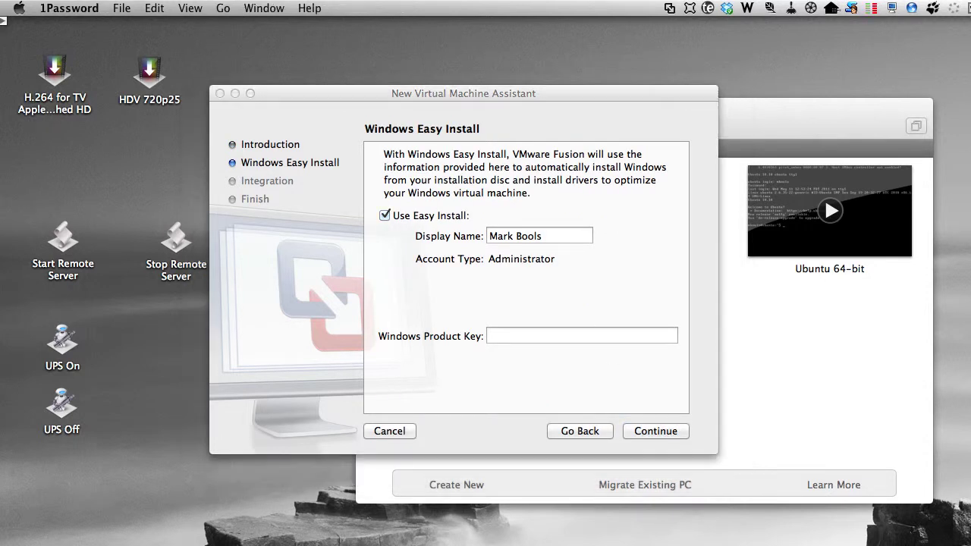
left_click(551, 335)
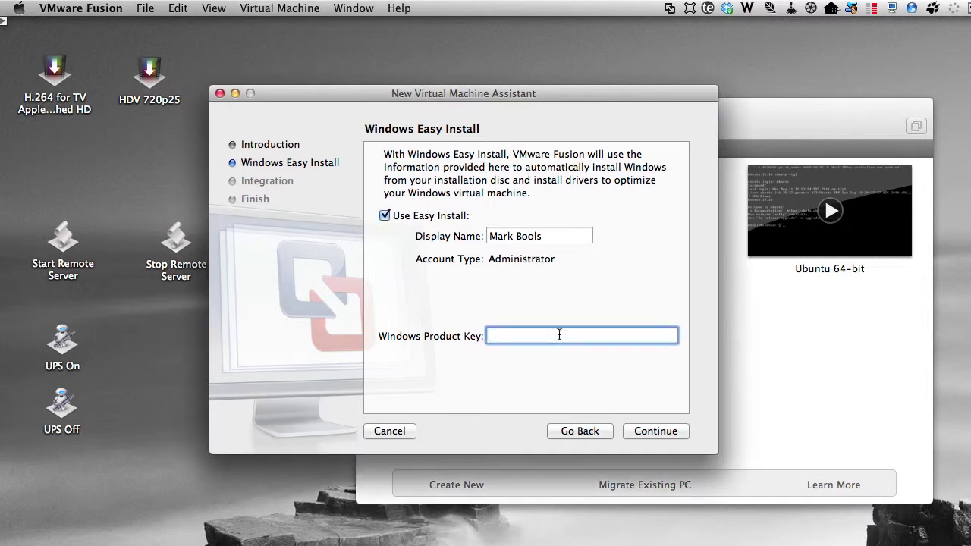
key("super+alt+backslash")
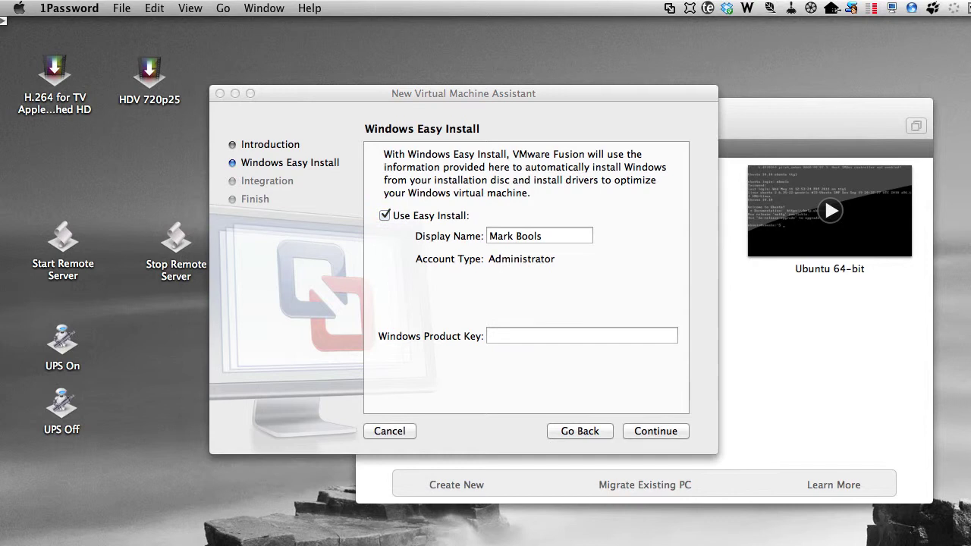
left_click(526, 331)
key("super+v")
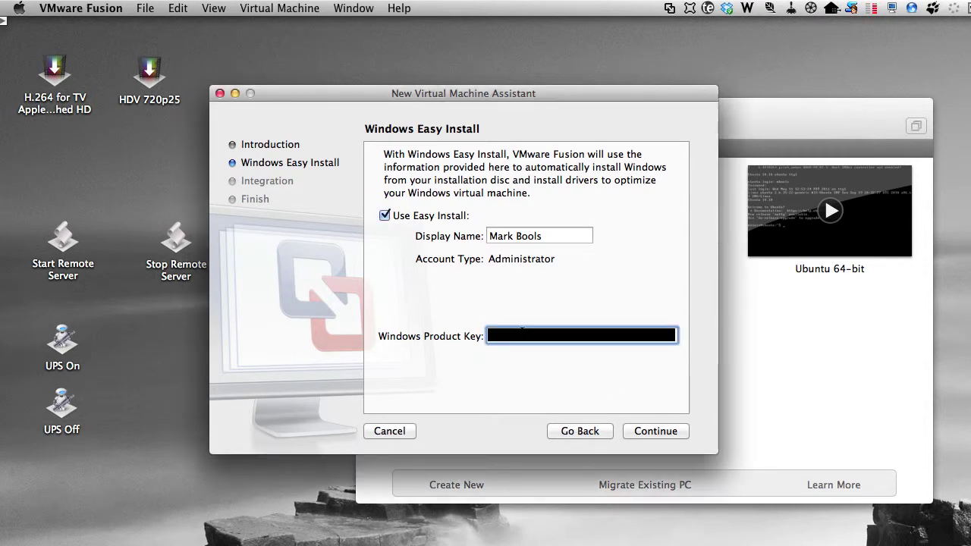
key("super+v")
Step: Accept the Easy Install details, pick More Isolated integration, and continue past the summary
left_click(662, 430)
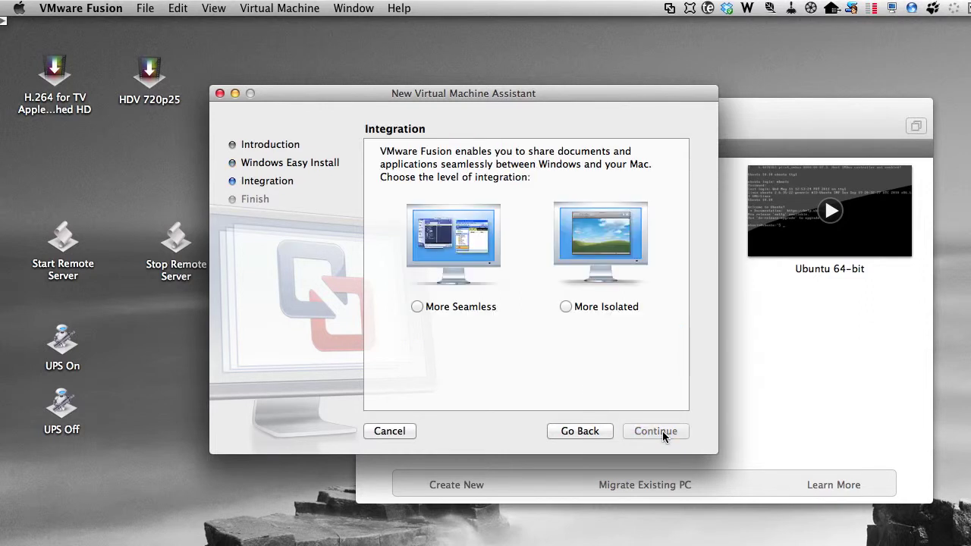
left_click(567, 307)
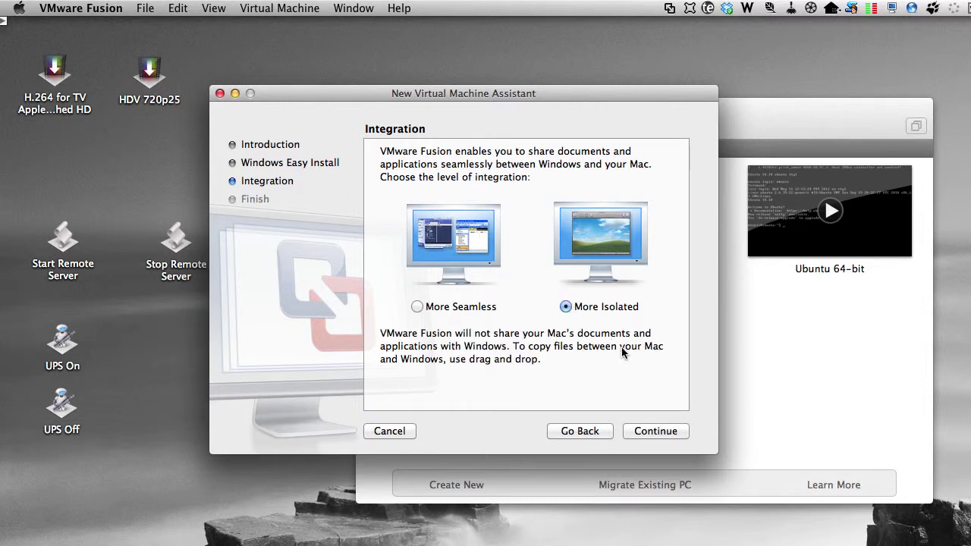
left_click(651, 430)
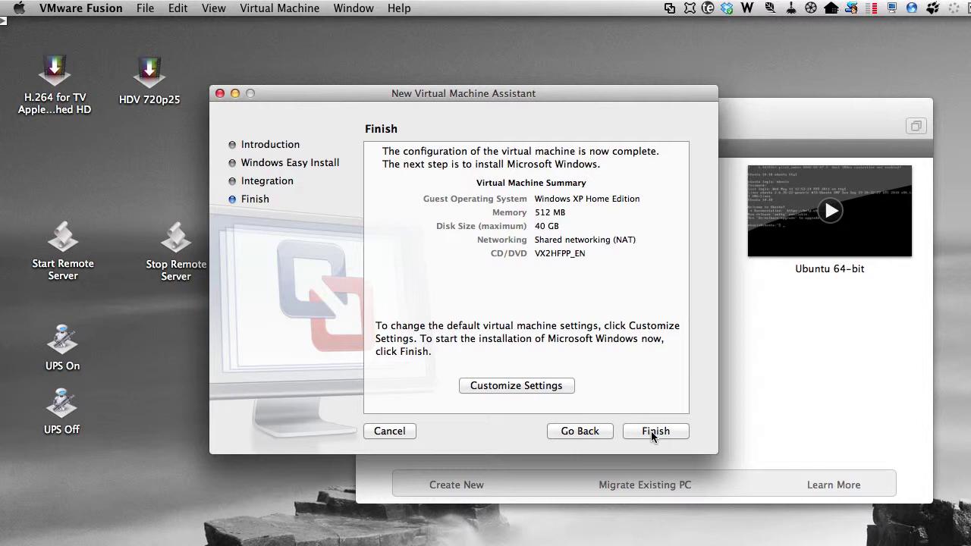
left_click(651, 430)
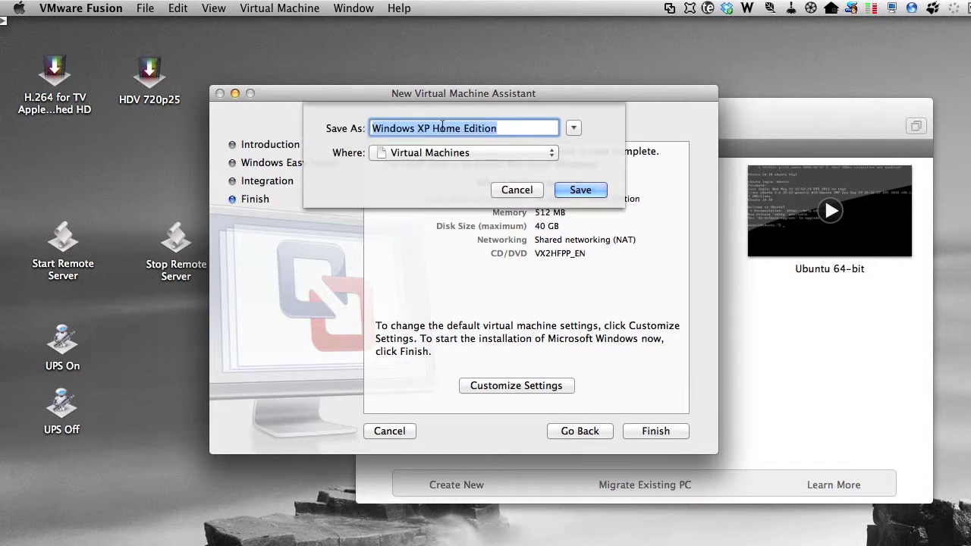
Step: Replace 'Home Edition' with '(DSF)' and save the VM as 'Windows XP (DSF)'
left_click_drag(434, 130, 565, 127)
type("(DSF)")
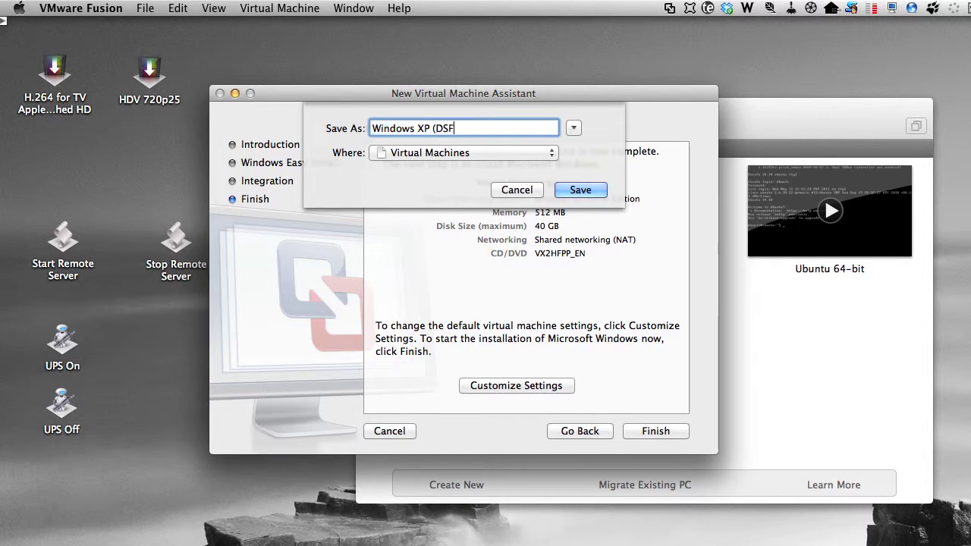
left_click(580, 191)
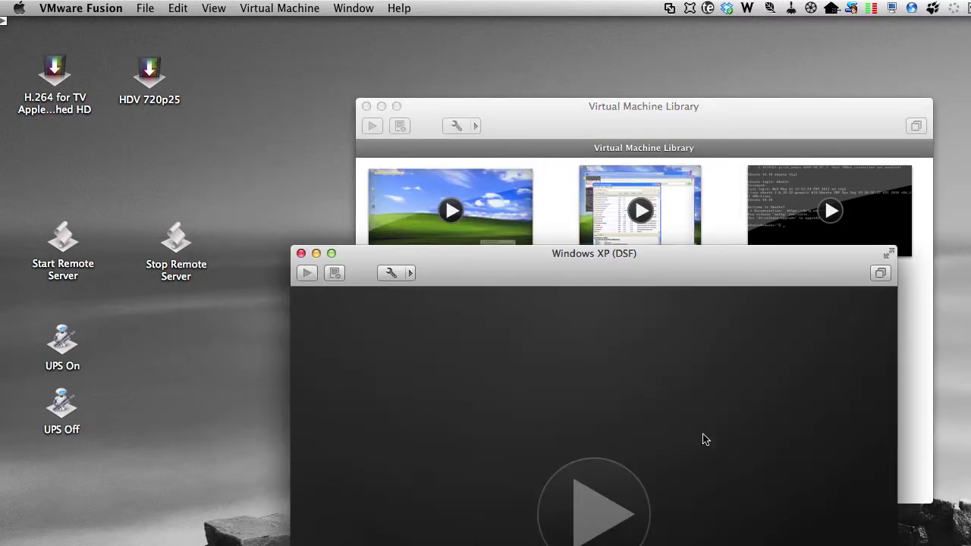
Step: Move the VM window top-left, let XP boot, then accept the low display-settings fix
left_click_drag(683, 248, 439, 21)
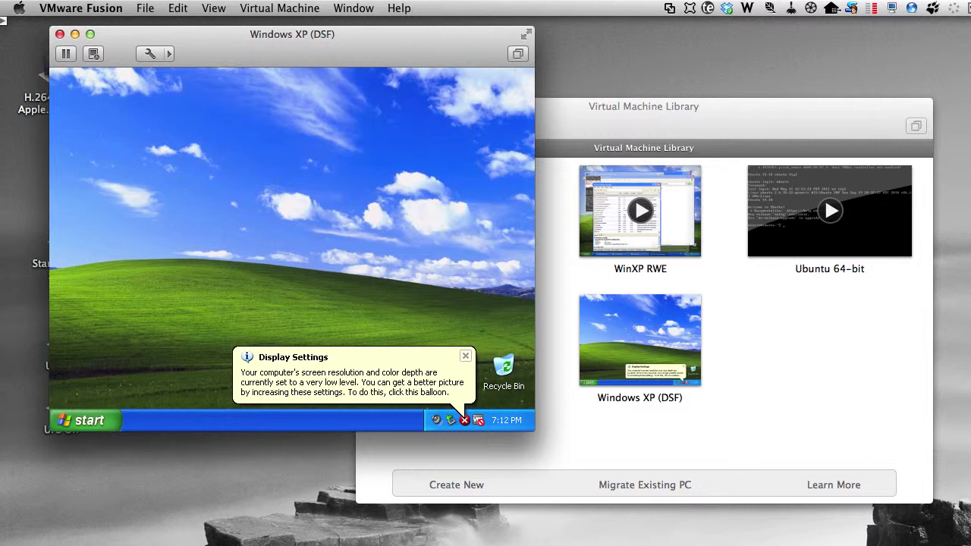
left_click(443, 363)
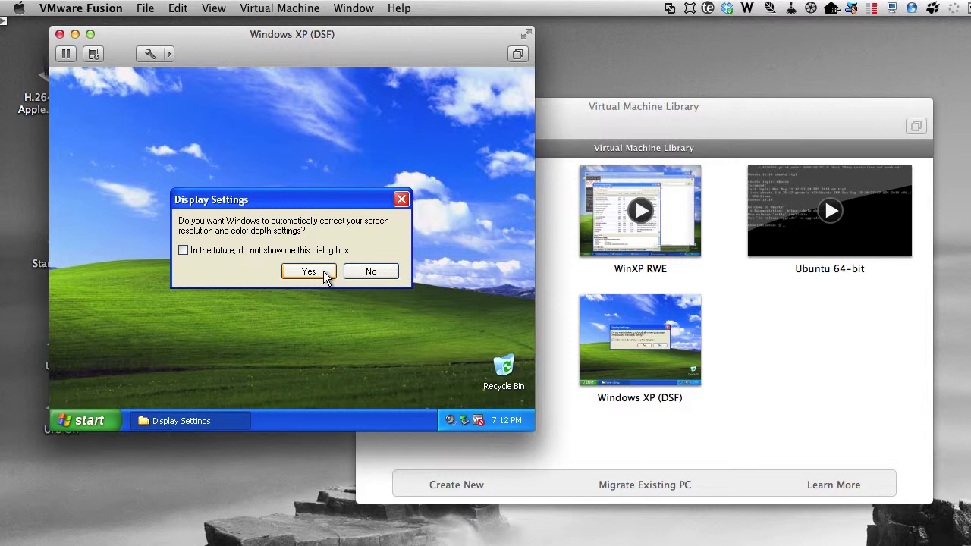
Step: Let Windows auto-correct the screen resolution, keep it, and suppress the prompt
key("space")
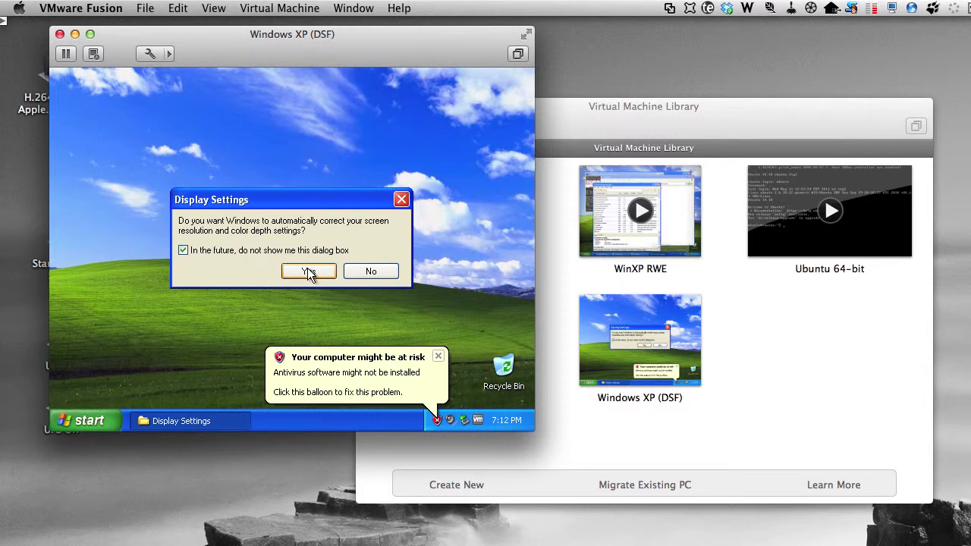
left_click(307, 272)
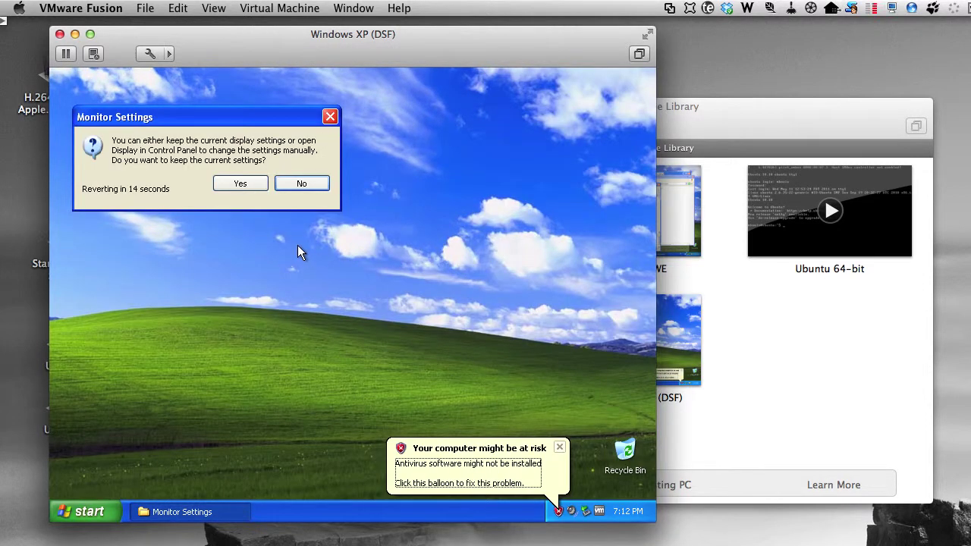
left_click(239, 183)
Step: Dismiss the antivirus warning and Windows XP tour notification balloons
key("super")
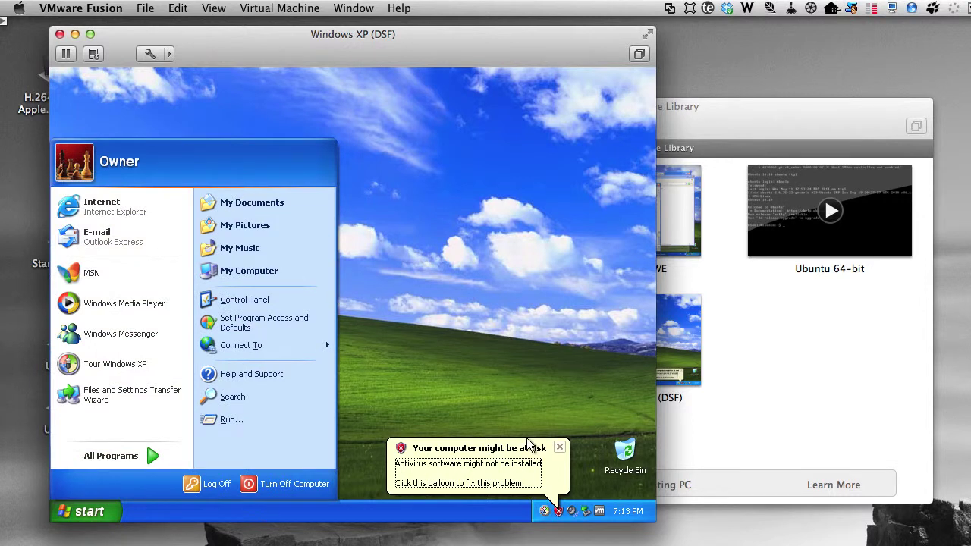
left_click(558, 447)
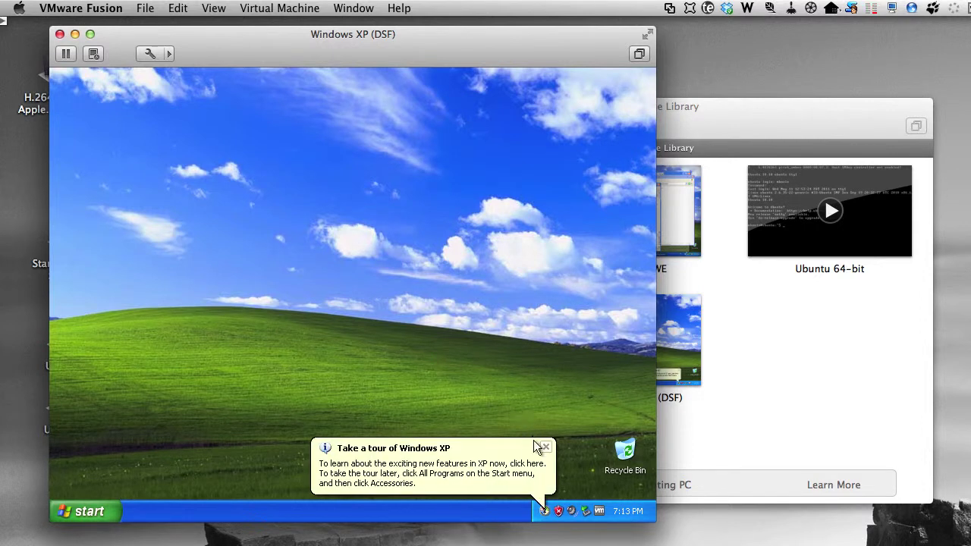
left_click(546, 448)
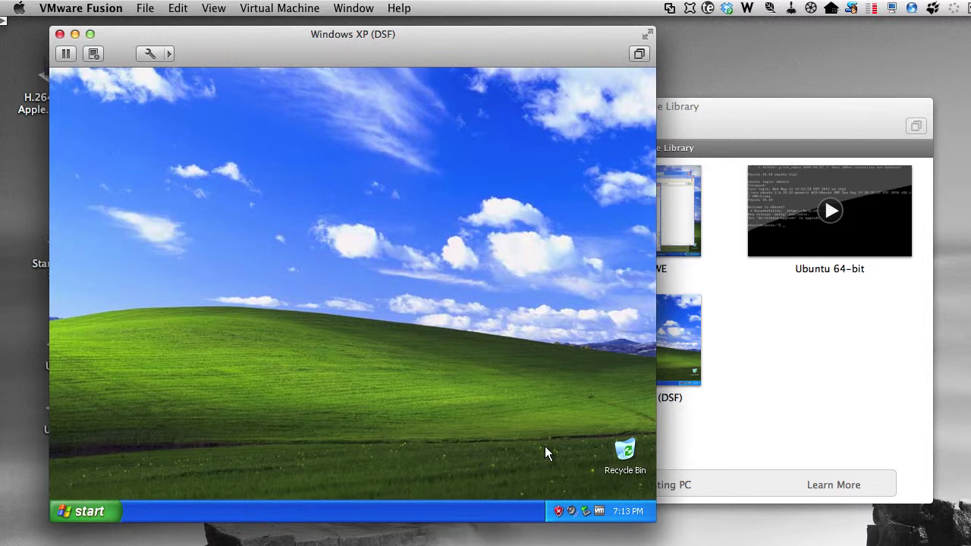
left_click(87, 515)
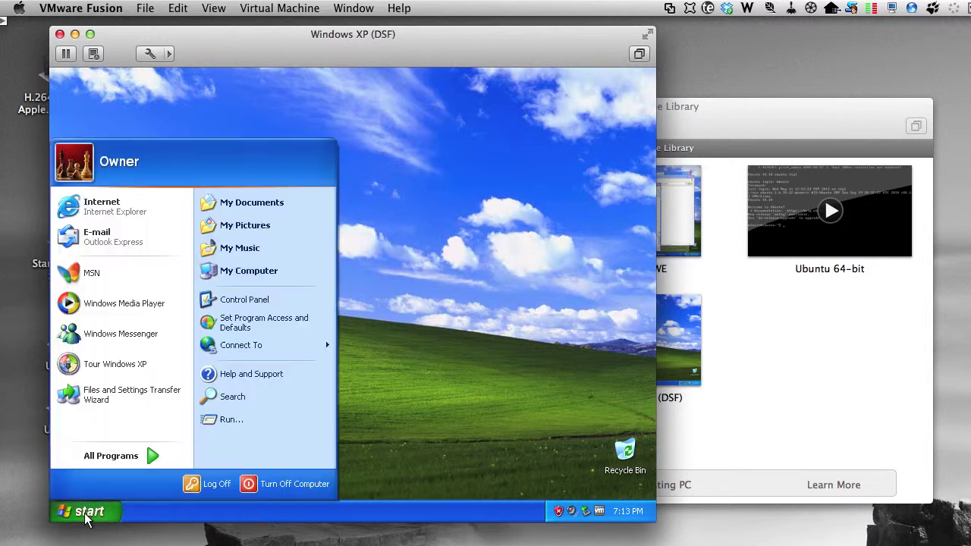
Step: Open Windows Update from Internet Explorer, install its ActiveX control, and choose Express
left_click(95, 214)
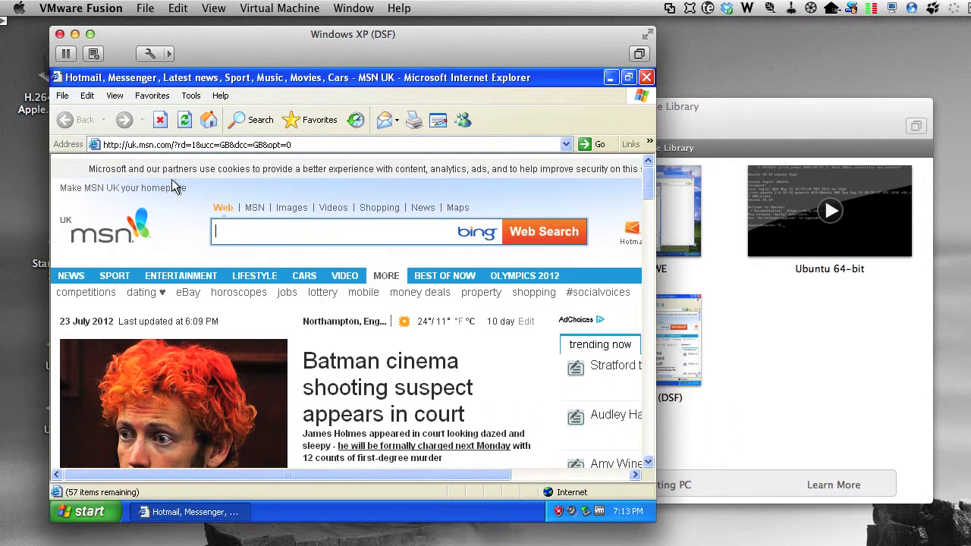
left_click(190, 97)
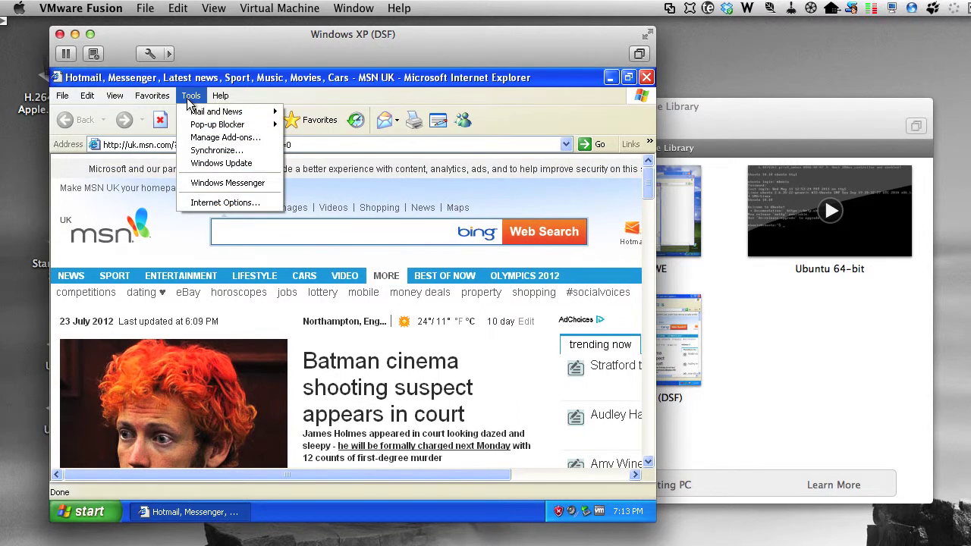
left_click(227, 163)
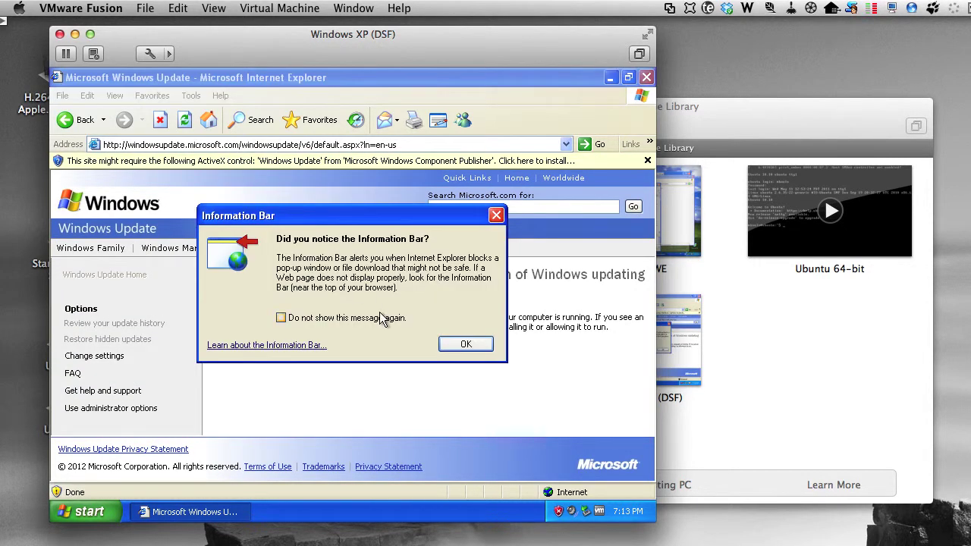
left_click(464, 345)
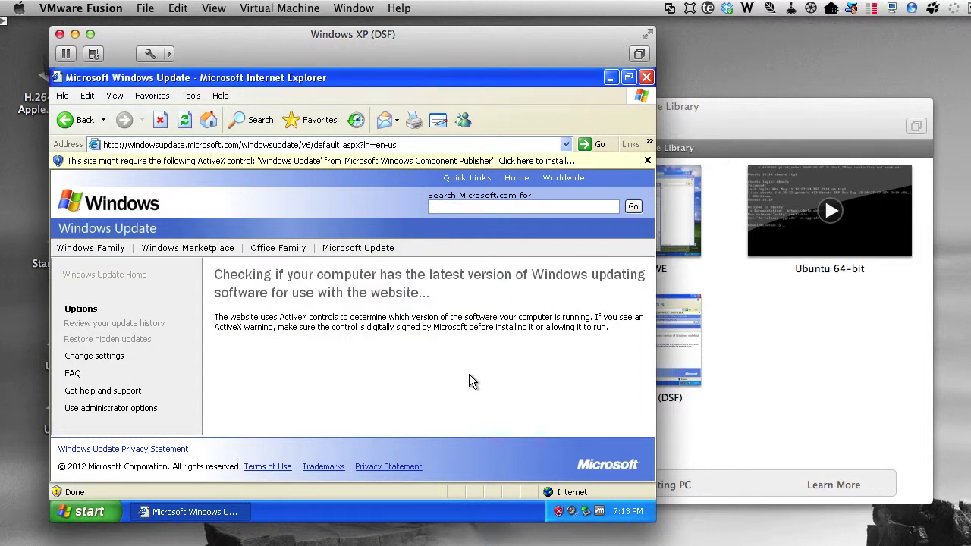
left_click(537, 160)
left_click(538, 167)
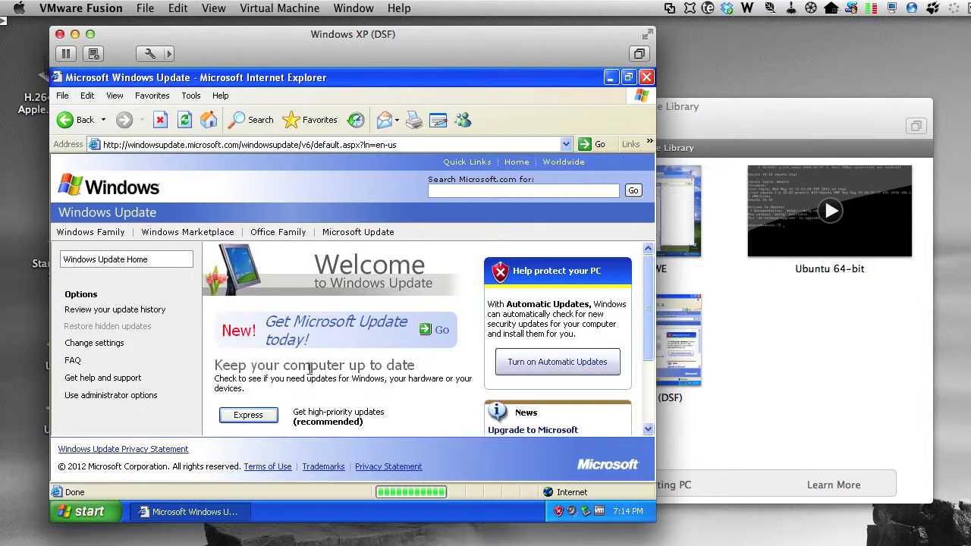
left_click(250, 411)
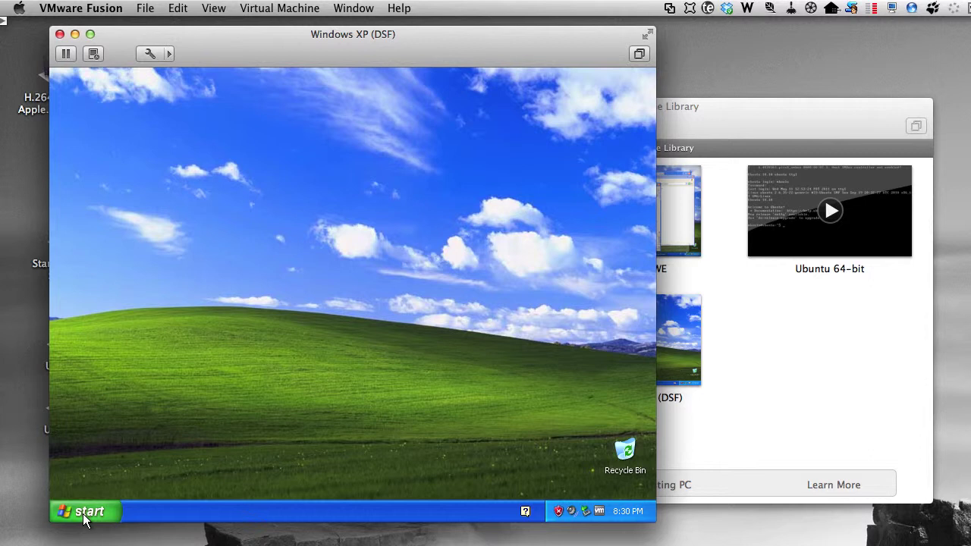
Step: Activate Windows over the Internet, choosing not to register with Microsoft
left_click(85, 519)
mouse_move(102, 458)
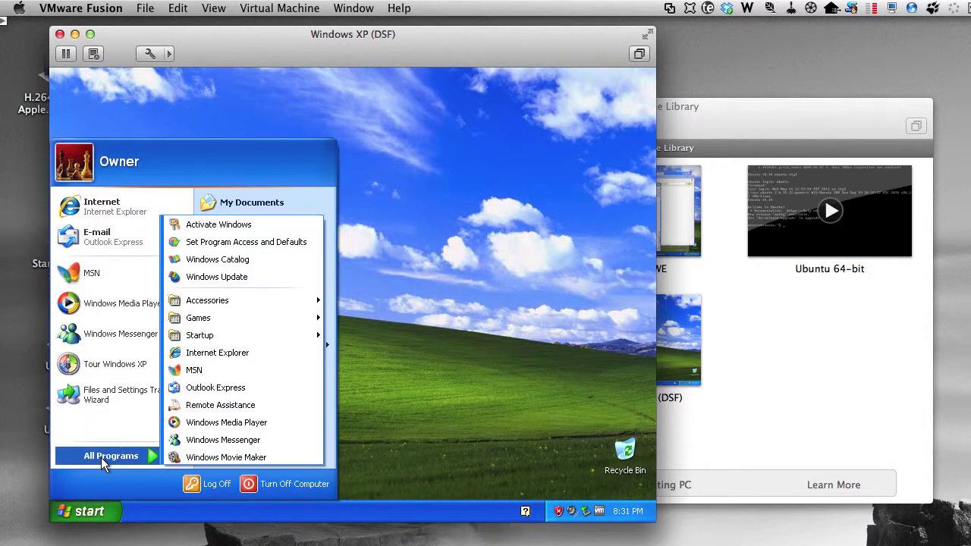
left_click(217, 226)
left_click(265, 248)
left_click(550, 453)
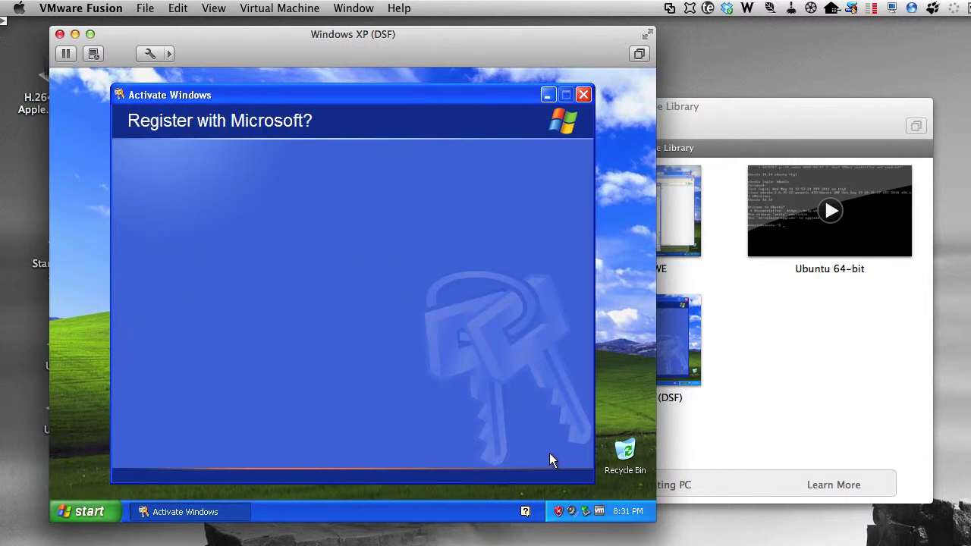
left_click(242, 300)
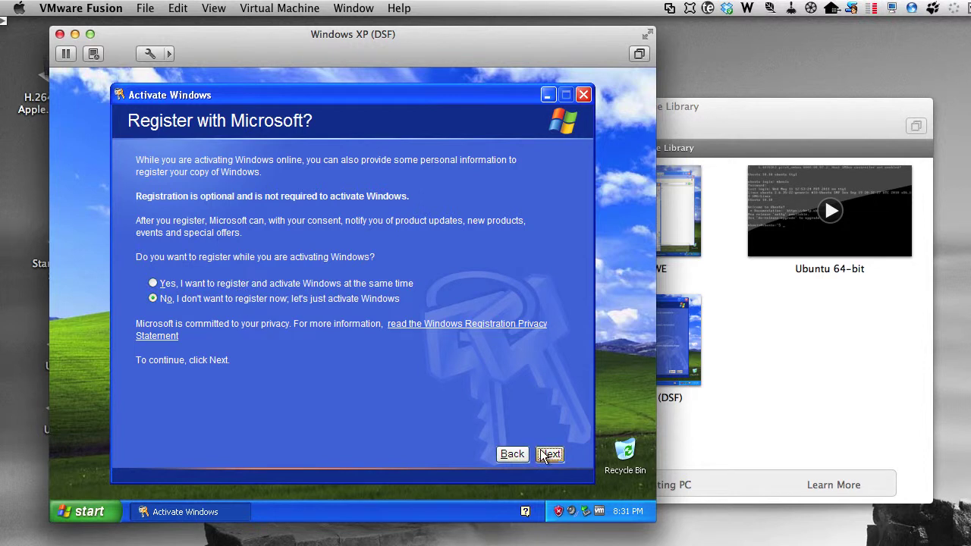
left_click(550, 453)
left_click(559, 456)
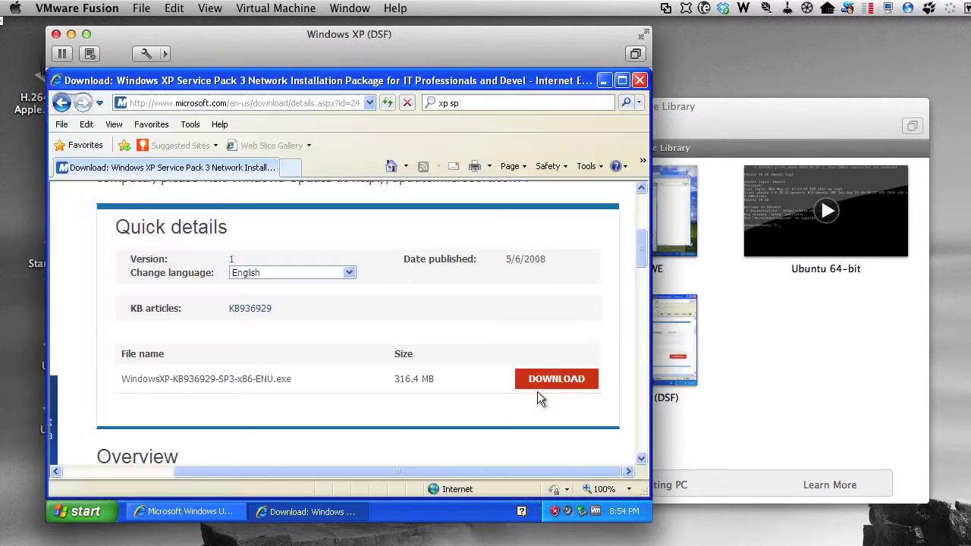
Step: Scroll to Quick details and start the Windows XP Service Pack 3 download
left_click_drag(646, 260, 639, 199)
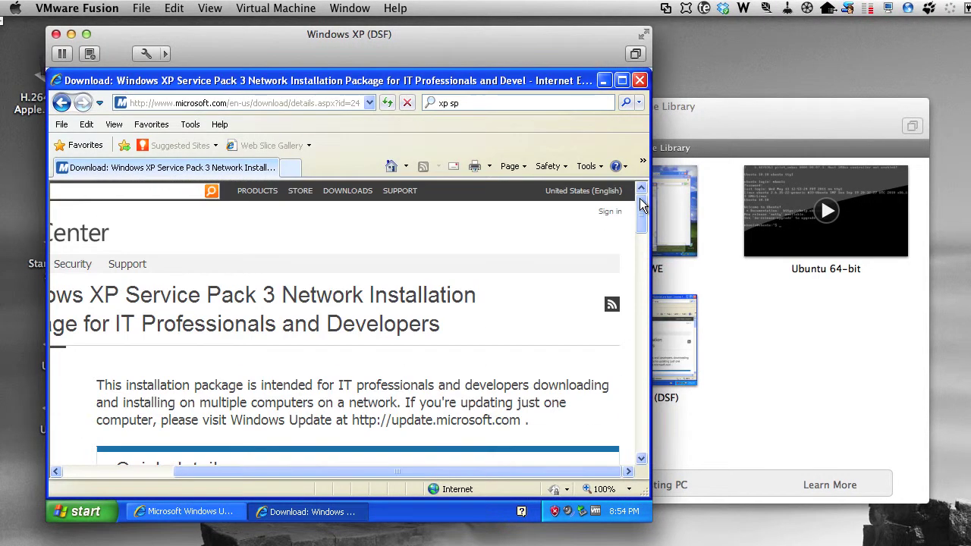
left_click_drag(395, 471, 69, 470)
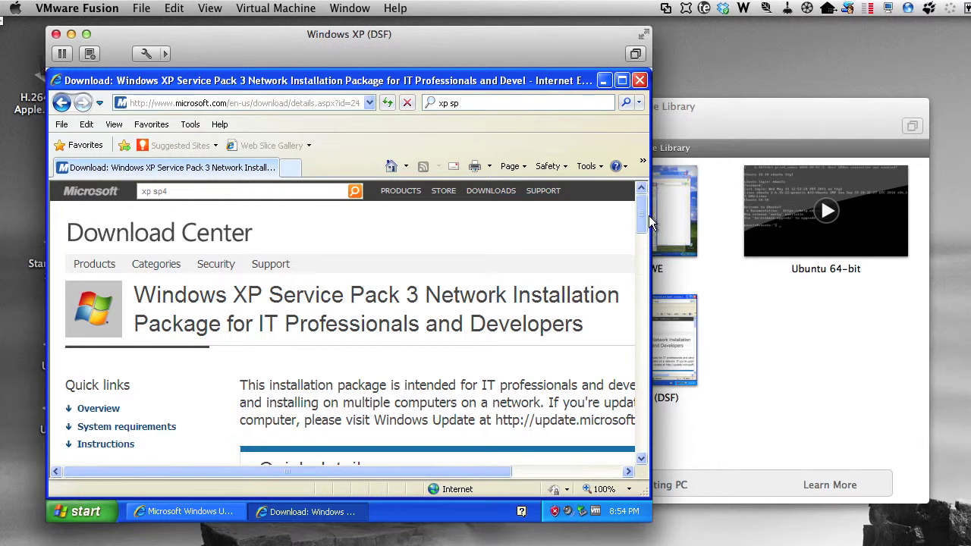
left_click_drag(643, 215, 644, 245)
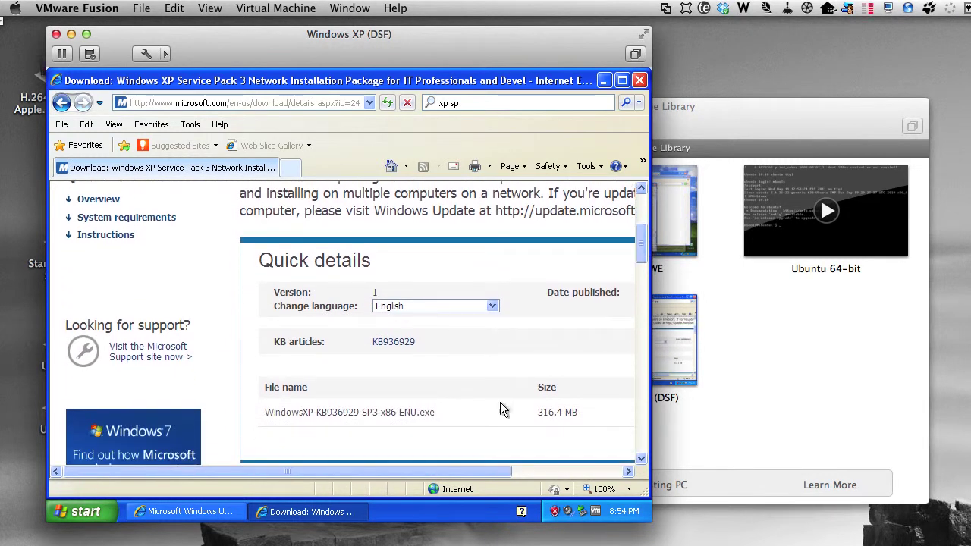
left_click_drag(453, 471, 580, 469)
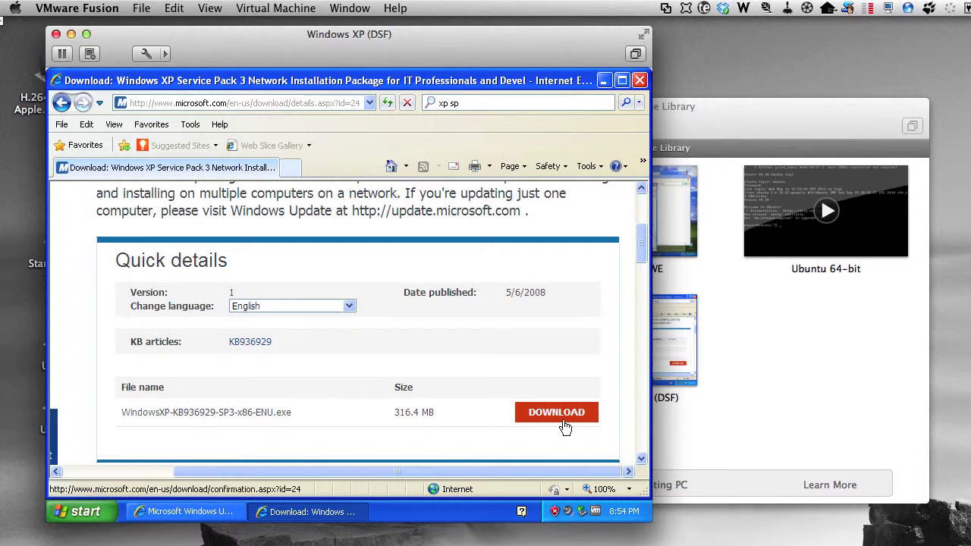
left_click(565, 419)
Step: Add IE8, the cumulative IE security update and KB932823 to the download, then proceed
left_click(129, 279)
left_click(129, 336)
left_click(129, 402)
scroll(572, 396, "down", 1)
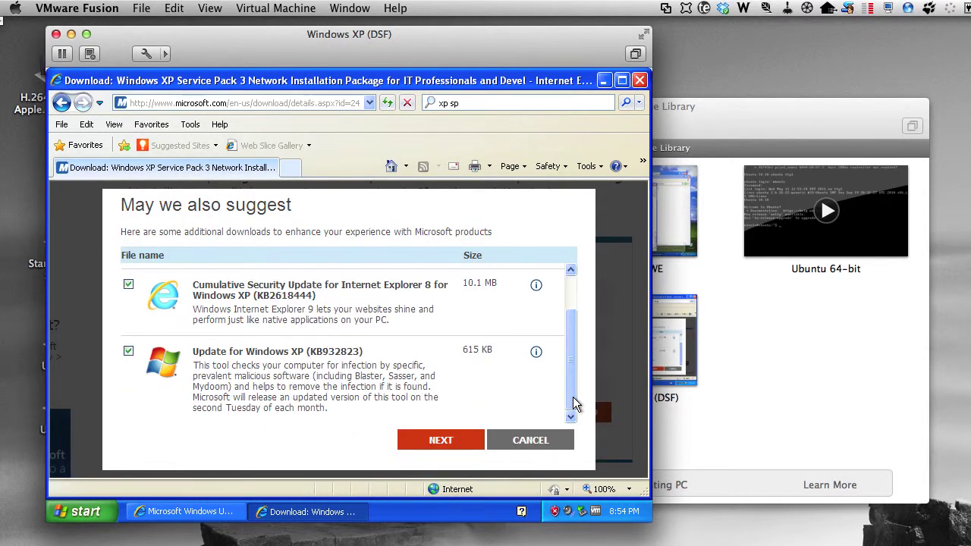
left_click(436, 446)
left_click(437, 446)
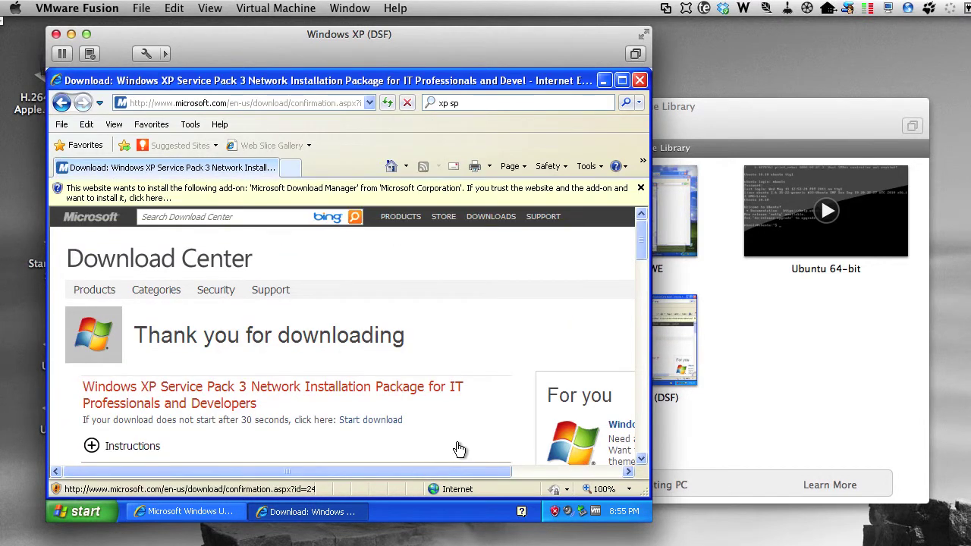
Step: Install the Microsoft Download Manager add-on, accept its licence, and allow it to run
left_click(465, 194)
left_click(371, 203)
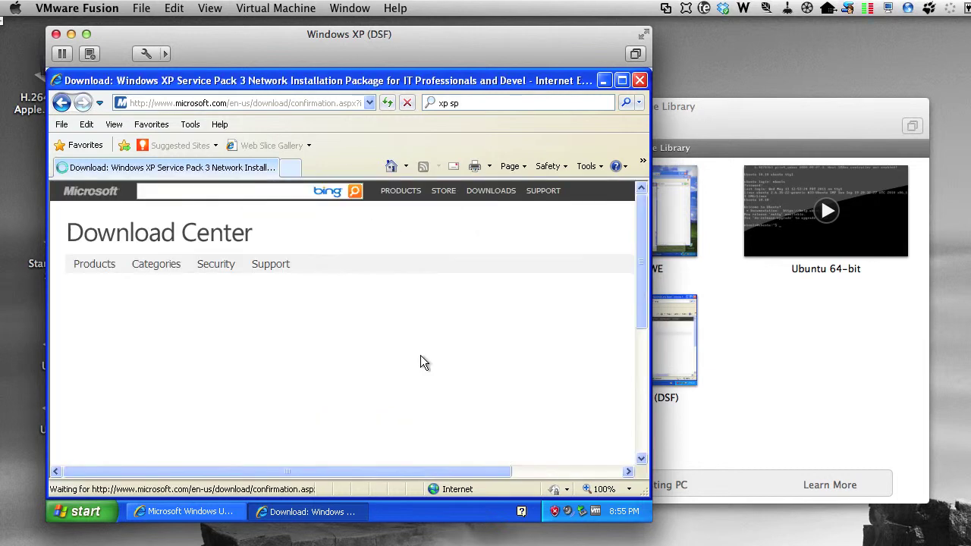
left_click(409, 280)
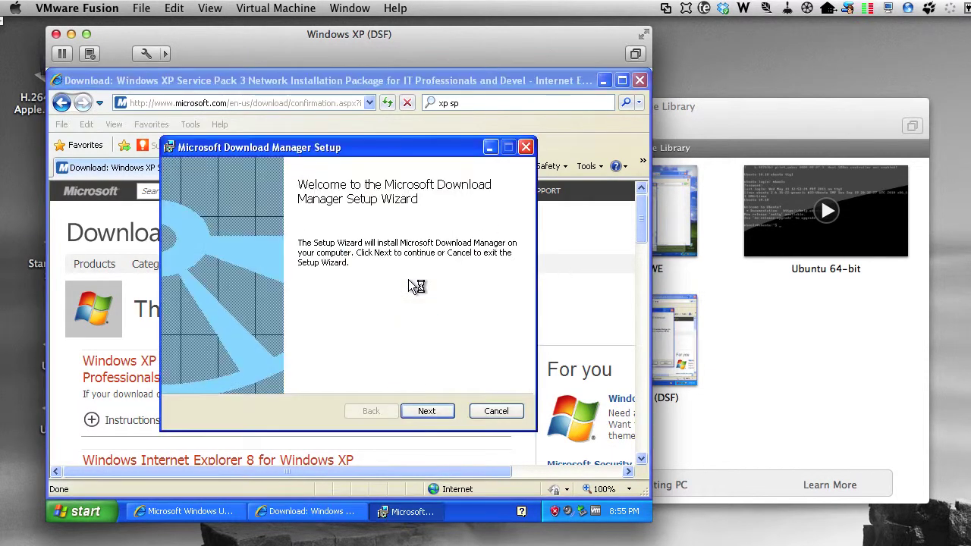
left_click(429, 410)
left_click(262, 364)
left_click(427, 411)
left_click(426, 410)
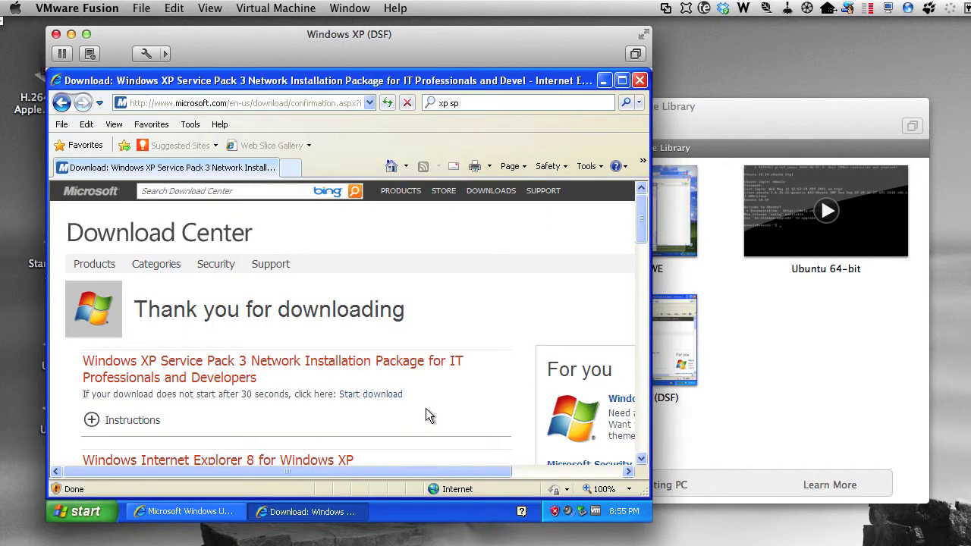
left_click(464, 193)
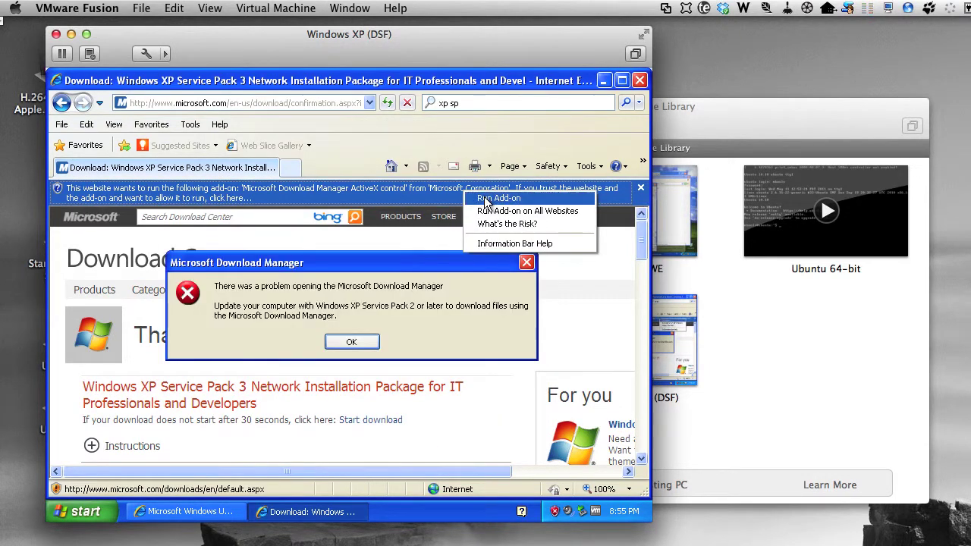
left_click(498, 198)
left_click(402, 299)
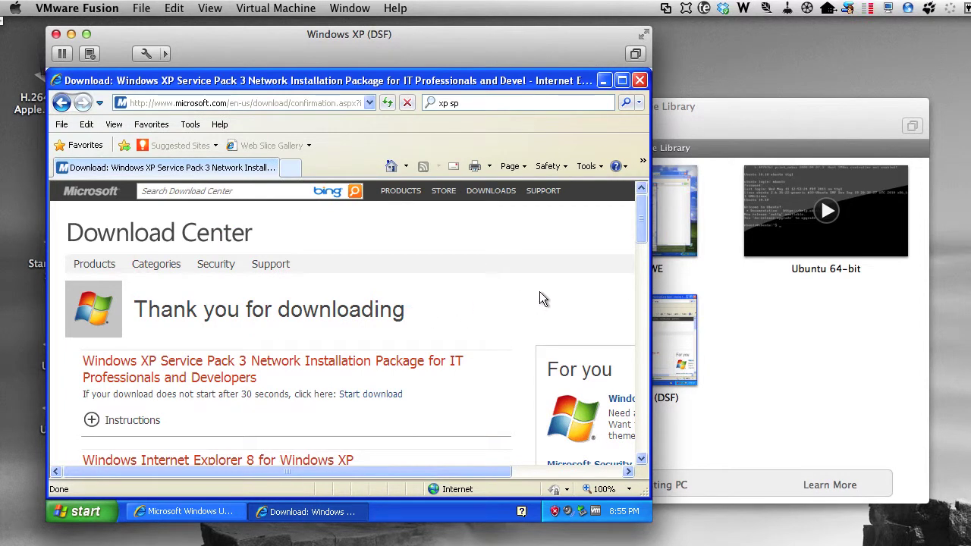
Step: Start the Service Pack 3 download and save it into My Documents
mouse_move(640, 232)
left_mouse_down()
mouse_move(641, 395)
mouse_move(652, 229)
left_mouse_up()
left_click(364, 396)
left_click(401, 302)
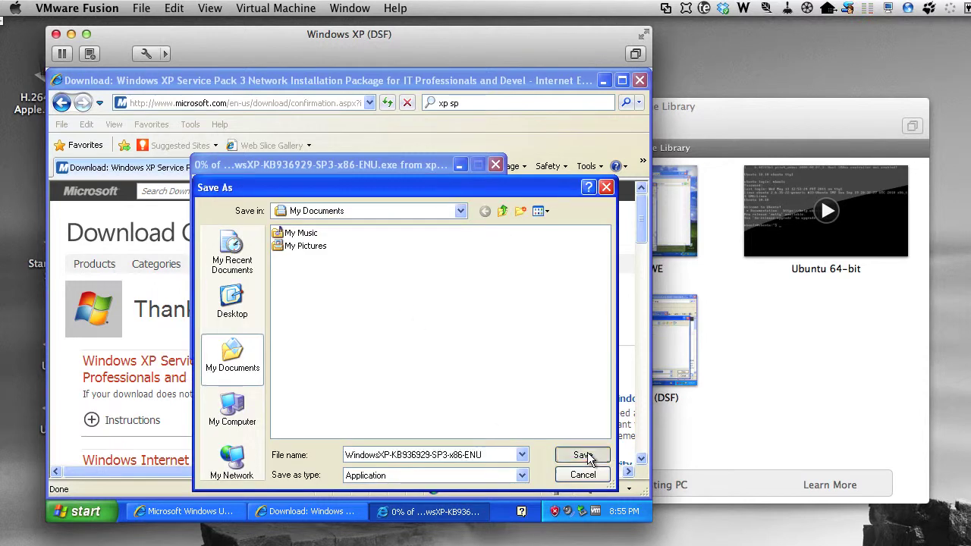
left_click(582, 455)
Step: Save the IE8 installer and the KB932823 update into My Documents too
left_click(641, 234)
scroll(353, 331, "down", 2)
left_click(353, 331)
left_click(400, 302)
left_click(583, 455)
left_click(641, 254)
scroll(178, 397, "down", 3)
left_click(372, 364)
left_click(389, 316)
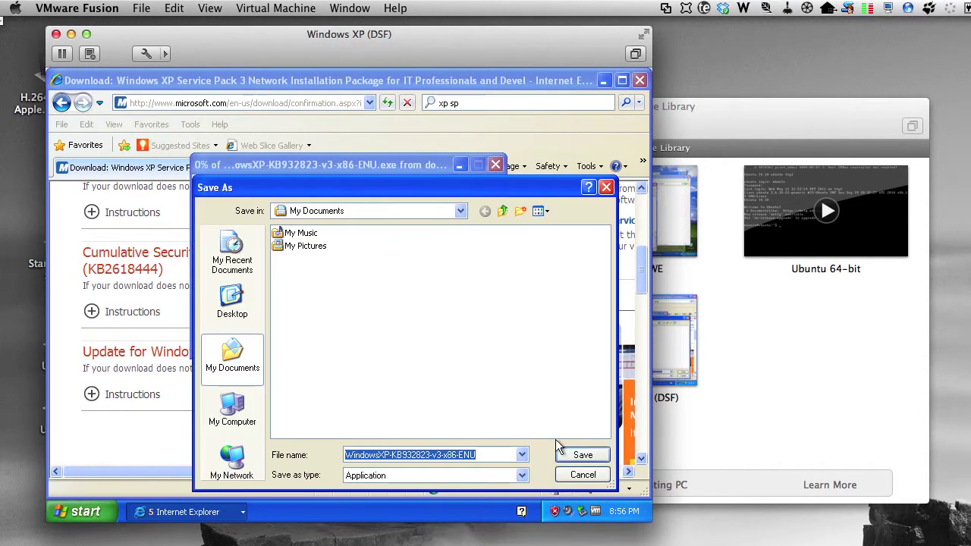
left_click(578, 455)
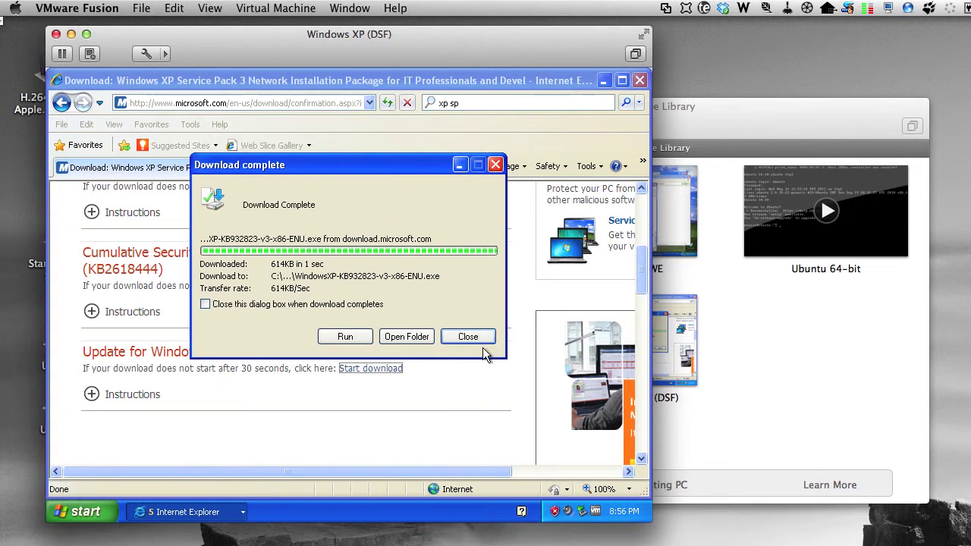
Step: Run the KB932823 installer, accept its licence, and finish without restarting
left_click(407, 336)
key("Return")
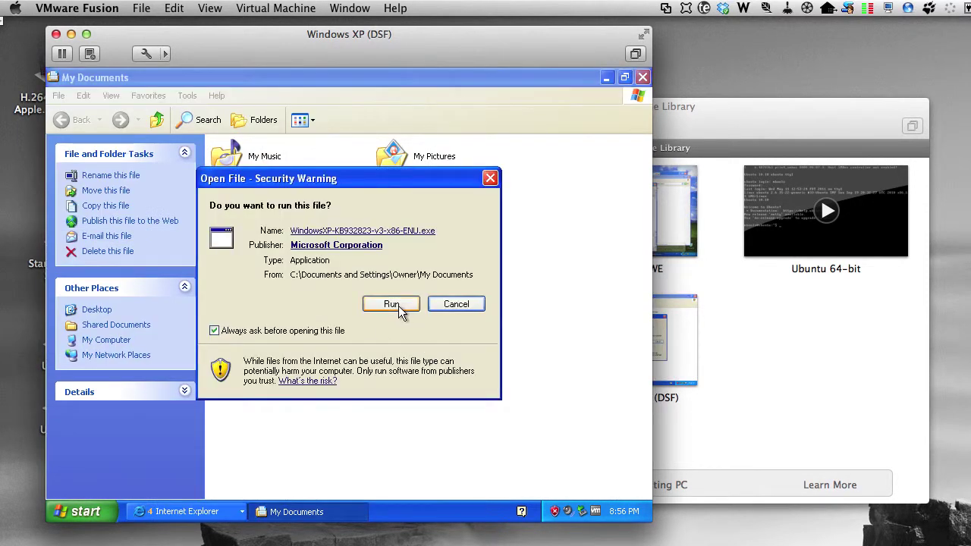
left_click(399, 307)
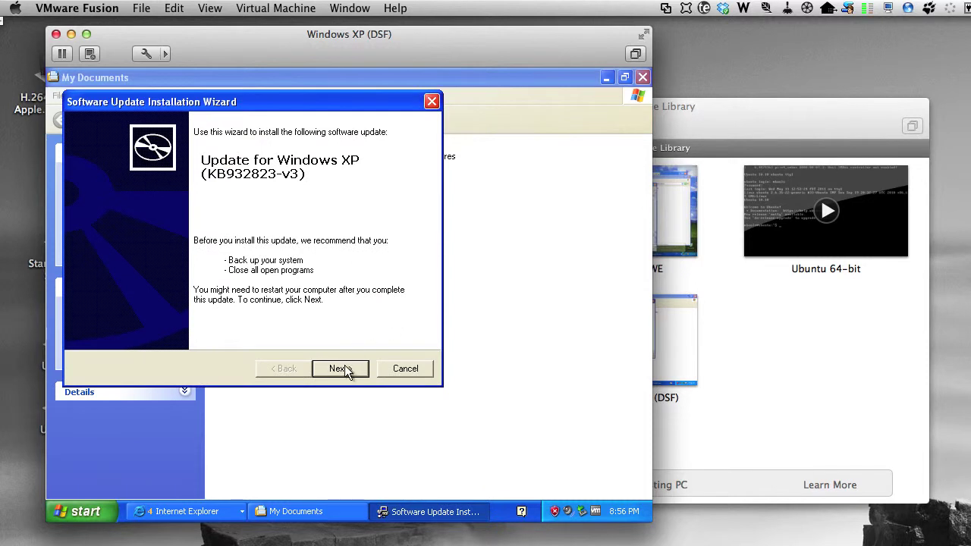
left_click(342, 370)
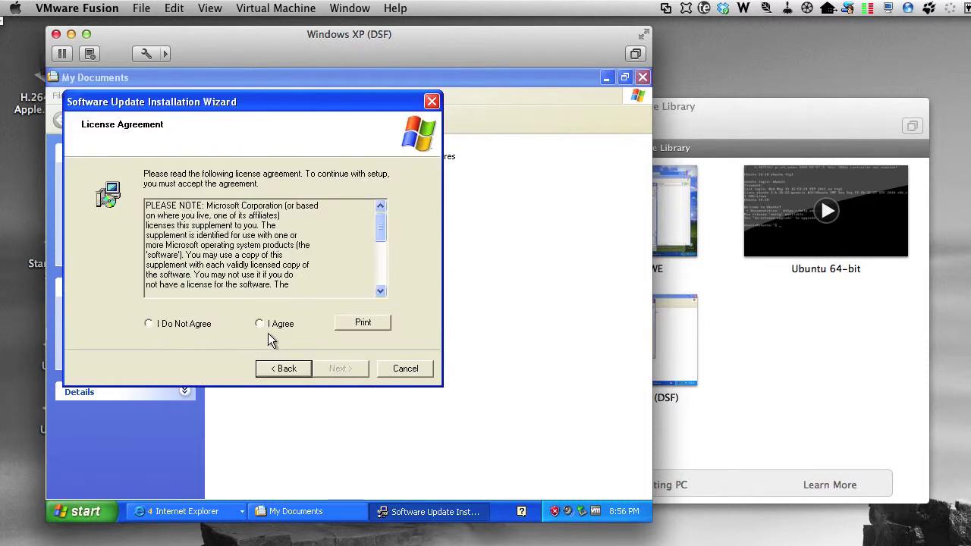
left_click(260, 323)
left_click(338, 369)
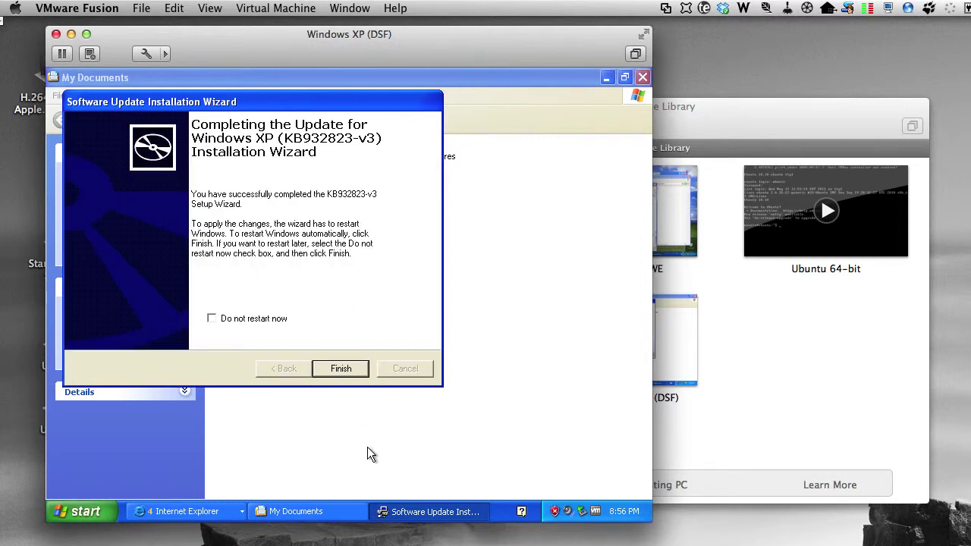
left_click(247, 319)
left_click(341, 368)
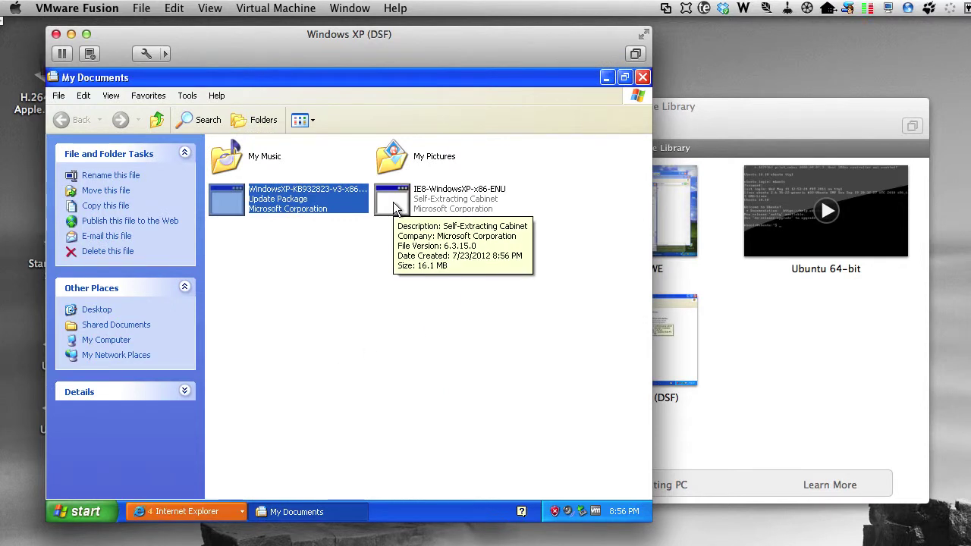
Step: Launch the IE8 installer, decline the improvement programme, accept the licence, and begin installing
left_click(394, 209)
double_click(392, 207)
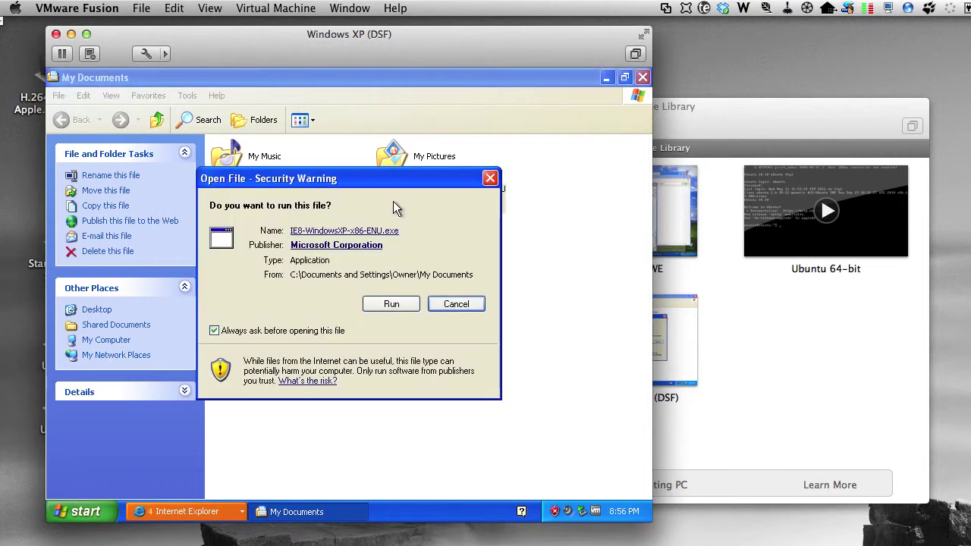
left_click(390, 305)
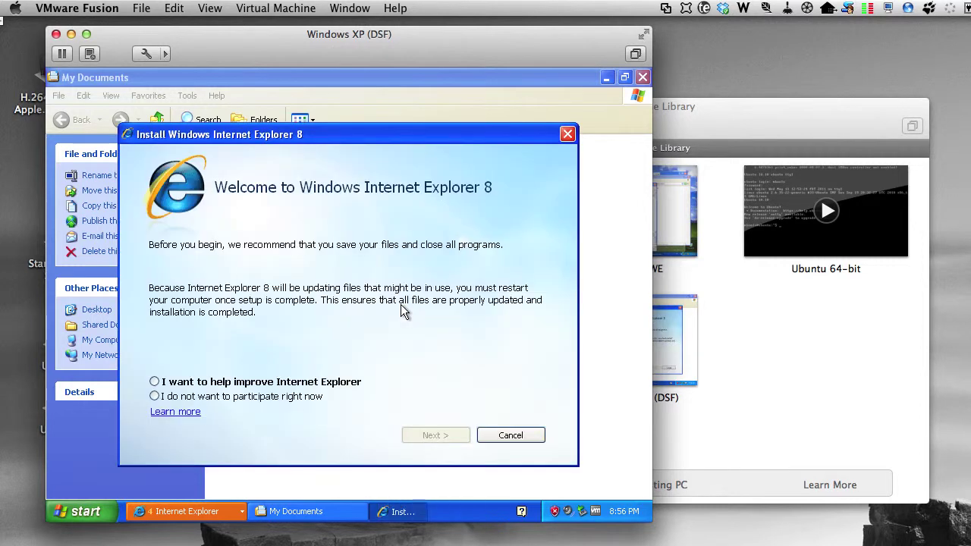
left_click(283, 393)
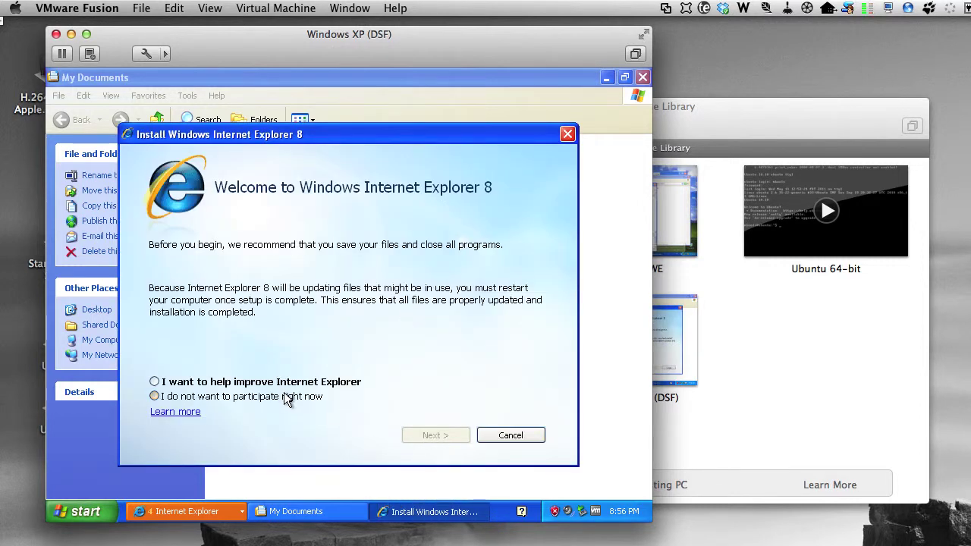
left_click(457, 436)
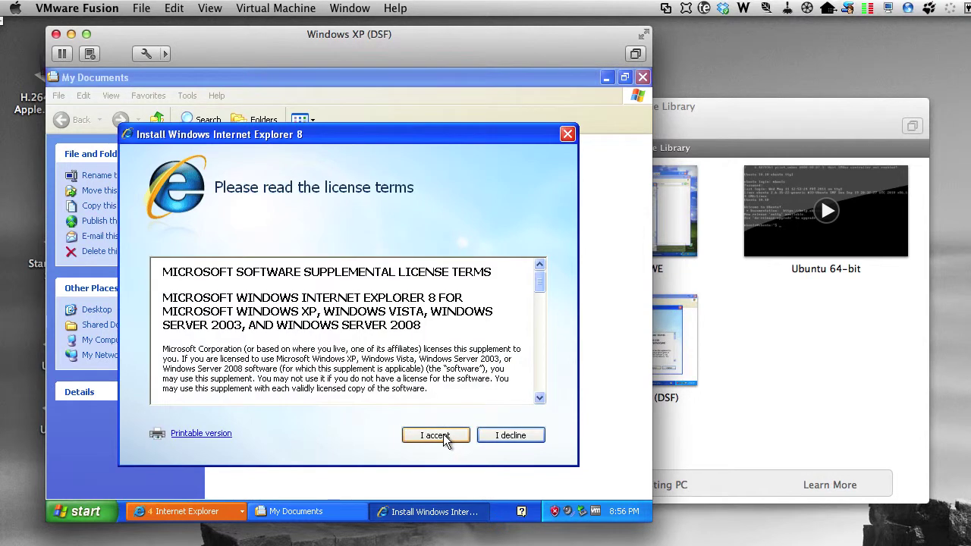
left_click(443, 437)
left_click(443, 436)
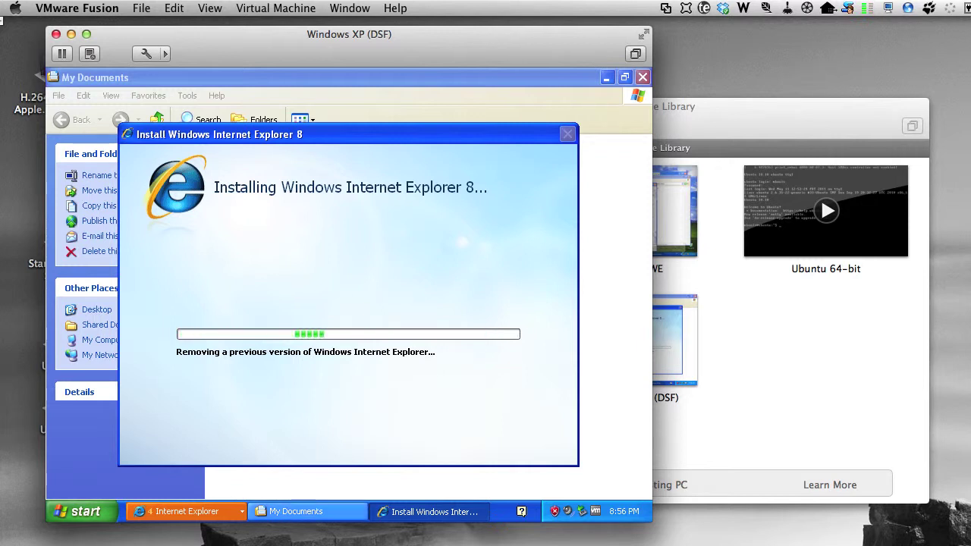
Step: Bring the 316 MB Service Pack 3 download forward and close it once complete
left_click(231, 512)
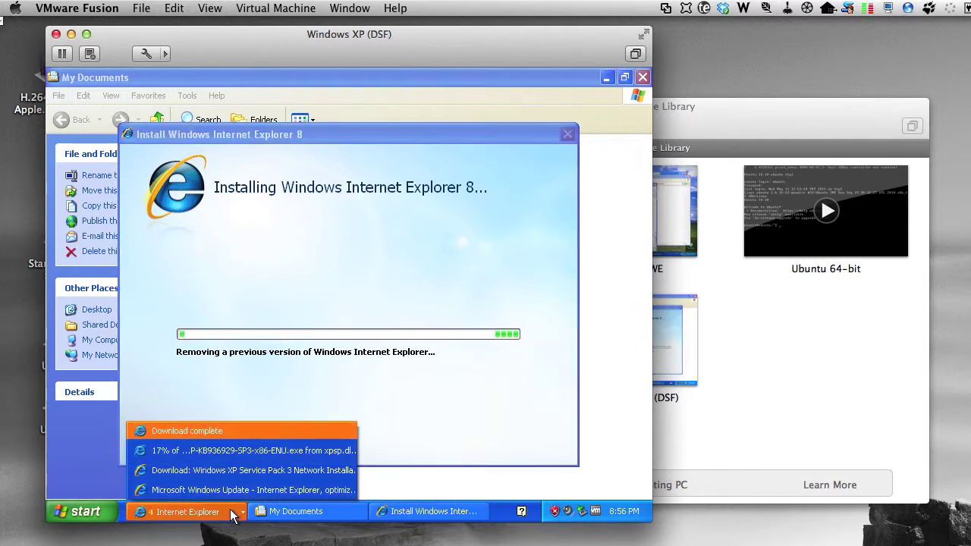
left_click(236, 451)
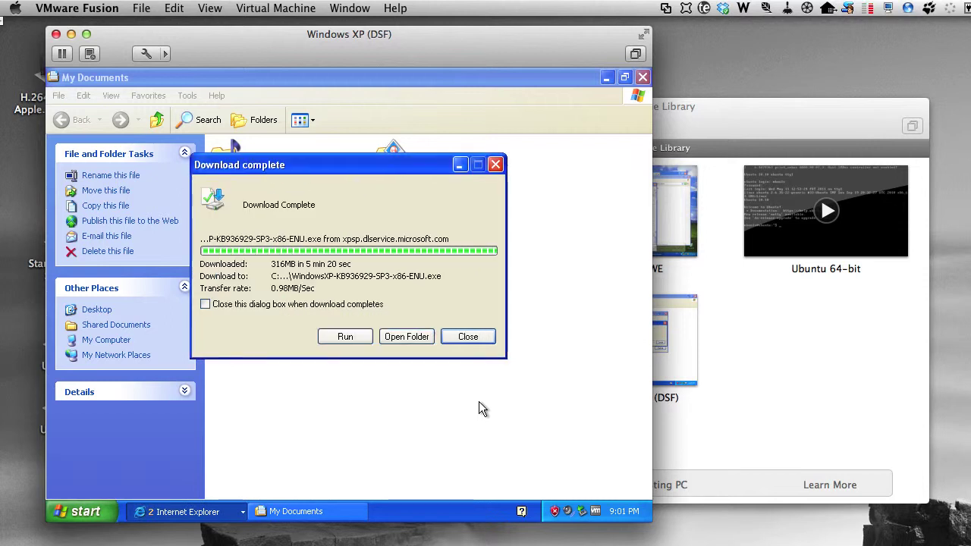
left_click(468, 337)
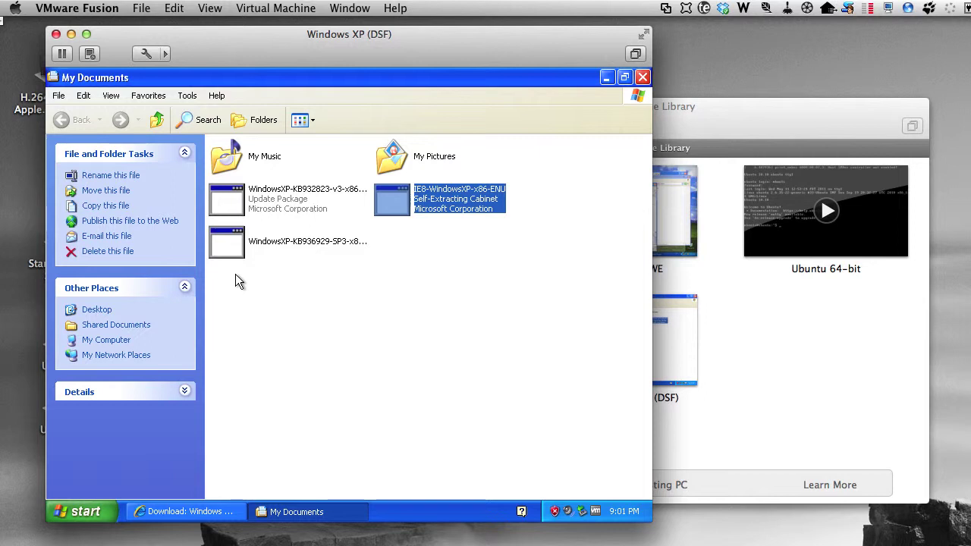
Step: Launch the Service Pack 3 installer, accept its licence and keep the default uninstall folder
left_click(232, 242)
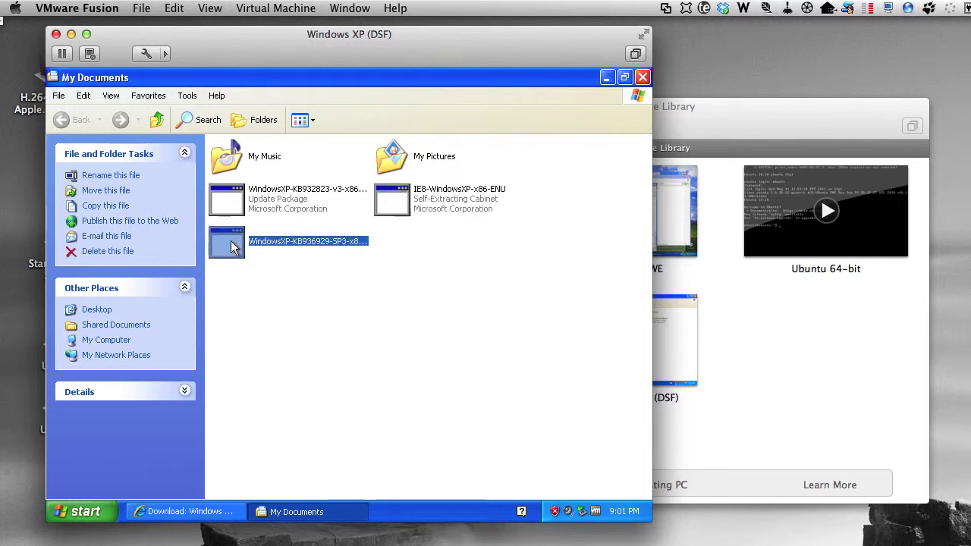
double_click(232, 244)
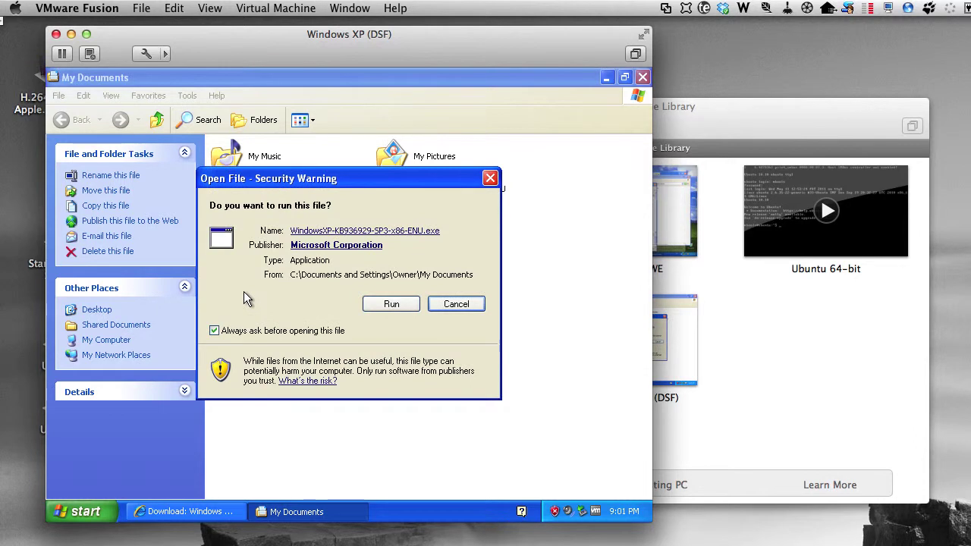
left_click(387, 305)
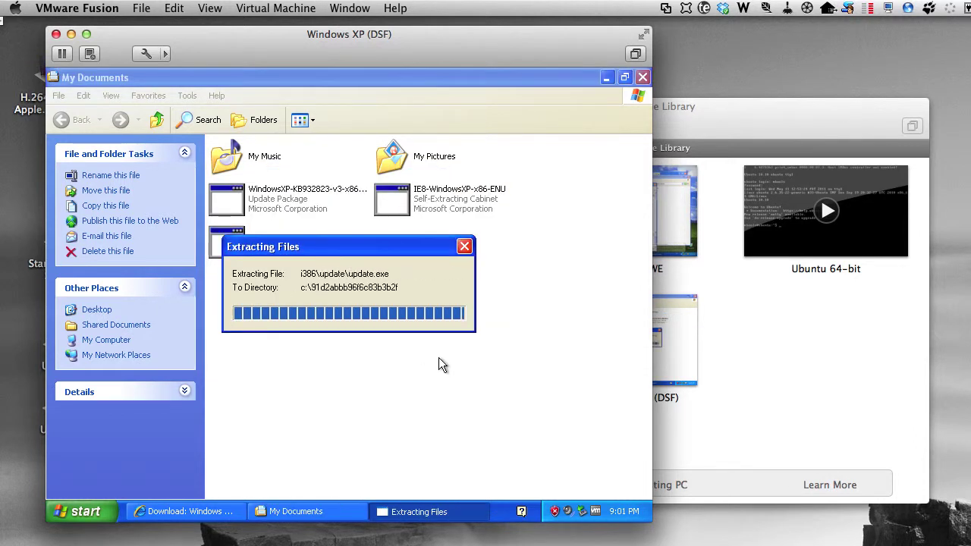
left_click(302, 391)
left_click(276, 346)
left_click(305, 391)
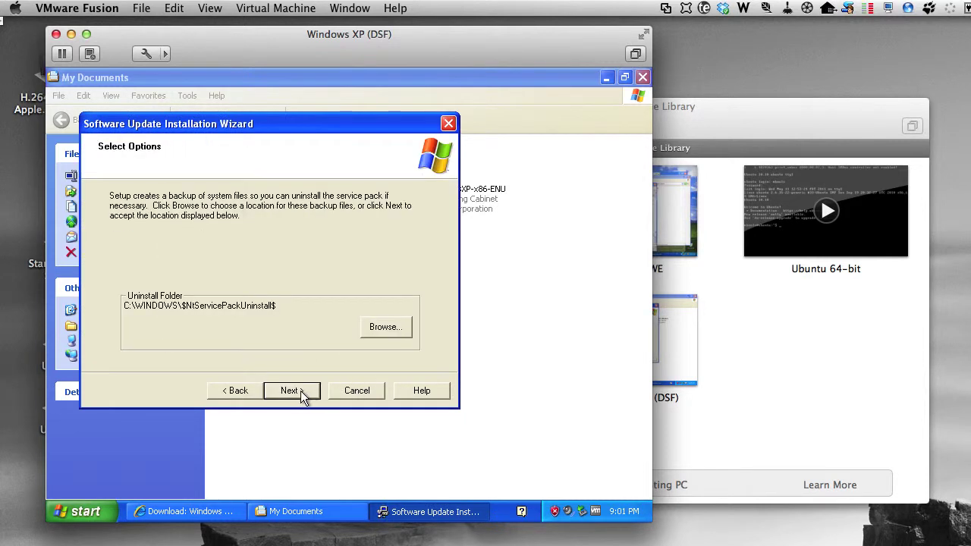
left_click(300, 392)
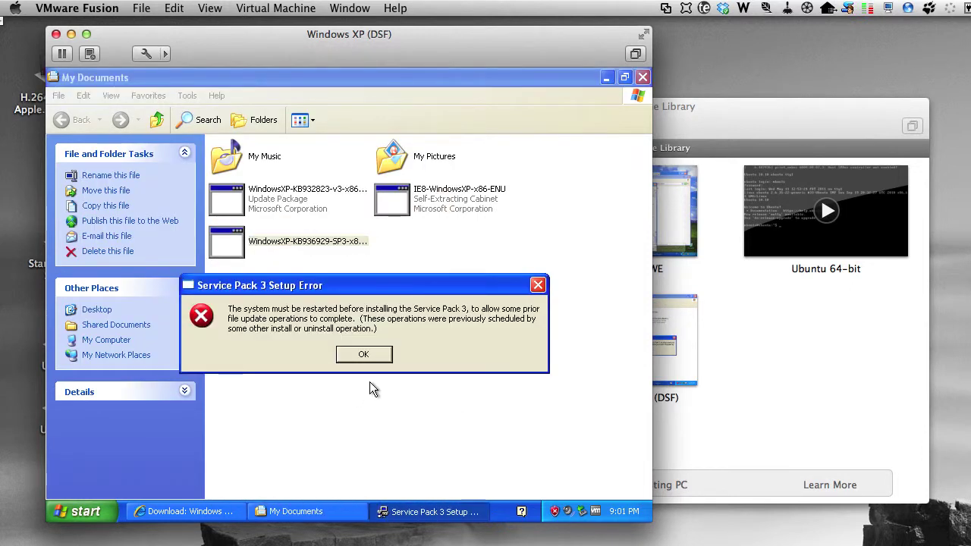
Step: Dismiss the SP3 restart error and restart Windows XP via Turn Off Computer
left_click(370, 359)
left_click(83, 512)
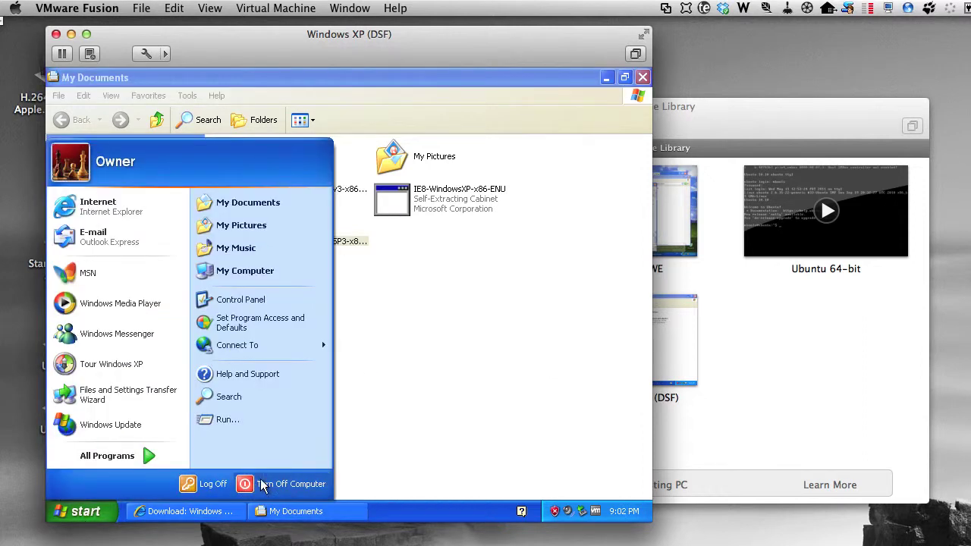
left_click(275, 483)
left_click(412, 242)
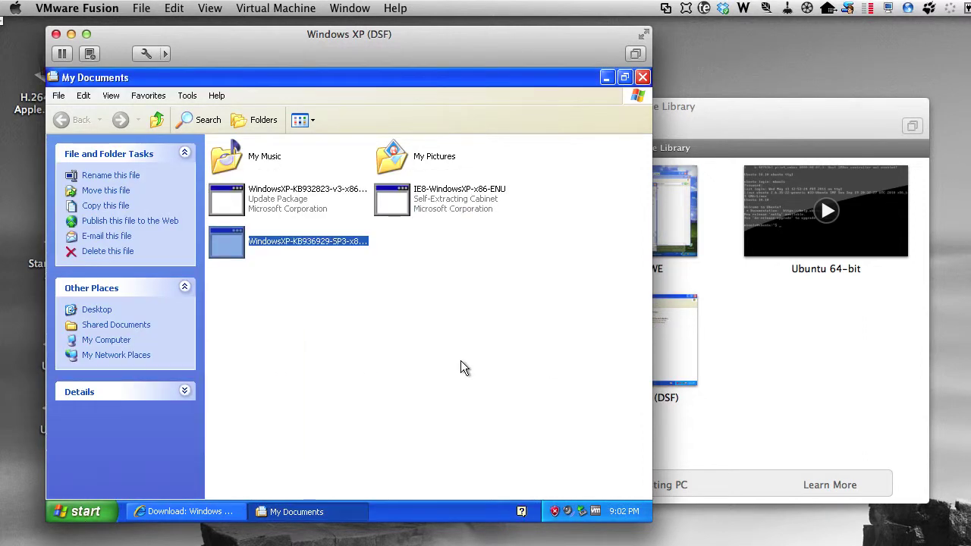
Step: End the unresponsive VMware program during reboot, then let the Internet Explorer 8 installer run
left_click(387, 360)
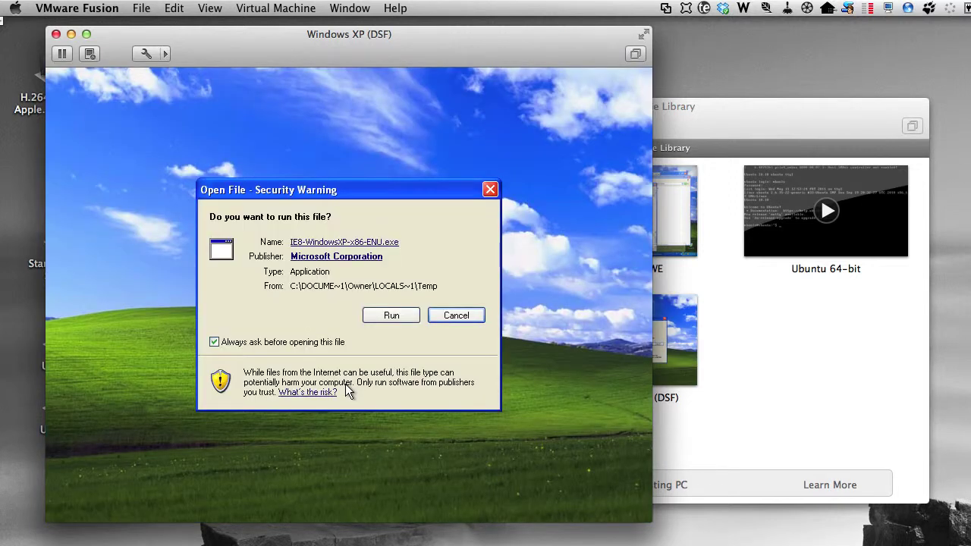
left_click(387, 315)
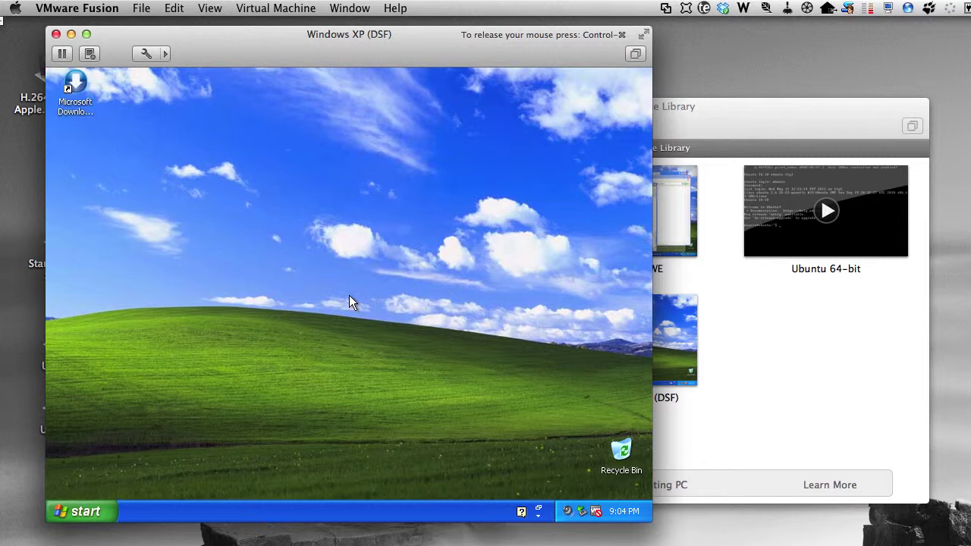
Step: Run the SP3 package from My Documents, agree to the licence, keep default folder, and finish
left_click(76, 511)
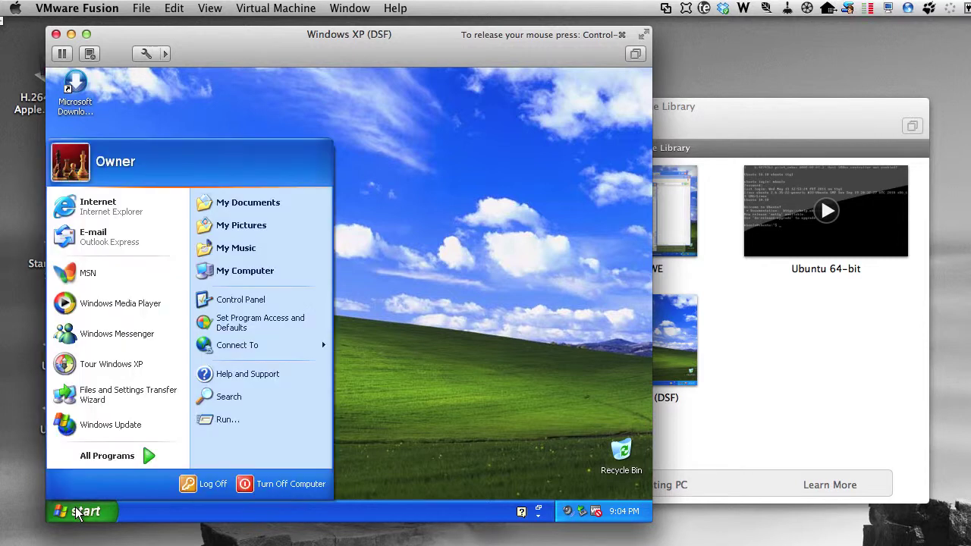
left_click(270, 202)
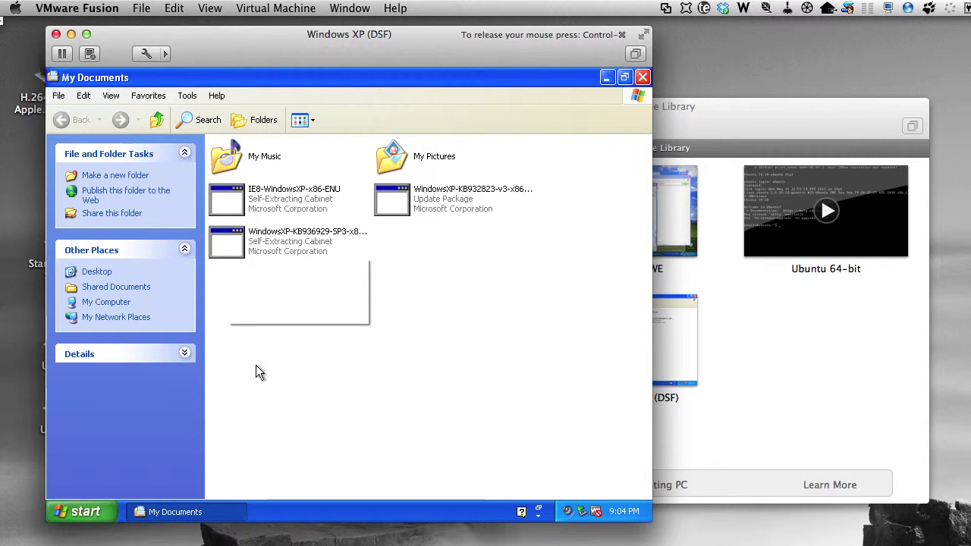
left_click(386, 305)
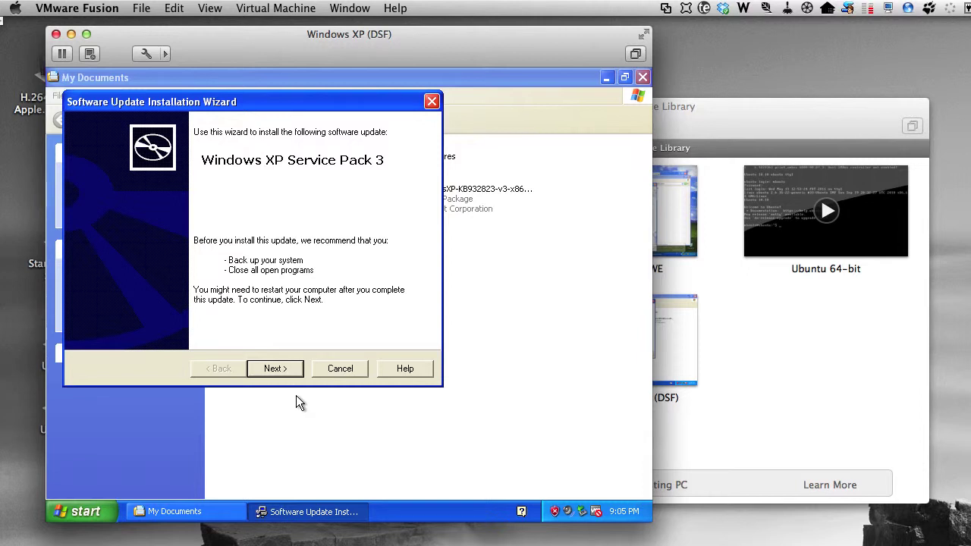
key("Return")
left_click(264, 321)
left_click(270, 369)
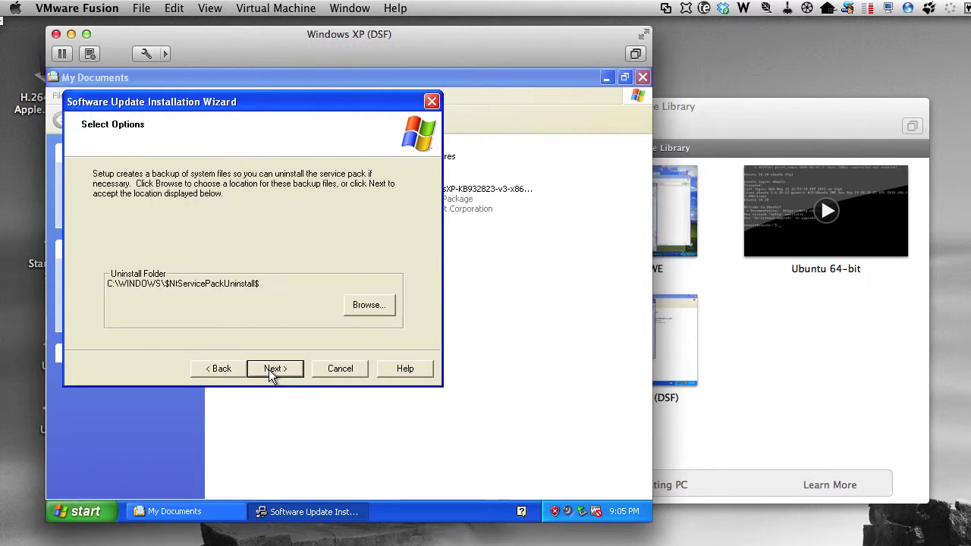
left_click(270, 369)
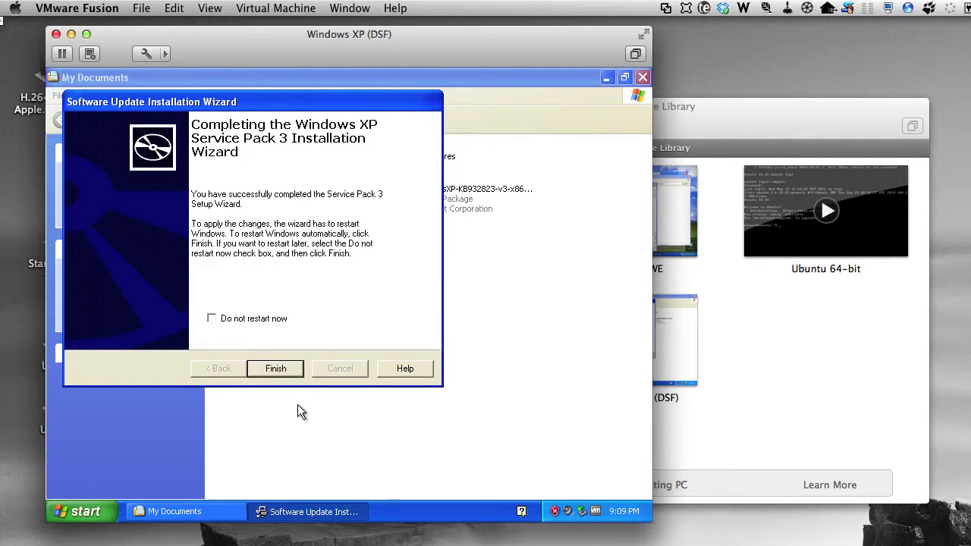
left_click(283, 368)
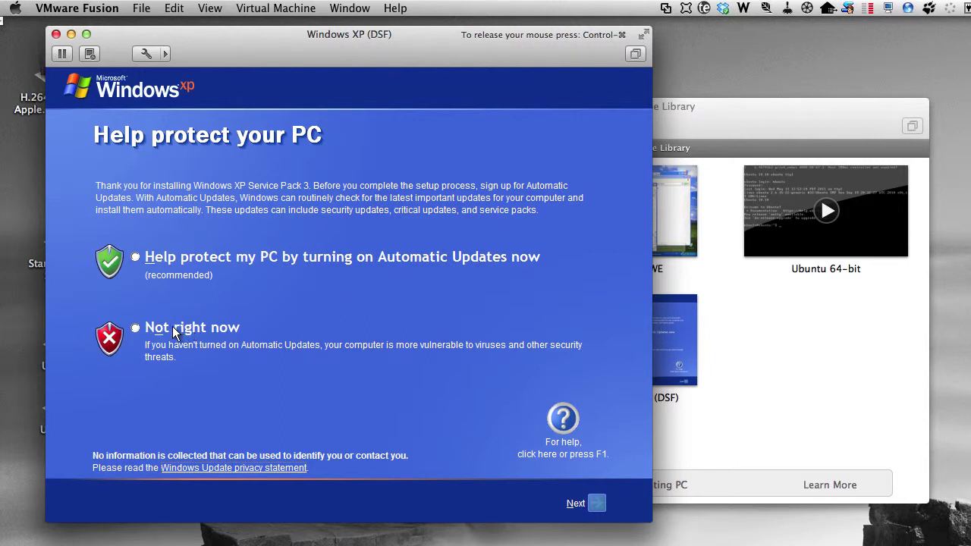
Step: Choose 'Not right now' for Automatic Updates, continue, and dismiss the antivirus warning balloon
left_click(132, 327)
left_click(580, 503)
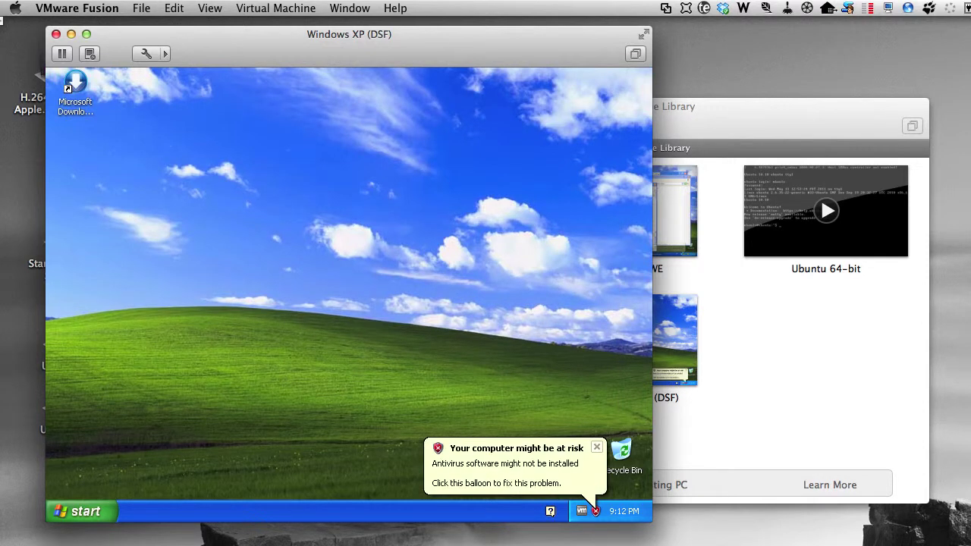
left_click(597, 447)
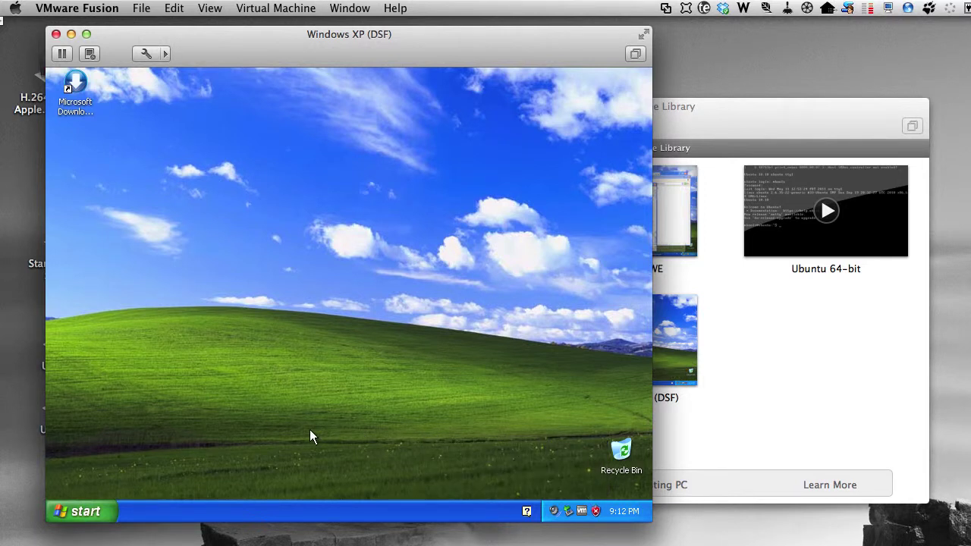
Step: Open Windows Update from Internet Explorer's Tools menu and install the updated Windows Update software
left_click(76, 513)
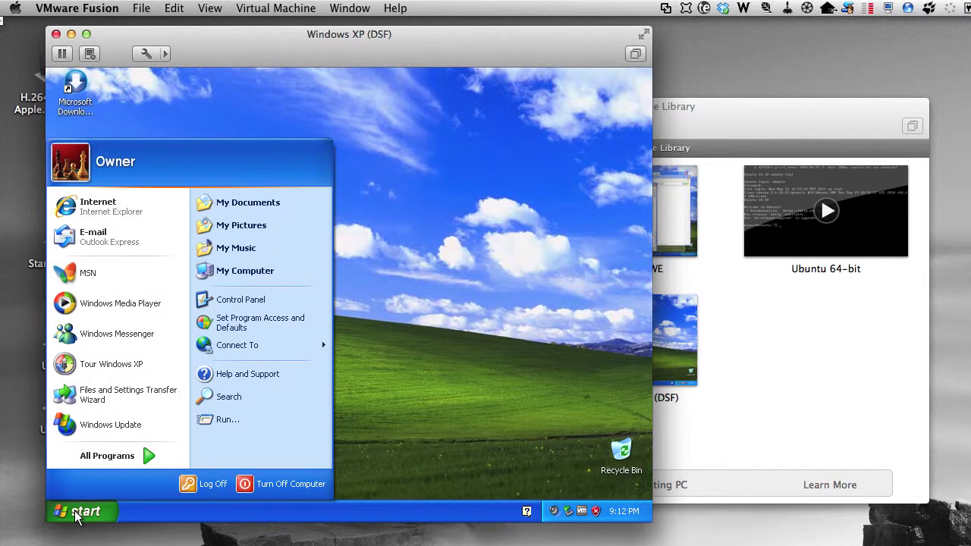
left_click(113, 210)
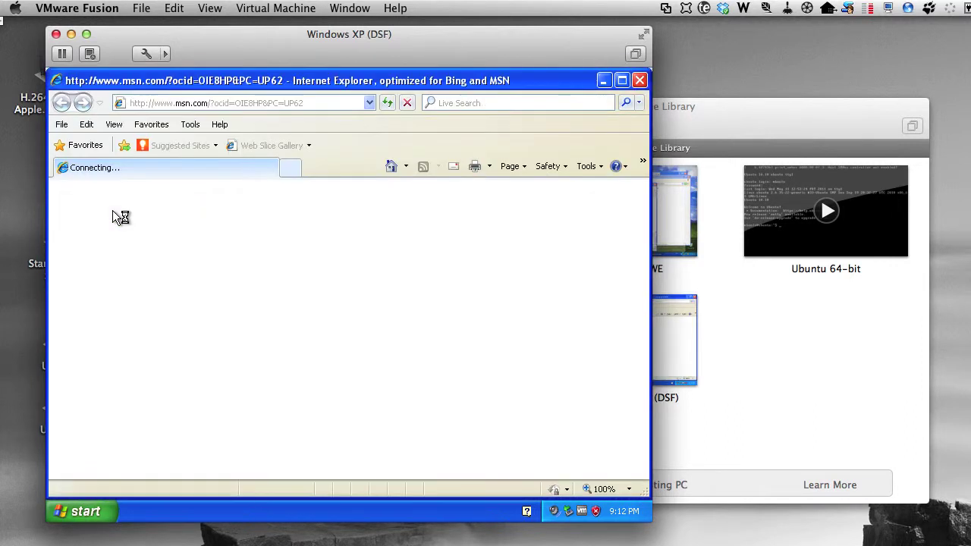
left_click(188, 125)
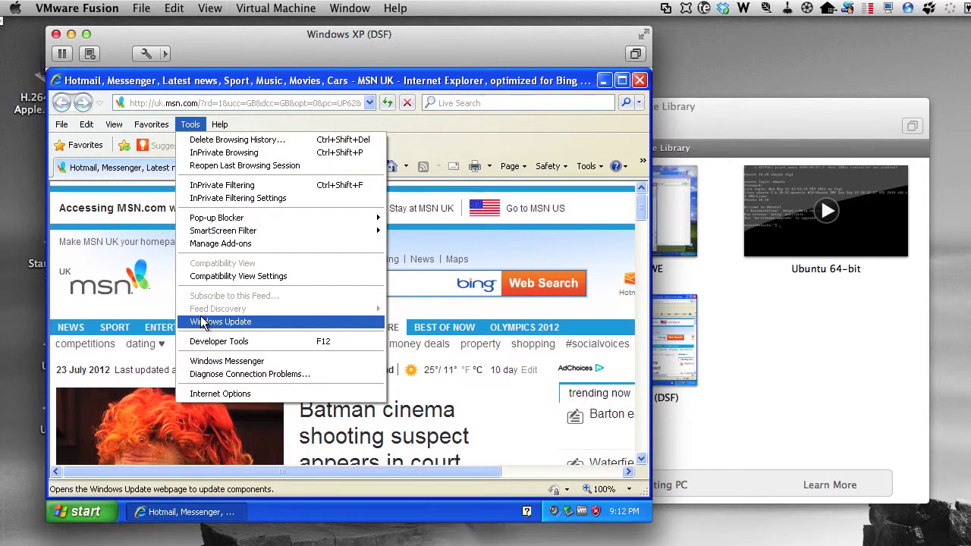
left_click(203, 323)
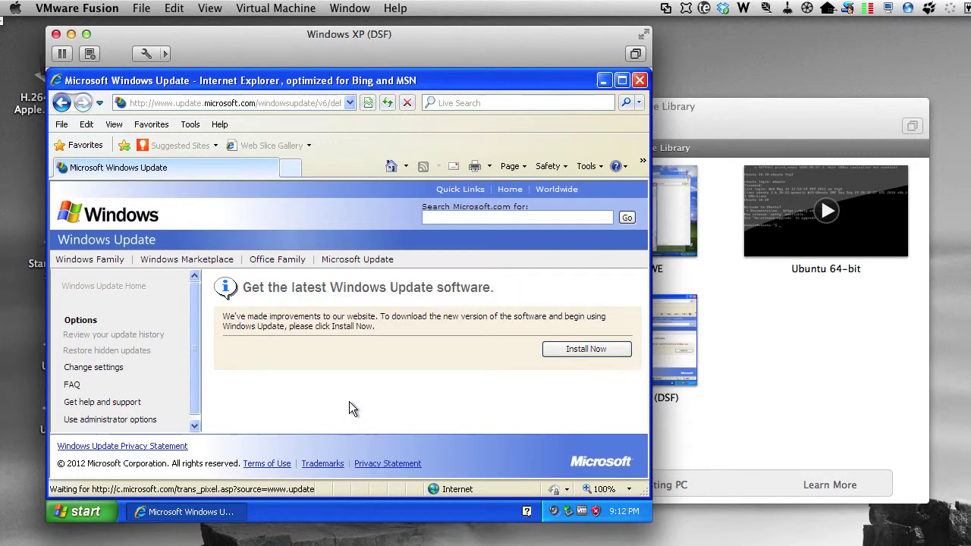
left_click(575, 350)
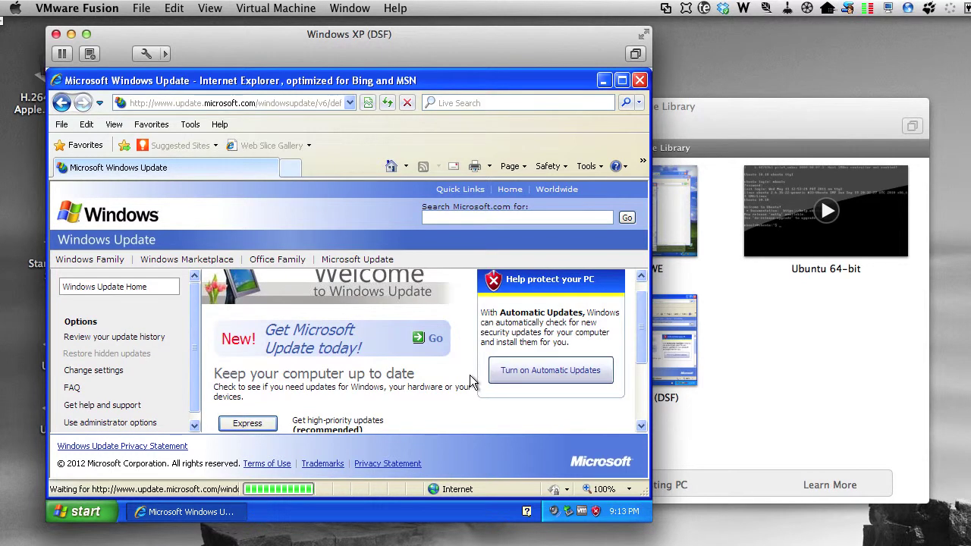
Step: Run an Express check, review the 114 high-priority updates, and start installing them
left_click(260, 430)
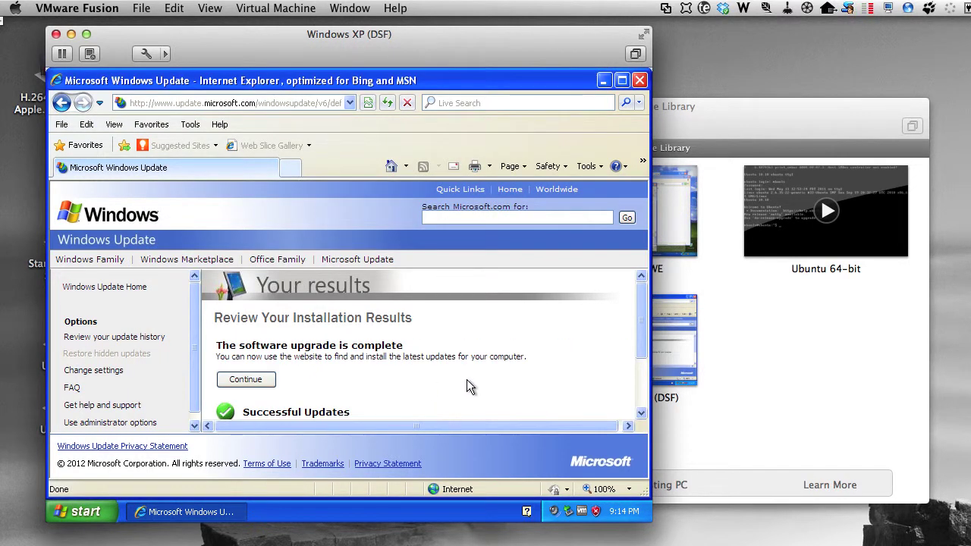
scroll(524, 371, "down", 2)
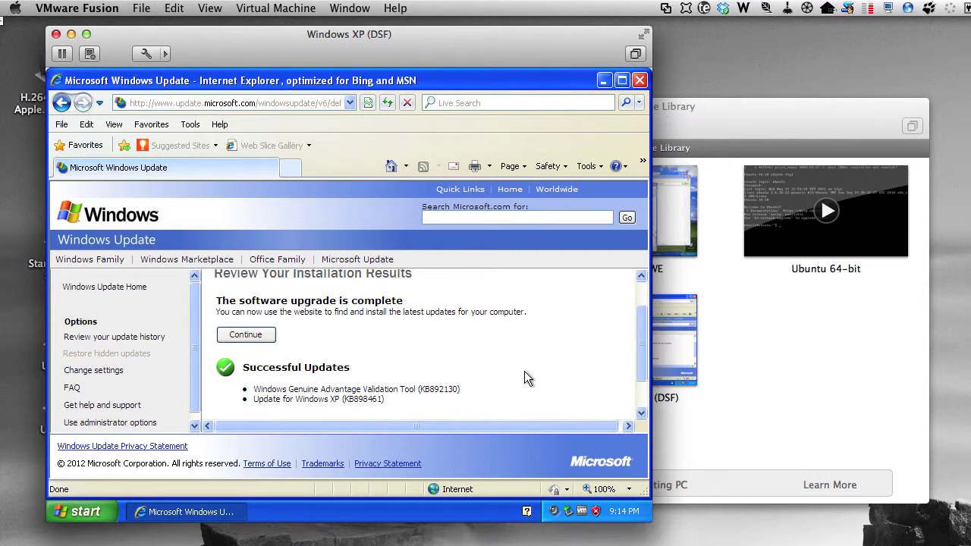
left_click(245, 334)
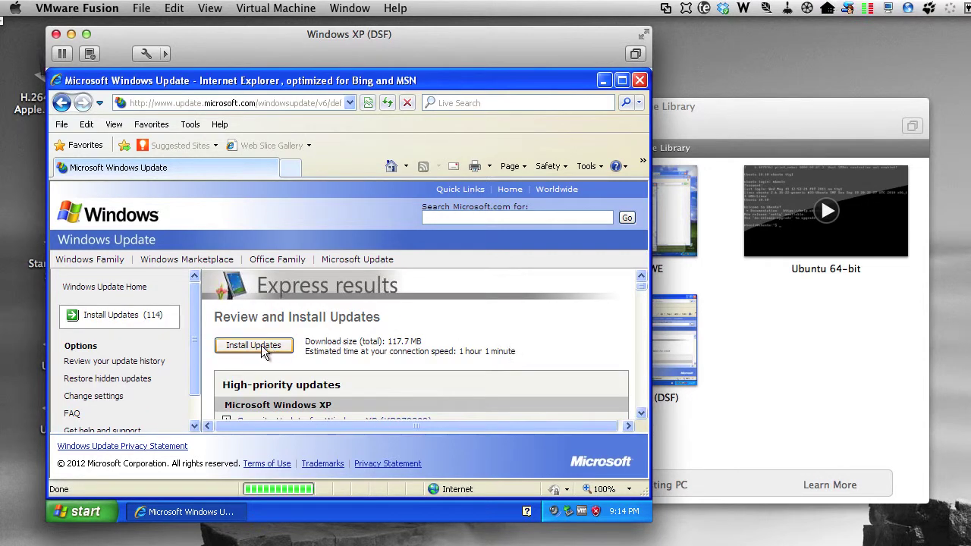
left_click(258, 345)
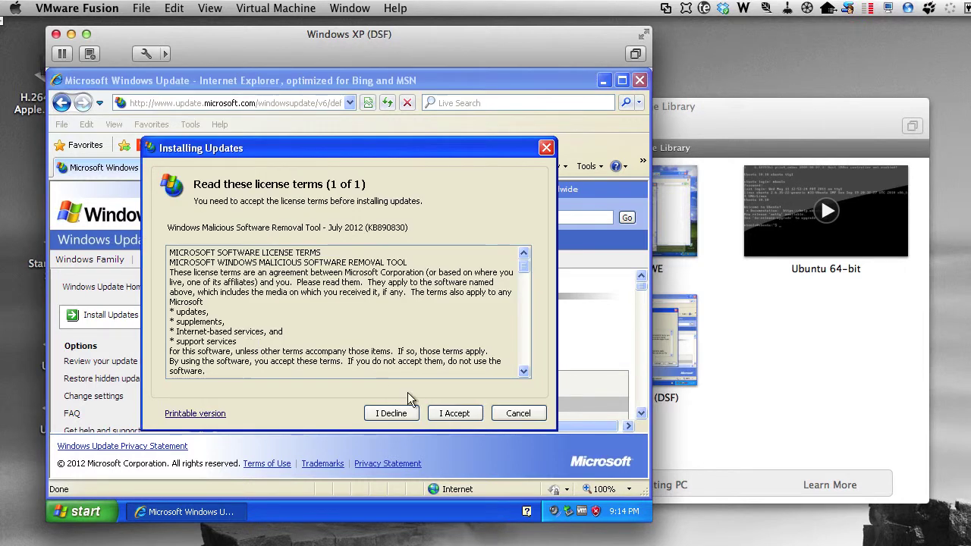
Step: Accept the update license terms so all 114 updates install
left_click(453, 413)
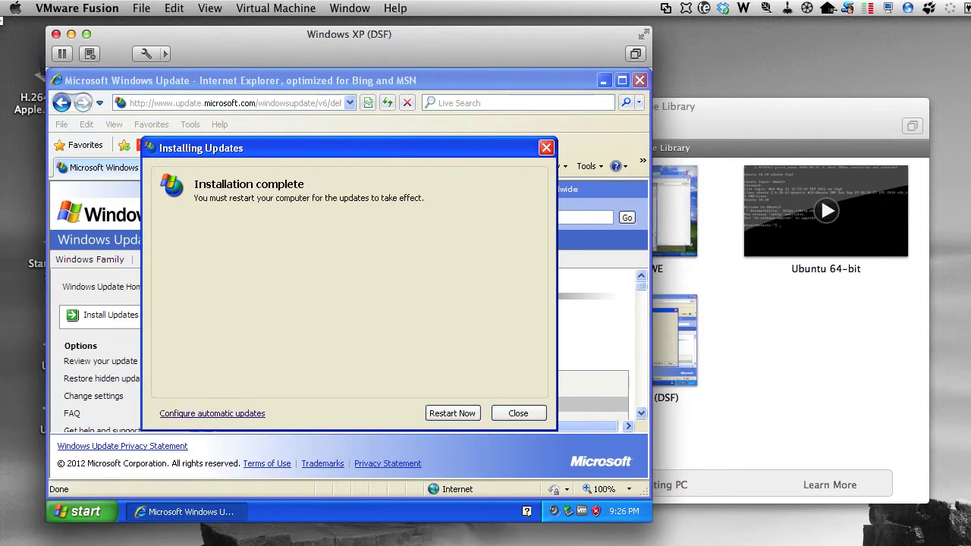
Step: Restart Windows to apply the updates, return focus to the VM, and dismiss the antivirus balloon
left_click(451, 414)
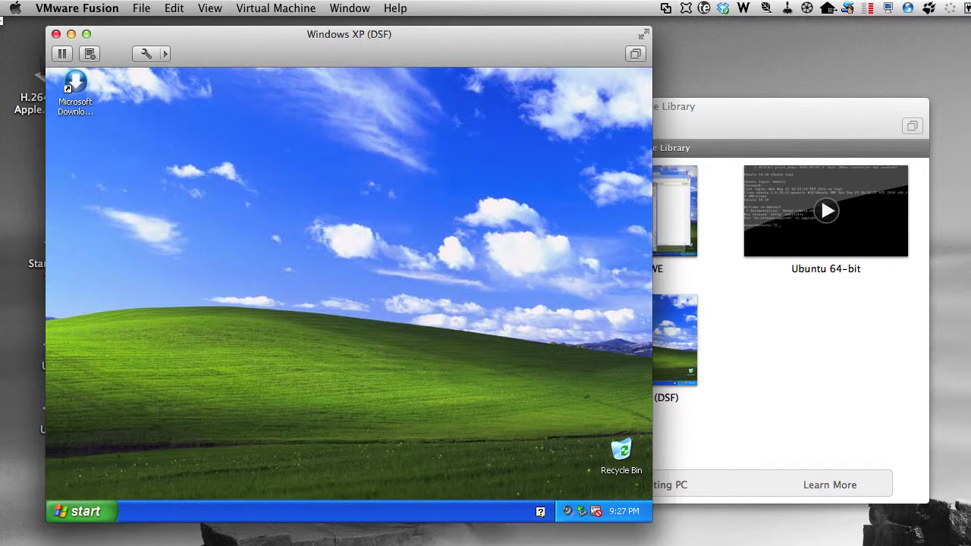
left_click(592, 518)
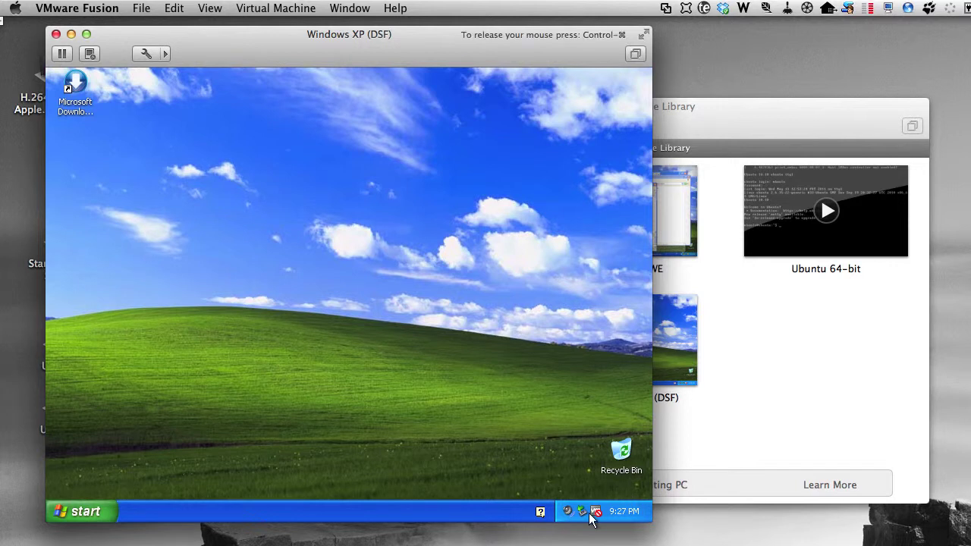
mouse_move(596, 516)
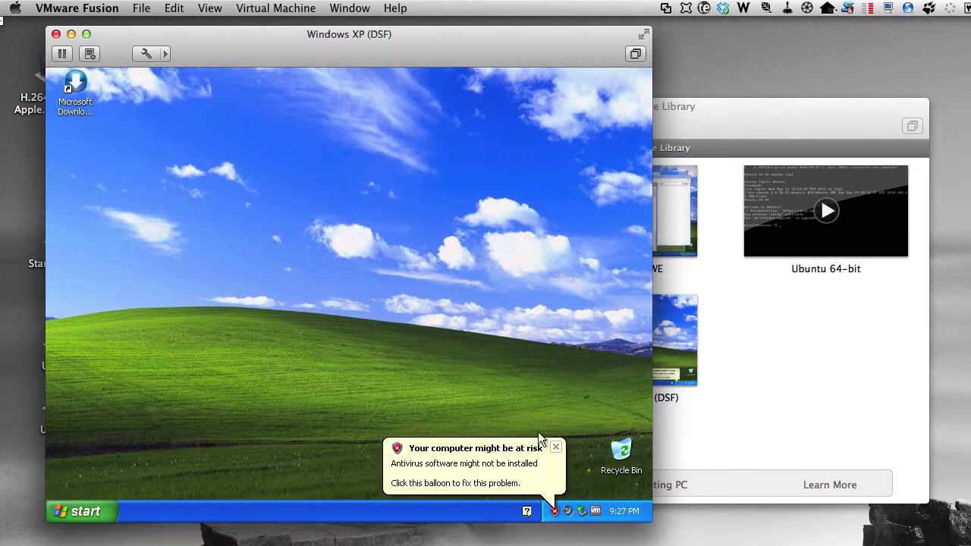
left_click(556, 448)
Step: Open Windows Update in Internet Explorer, run a Custom check, and scroll to KB2345886 and KB970430
left_click(76, 516)
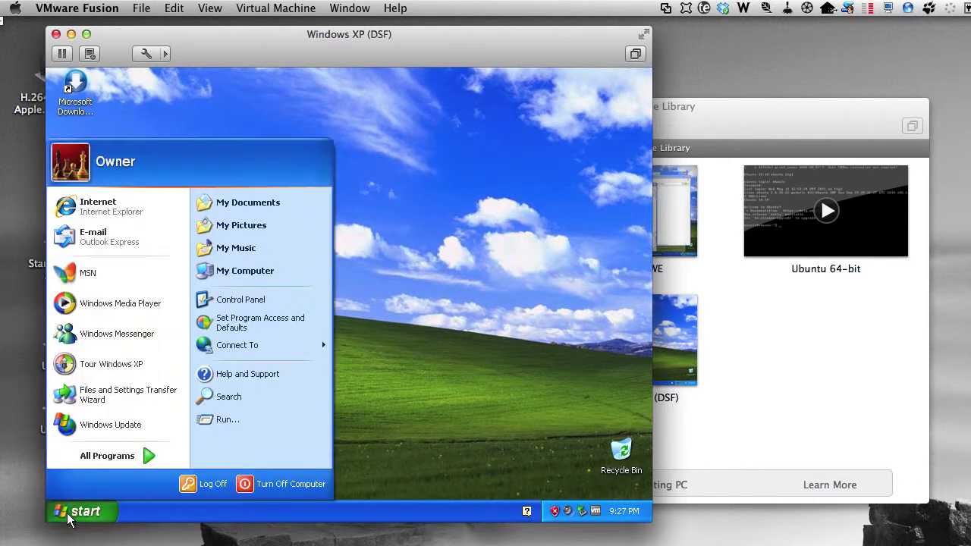
left_click(87, 205)
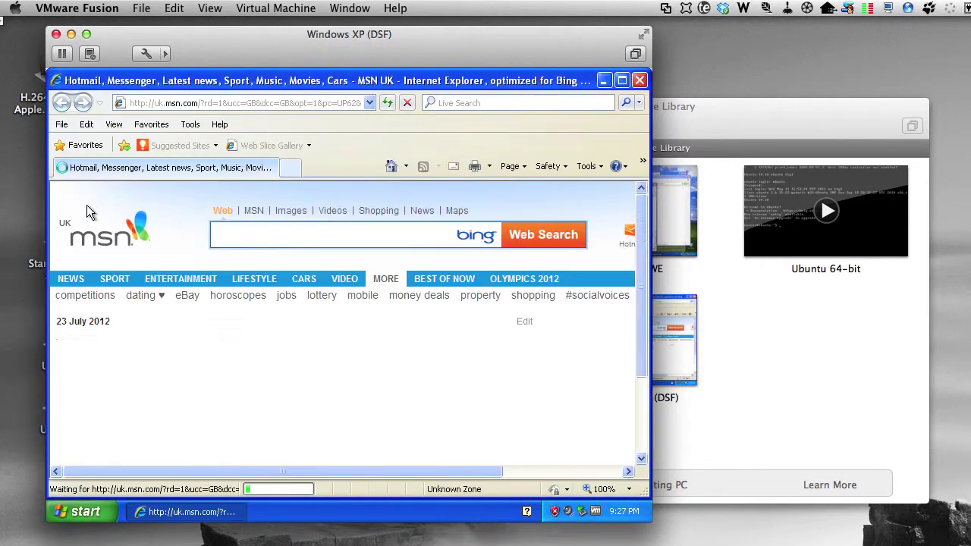
left_click(190, 123)
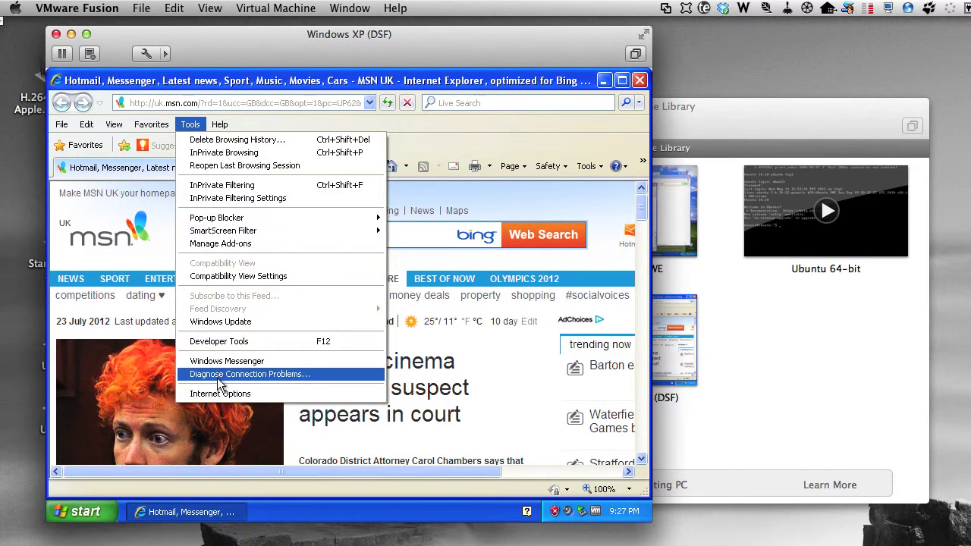
left_click(218, 321)
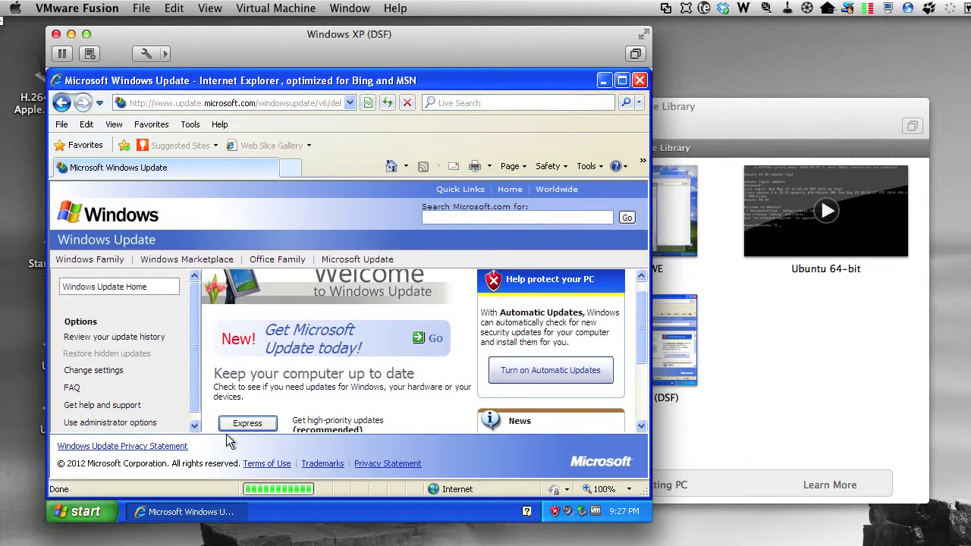
scroll(397, 400, "down", 3)
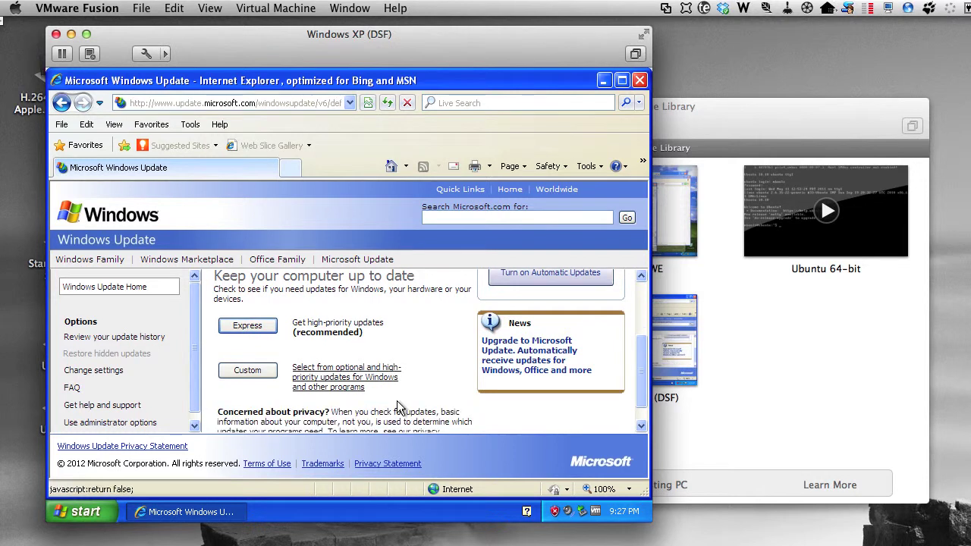
left_click(254, 369)
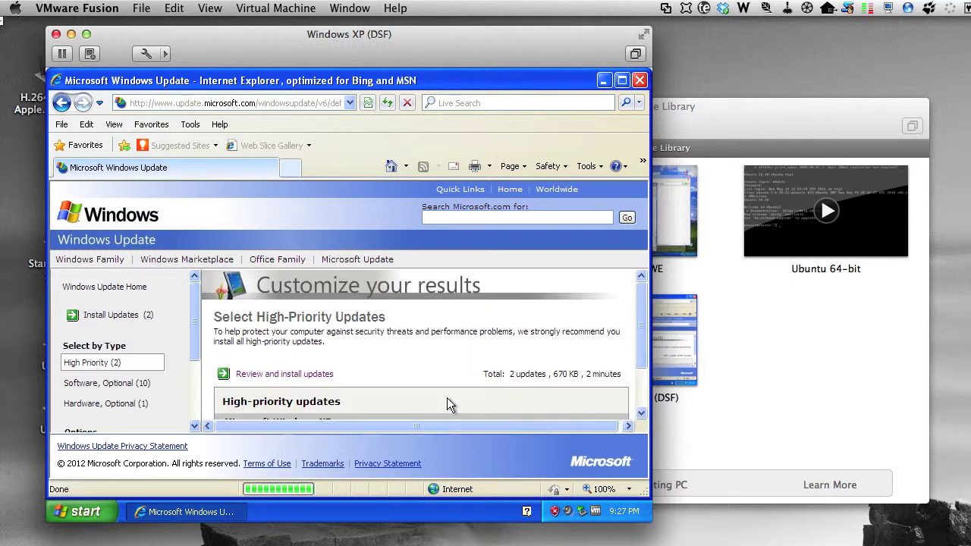
scroll(444, 355, "down", 1)
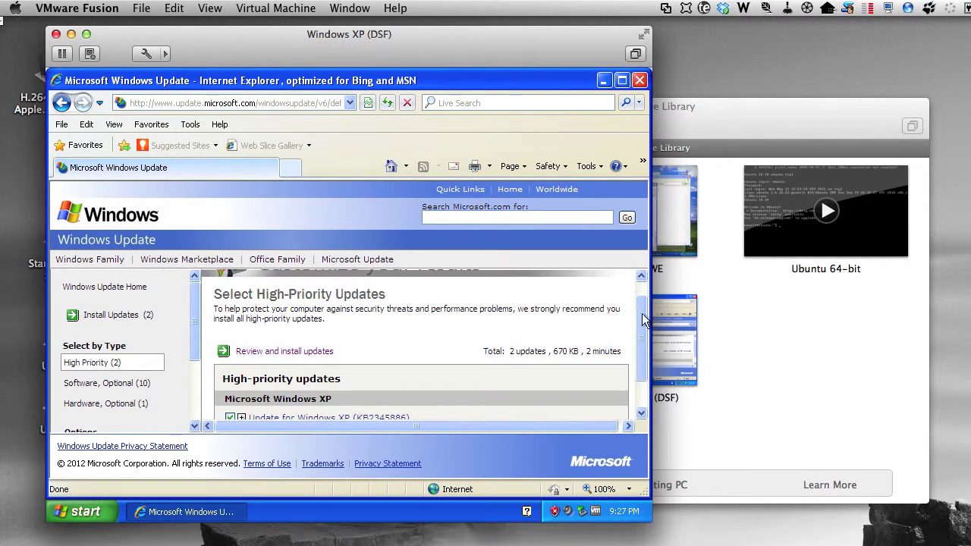
left_click_drag(642, 325, 641, 365)
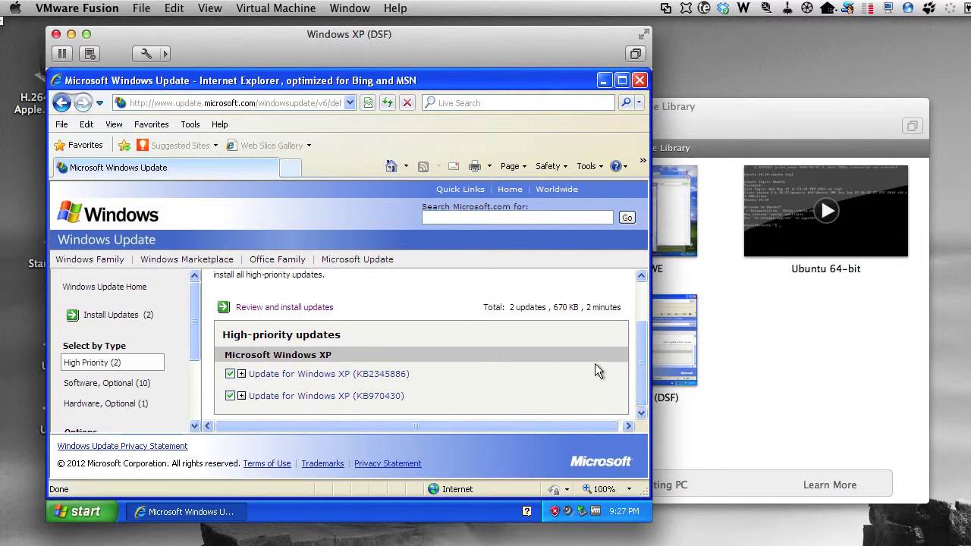
Step: Install the two high-priority updates KB2345886 and KB970430 and restart the guest
left_click(270, 307)
left_click(262, 345)
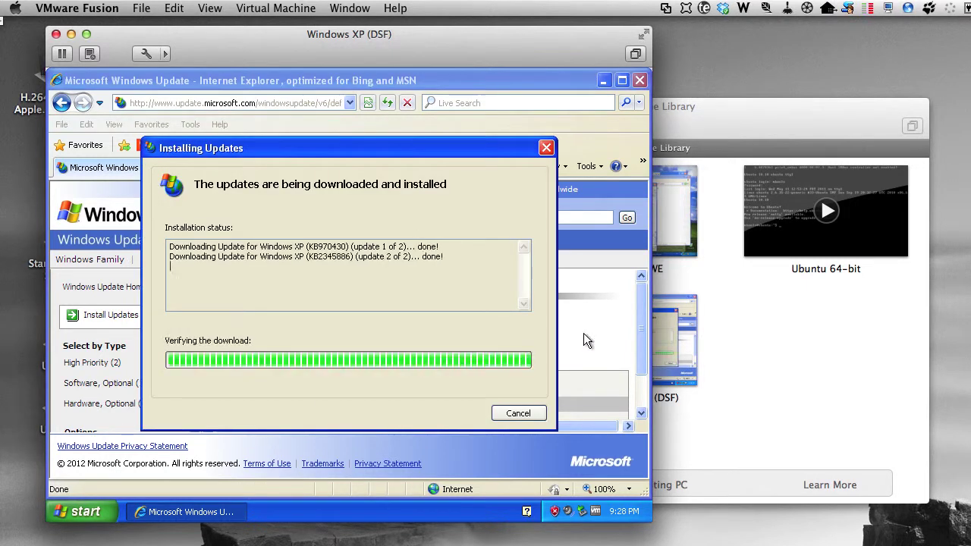
left_click(455, 414)
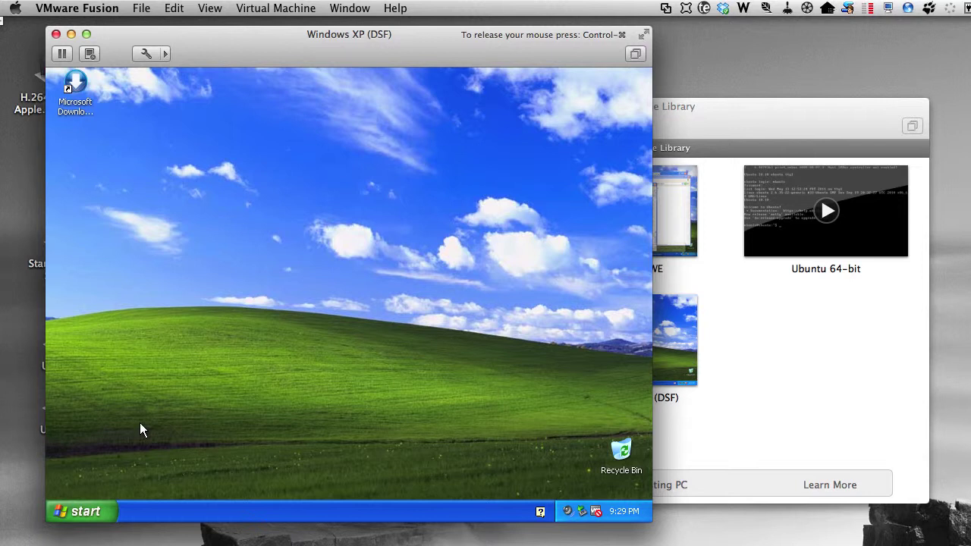
left_click(85, 512)
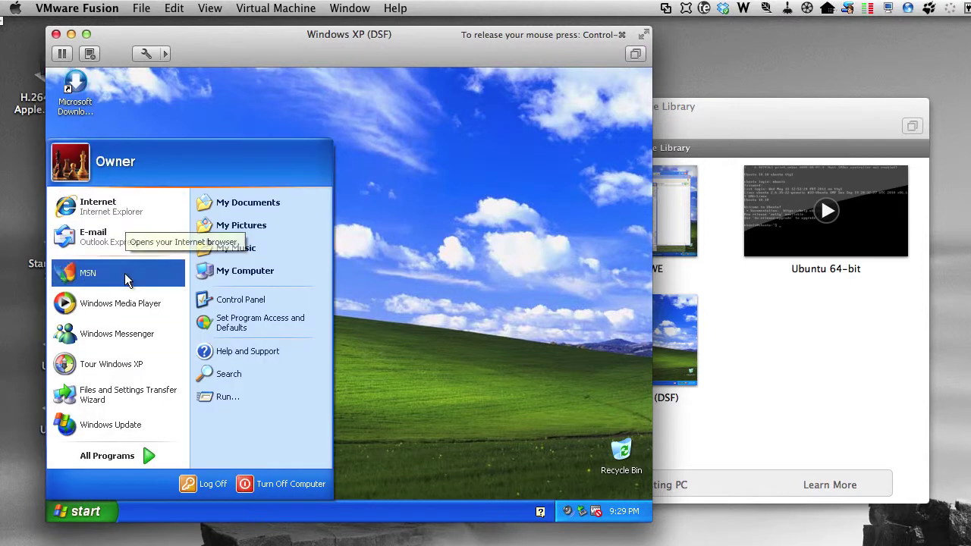
Step: Launch Windows Update in the XP guest and run a custom scan for updates
left_click(138, 425)
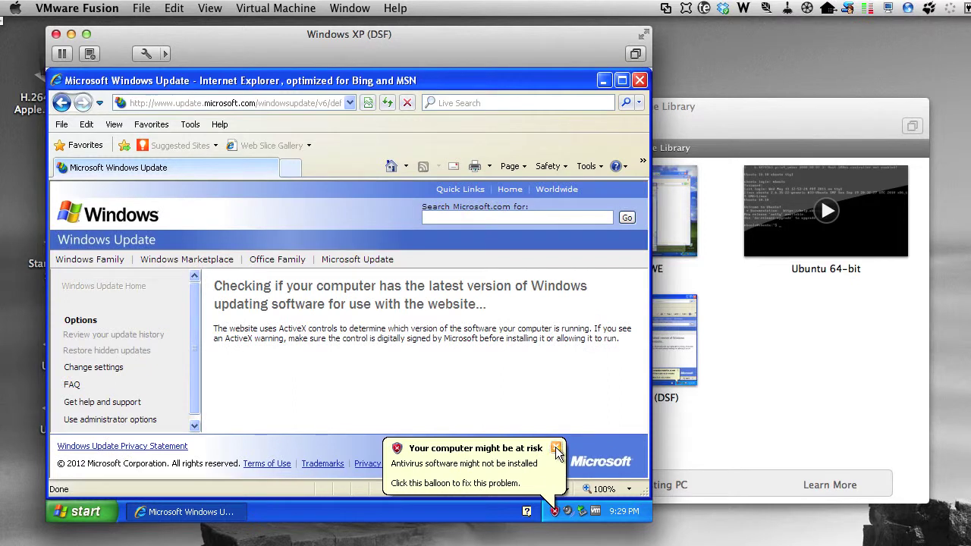
left_click(557, 447)
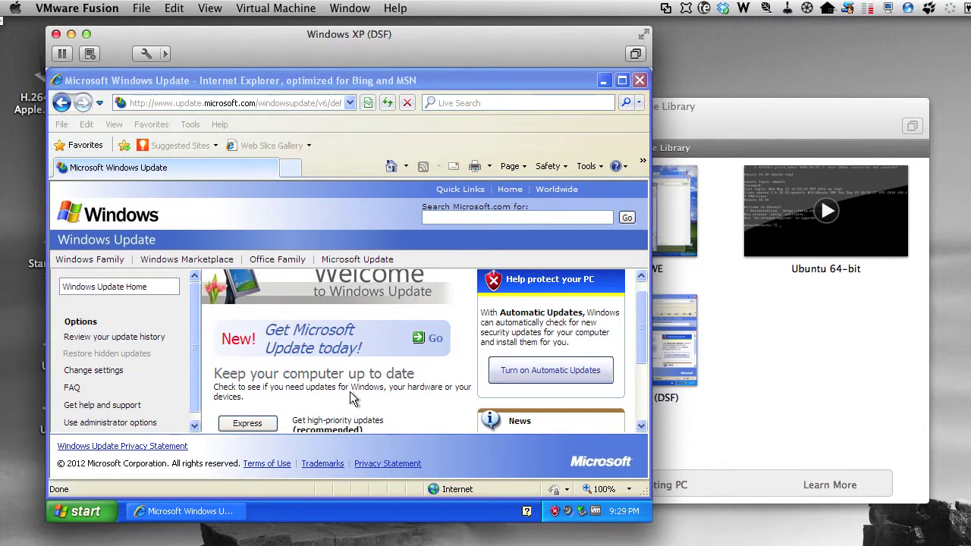
left_click_drag(644, 324, 639, 377)
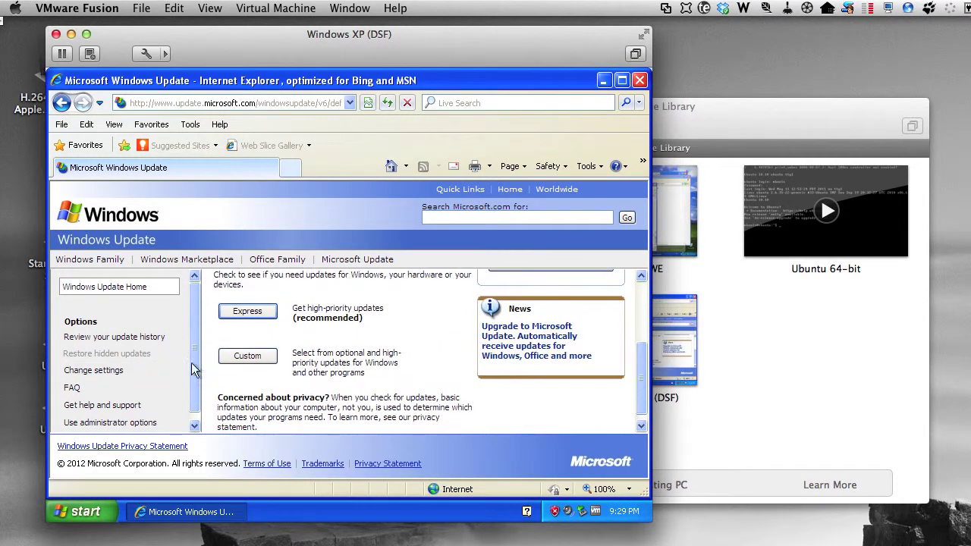
left_click(251, 359)
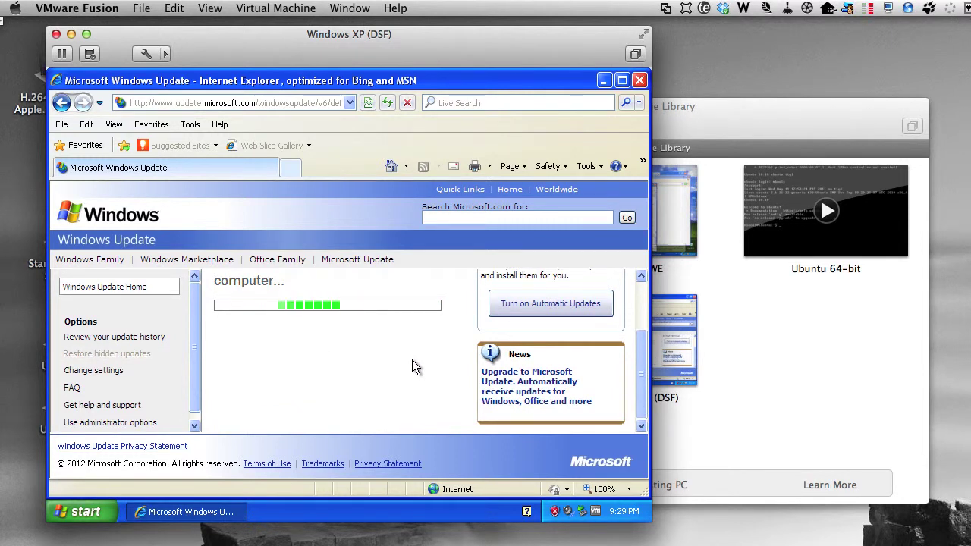
Step: Select the optional .NET Framework 4 Client Profile (KB982670) update and review it for installation
left_click(110, 383)
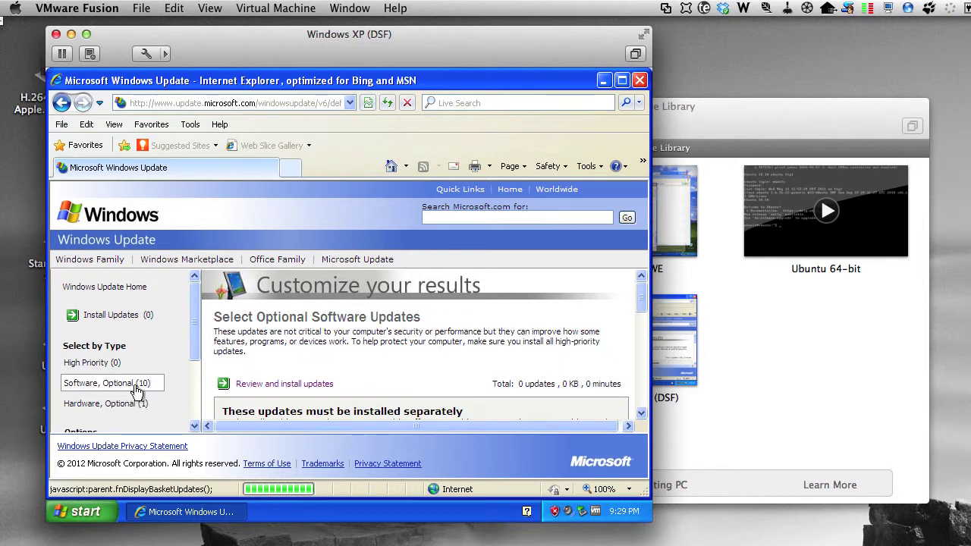
left_click_drag(639, 300, 246, 393)
left_click(229, 371)
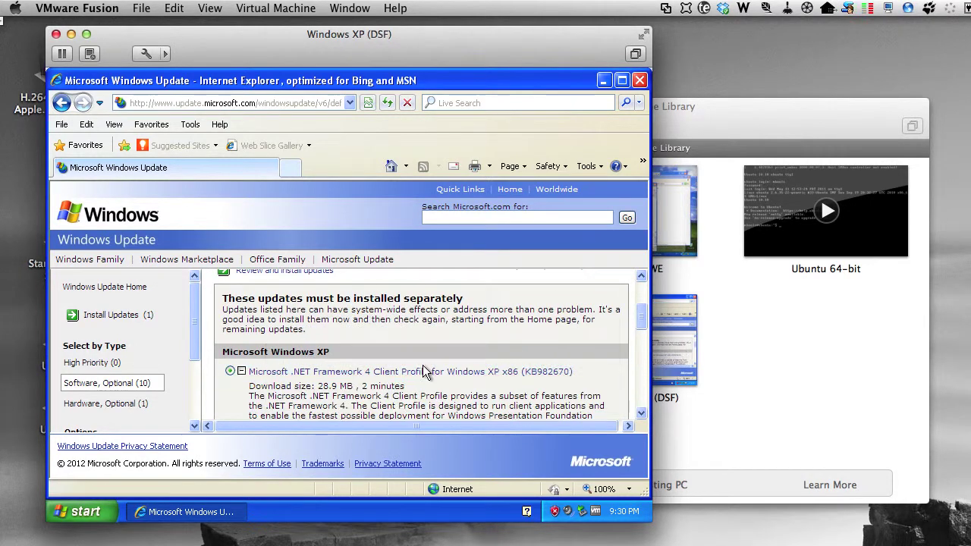
left_click(261, 275)
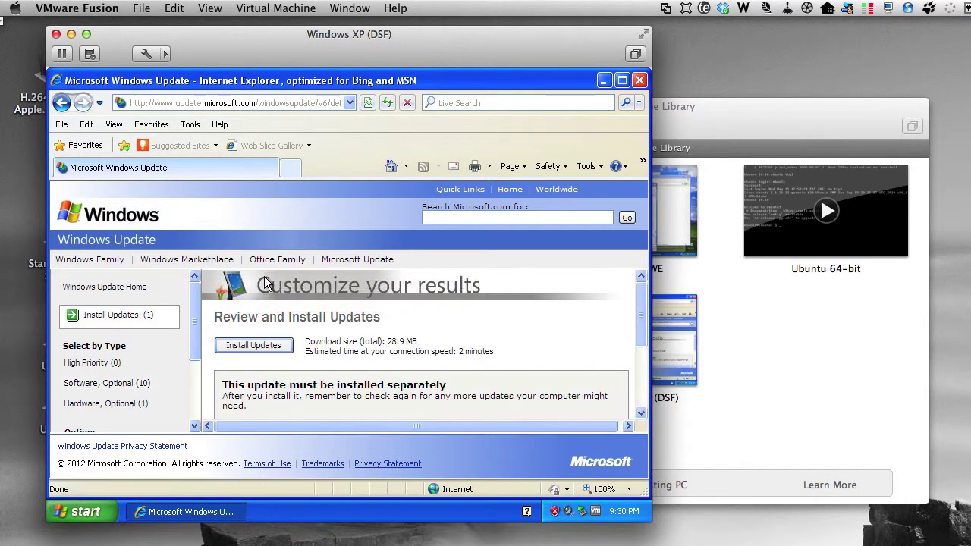
Step: Install KB982670, check the results show 1 successful, and go back to Windows Update Home
left_click(251, 344)
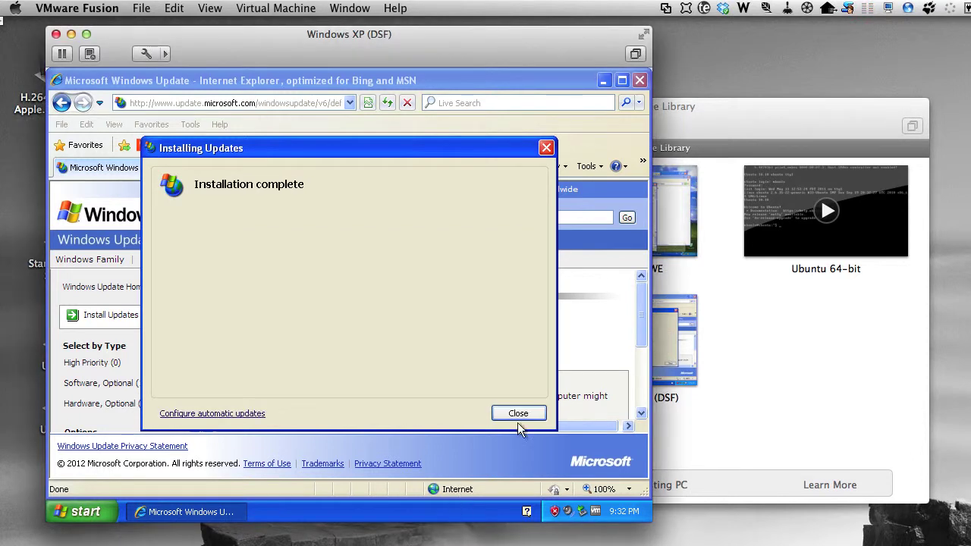
left_click(519, 414)
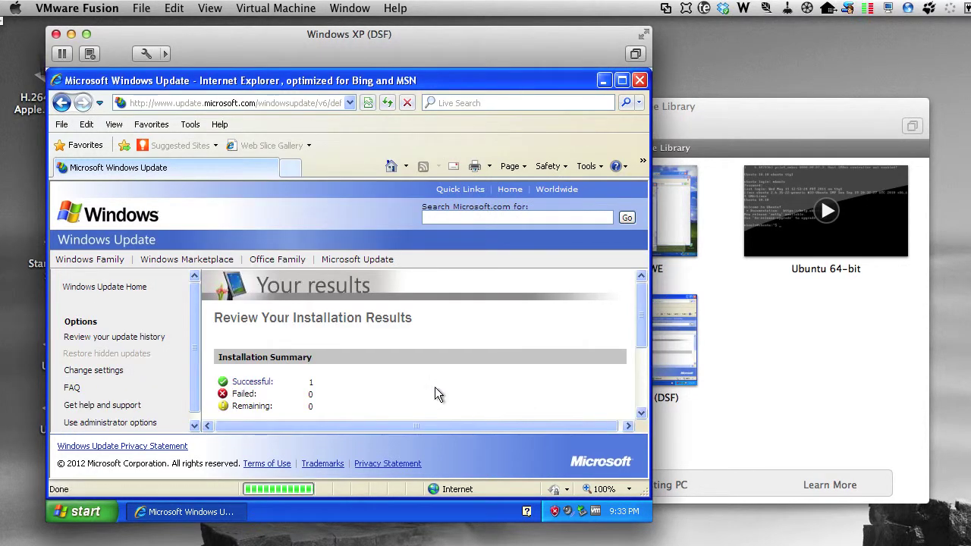
scroll(435, 389, "down", 4)
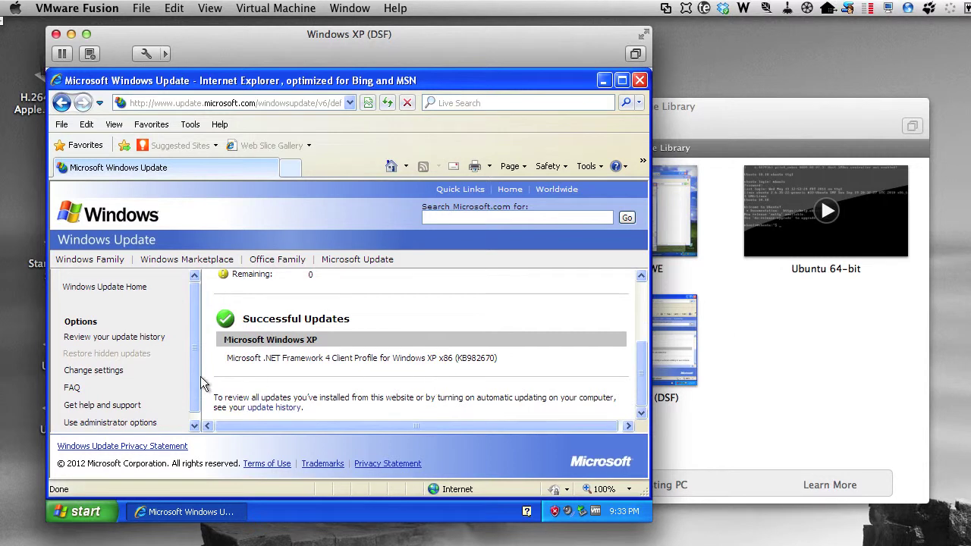
scroll(372, 372, "up", 4)
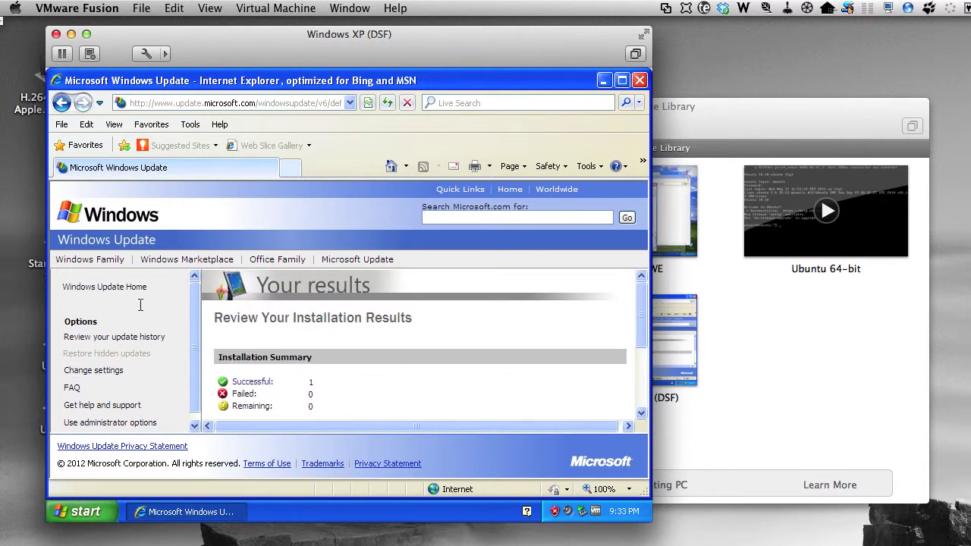
left_click(121, 288)
Step: Rescan and install the five high-priority .NET Framework 4 security updates, closing the results
left_click(254, 418)
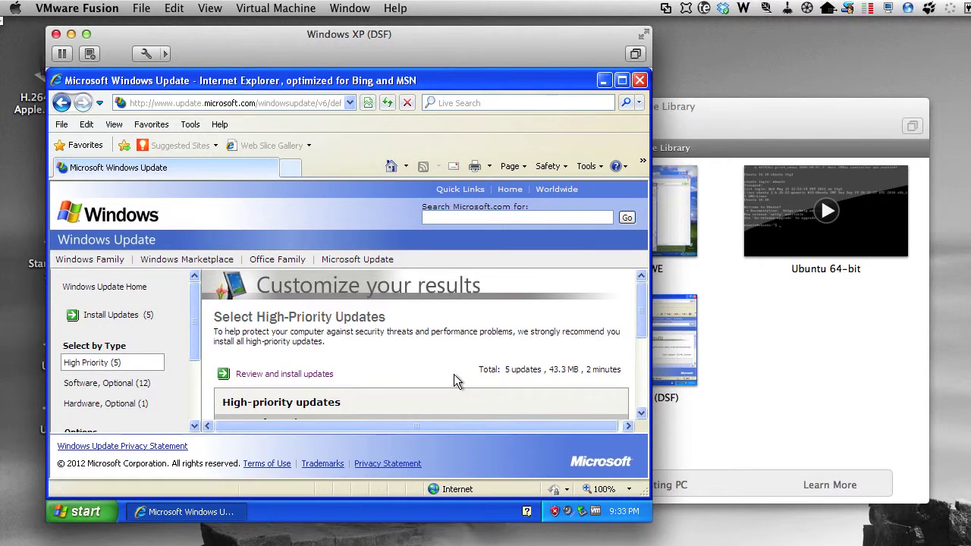
scroll(434, 343, "down", 2)
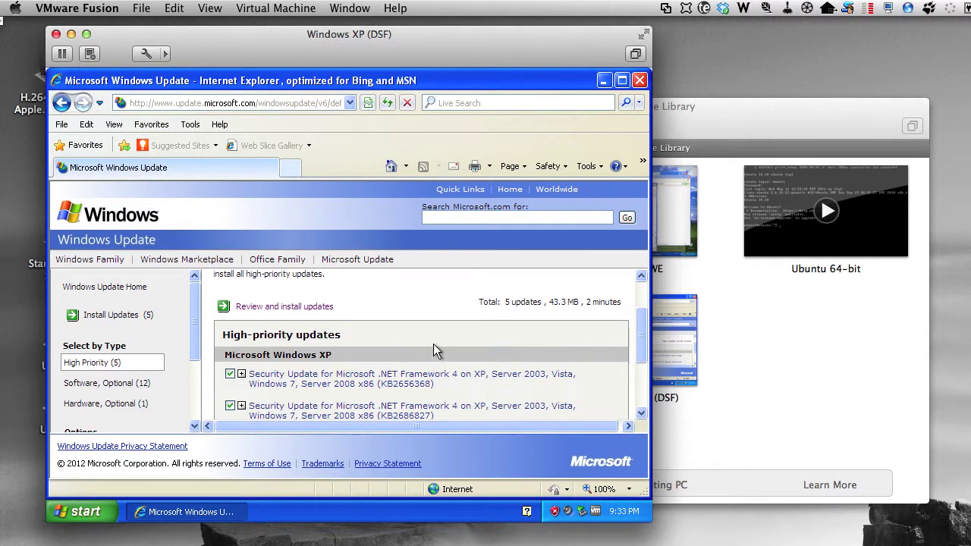
left_click(320, 307)
left_click(250, 343)
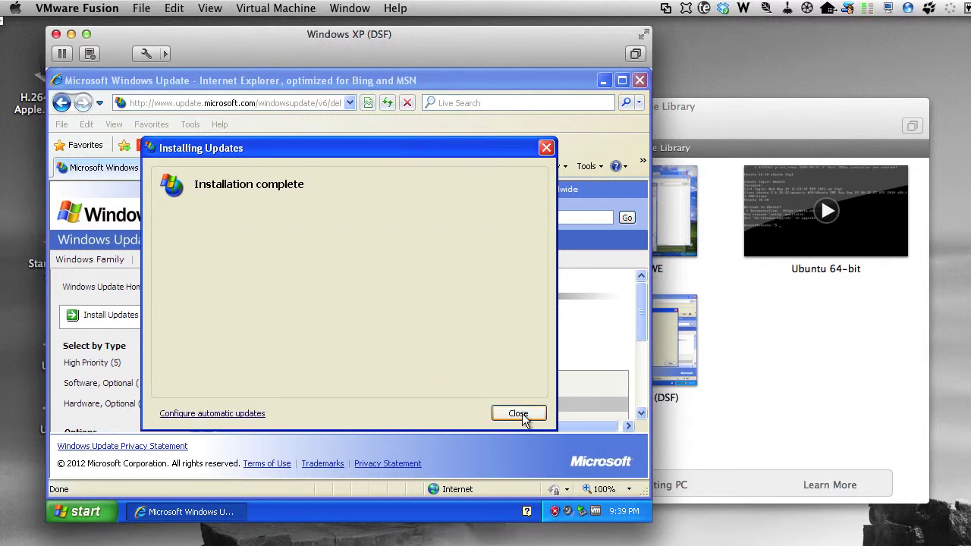
left_click(521, 415)
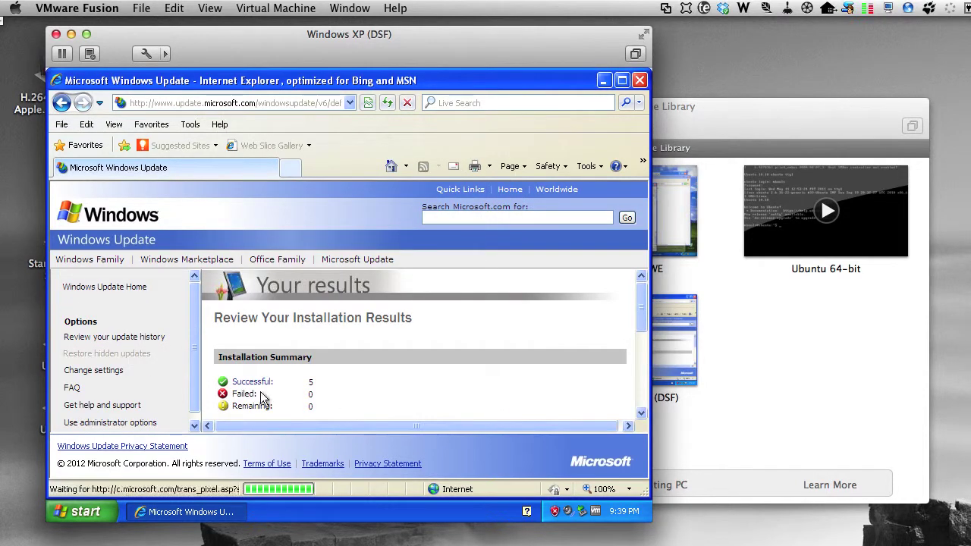
Step: Rescan, select all 12 optional software updates, install them, and restart Windows
left_click(134, 295)
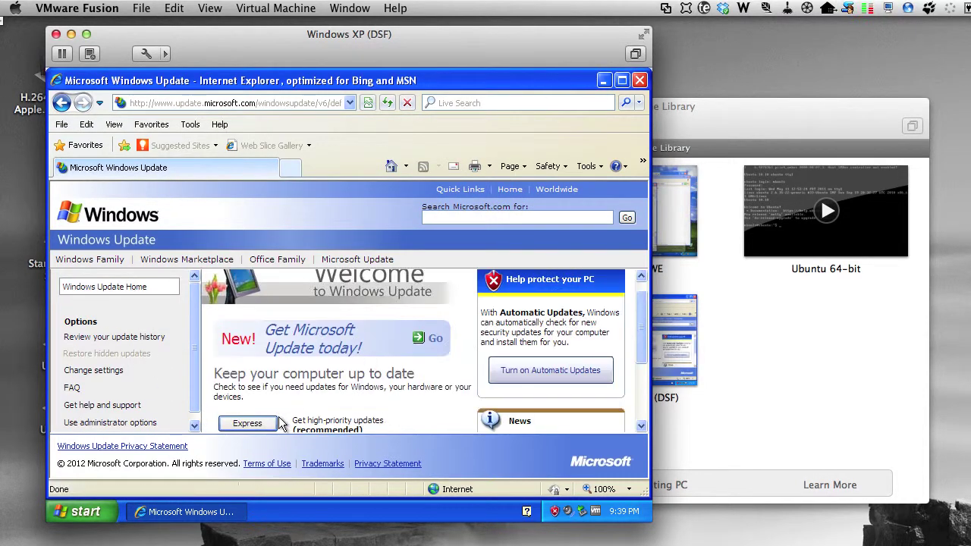
scroll(279, 423, "down", 3)
left_click(273, 371)
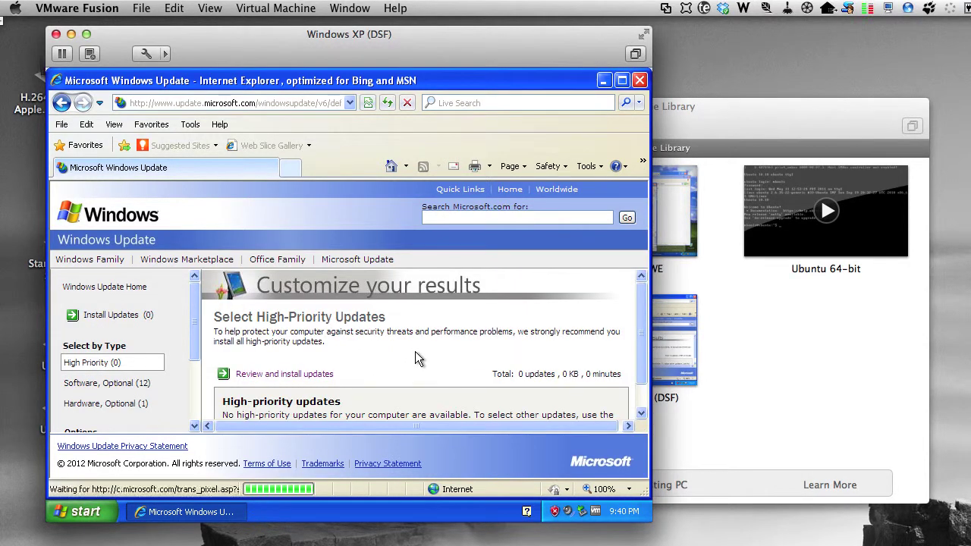
left_click(114, 383)
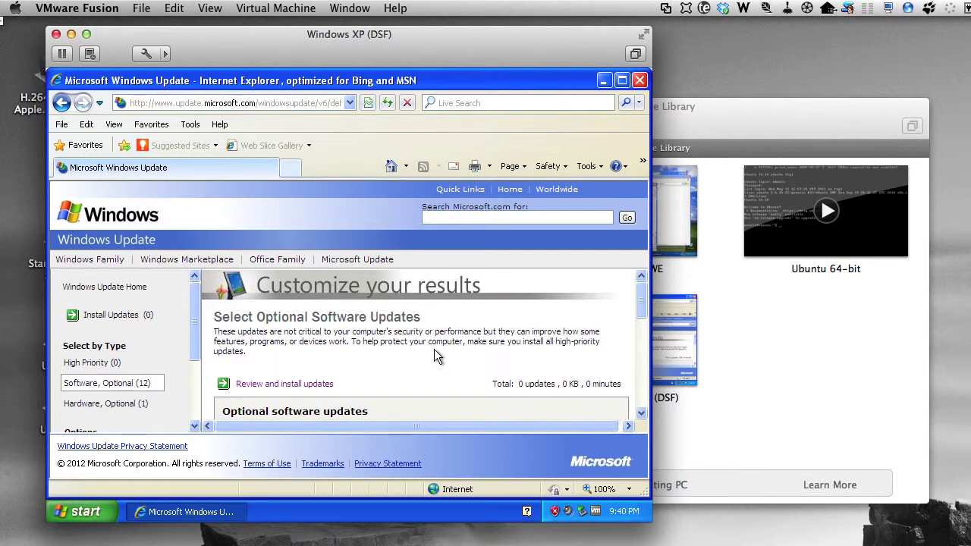
scroll(434, 348, "down", 1)
left_click(301, 369)
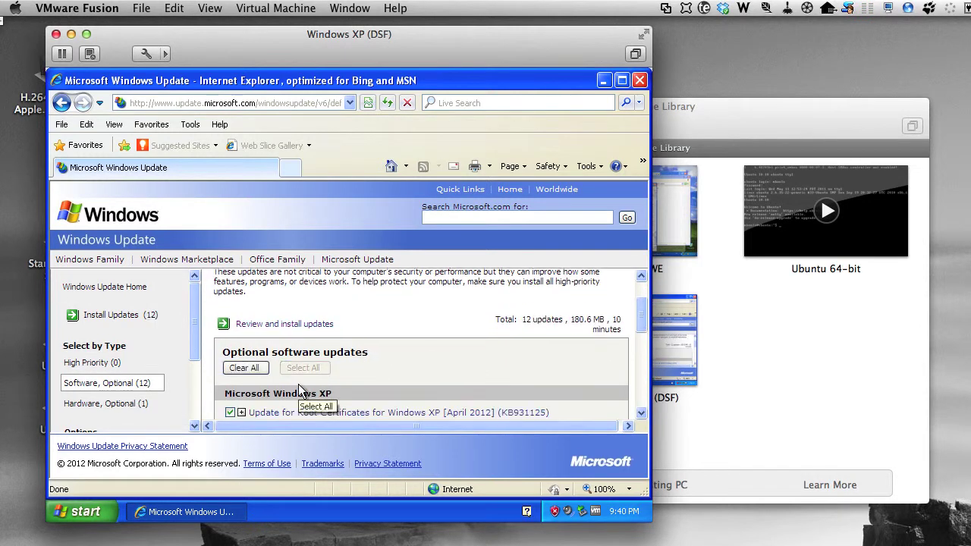
left_click(271, 324)
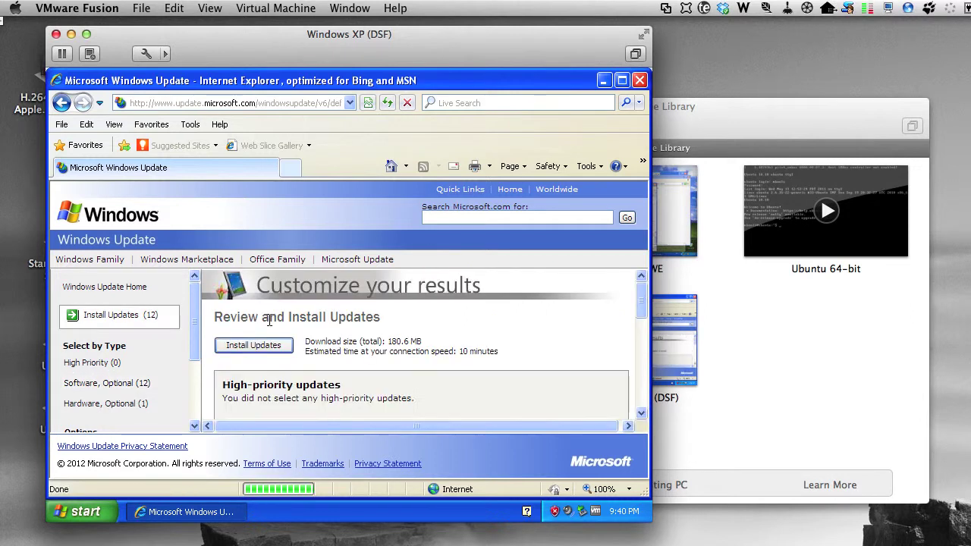
left_click(253, 345)
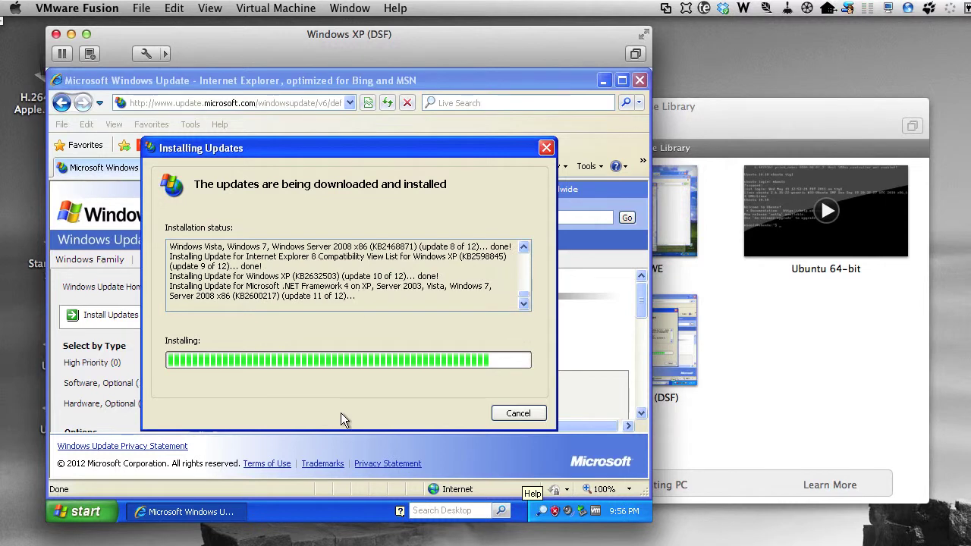
left_click(452, 413)
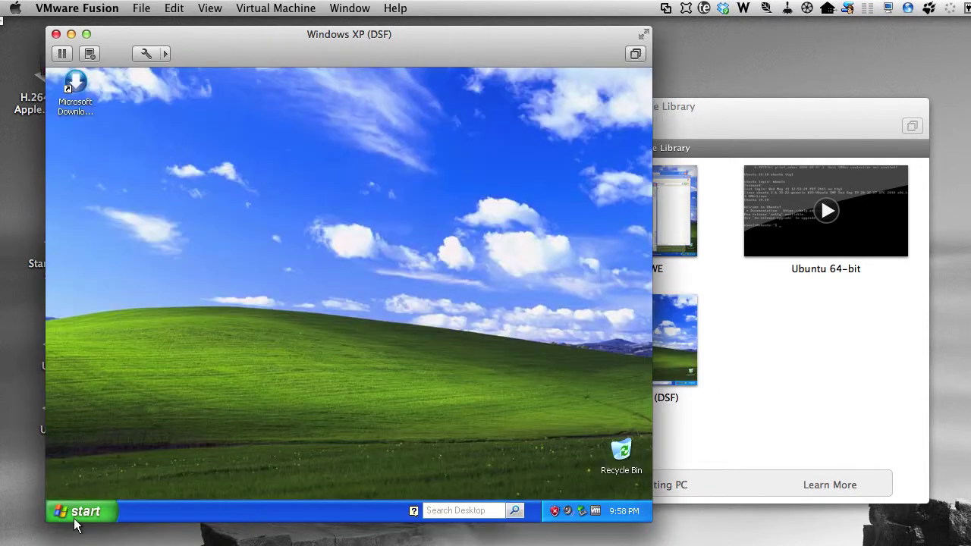
Step: Rerun Windows Update's custom scan, install the 25 high-priority updates, and restart the guest
left_click(75, 519)
left_click(105, 425)
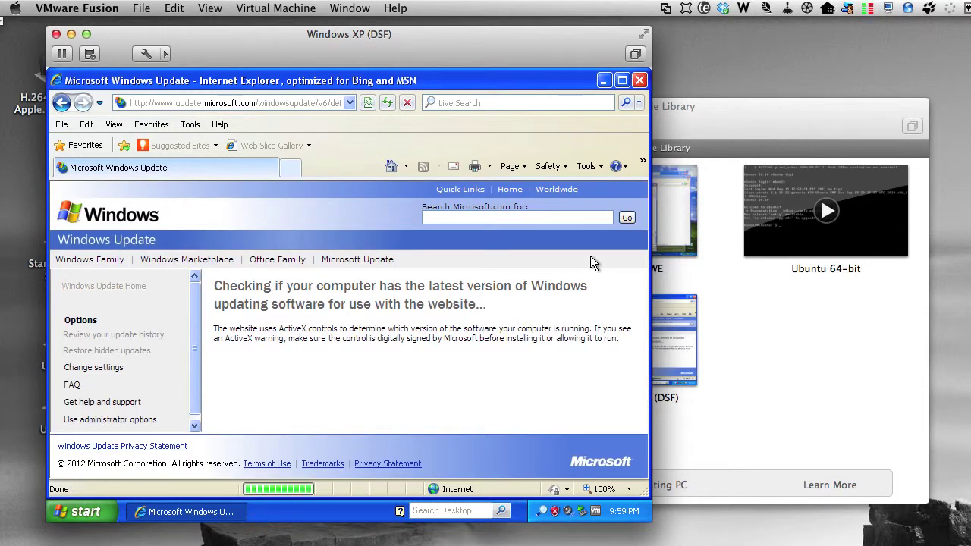
scroll(433, 398, "down", 3)
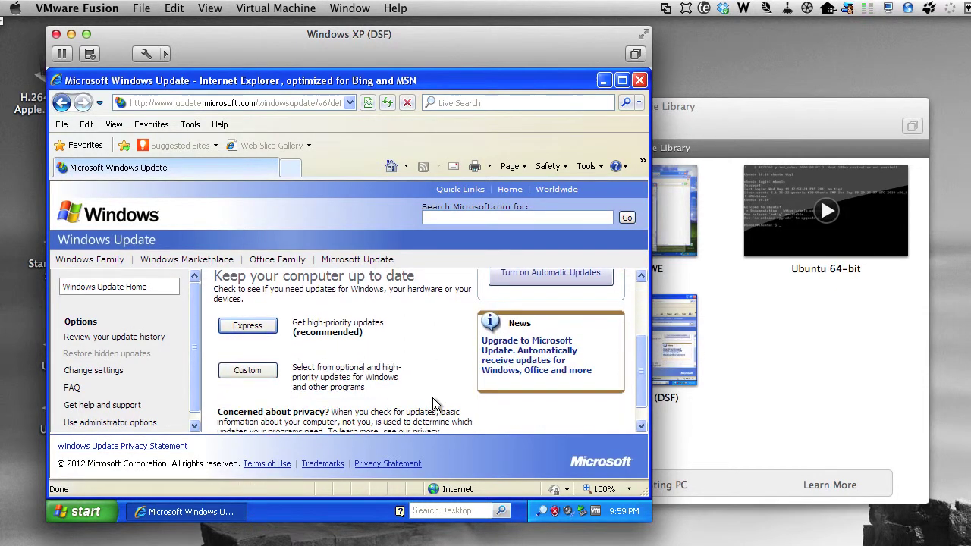
left_click(262, 373)
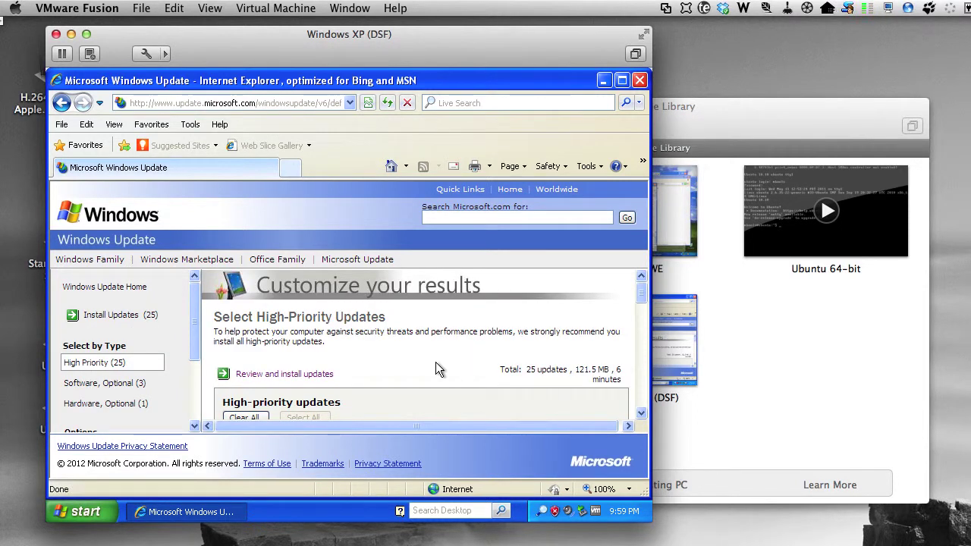
left_click(310, 376)
left_click(258, 346)
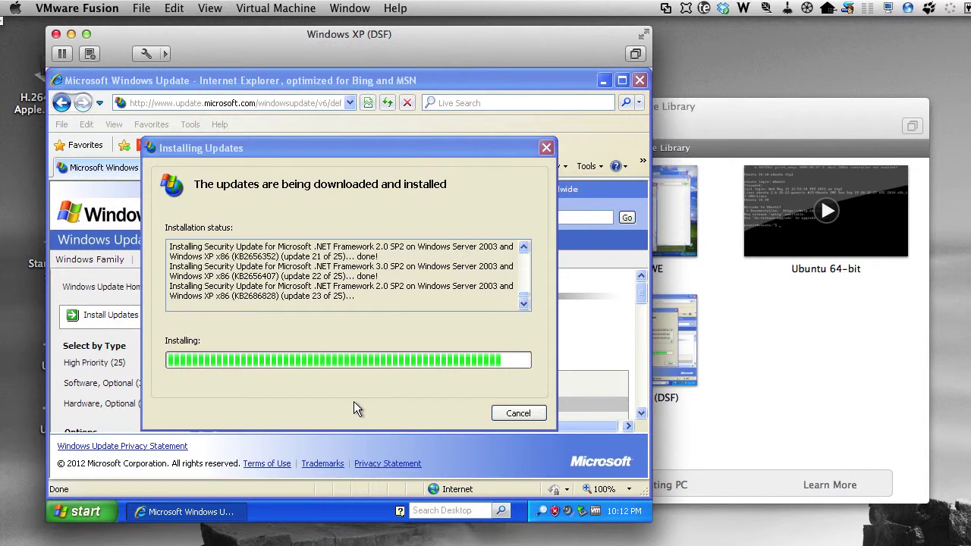
left_click(453, 415)
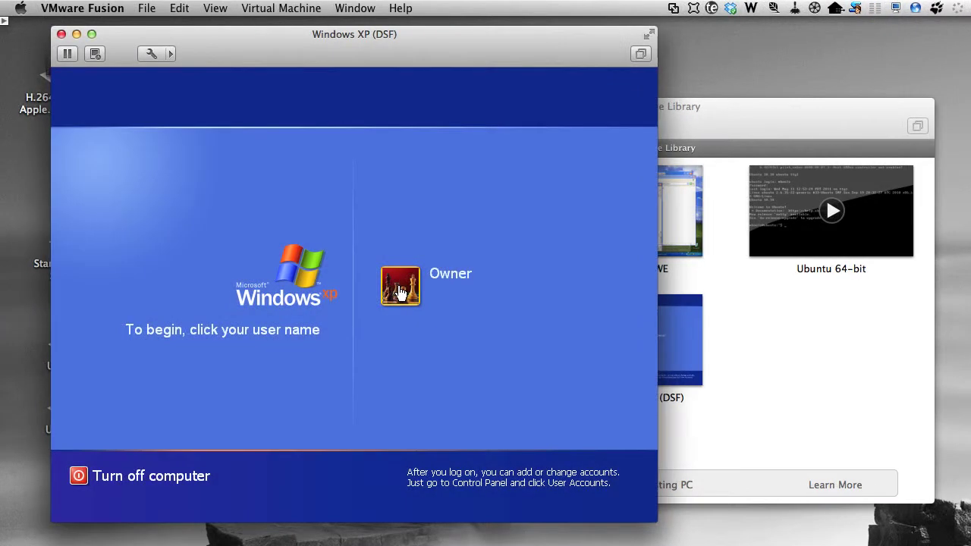
Step: Log back in and run a custom check listing .NET Framework 1.1 SP1 updates KB2656370 and KB2656353
left_click(399, 292)
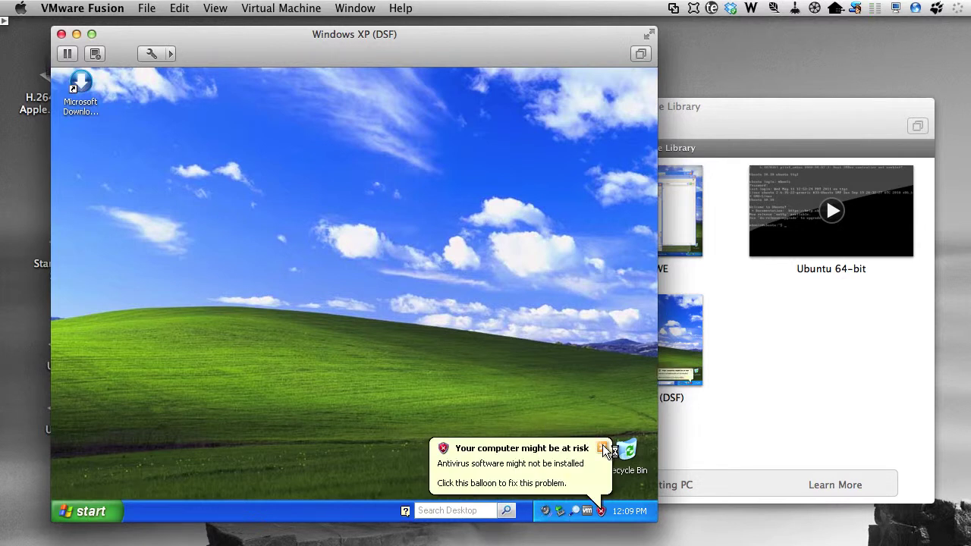
left_click(581, 453)
left_click(96, 508)
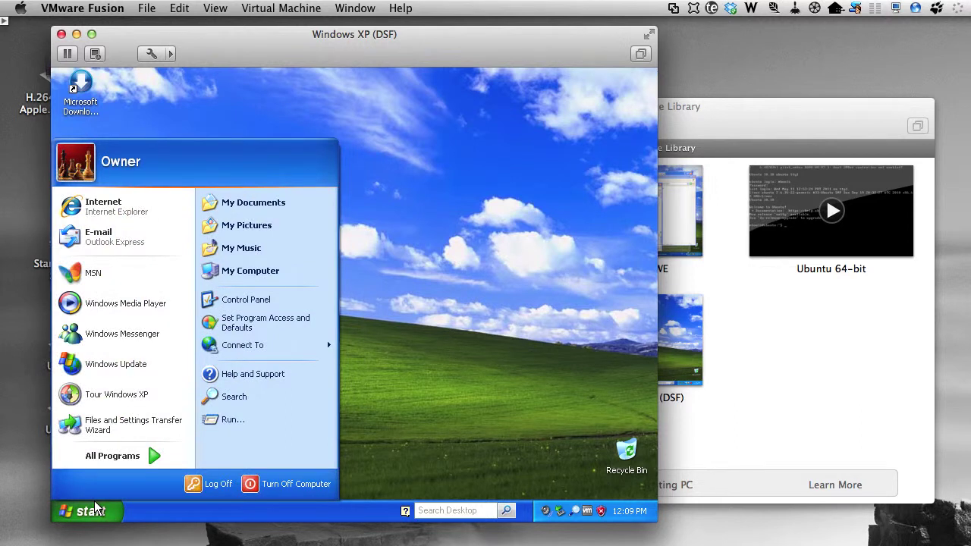
left_click(98, 364)
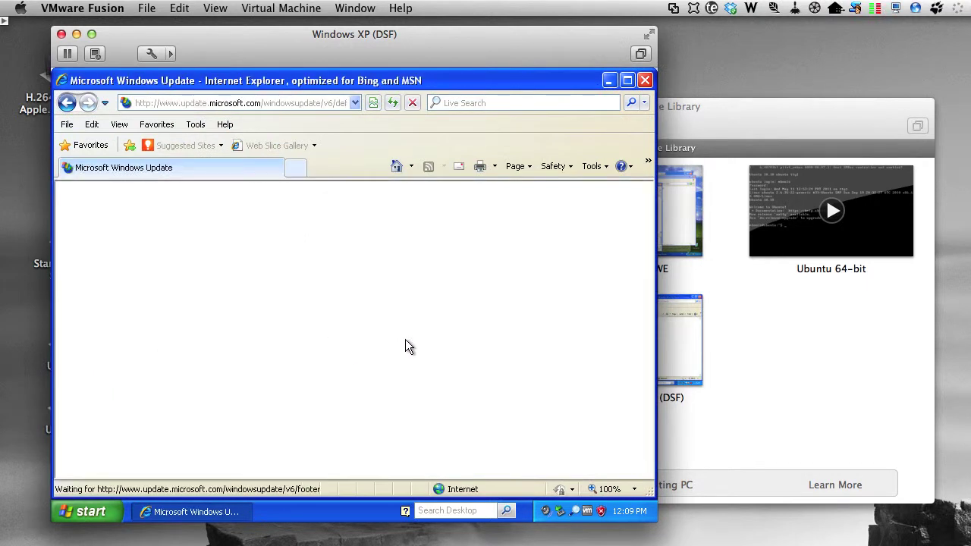
scroll(363, 356, "down", 2)
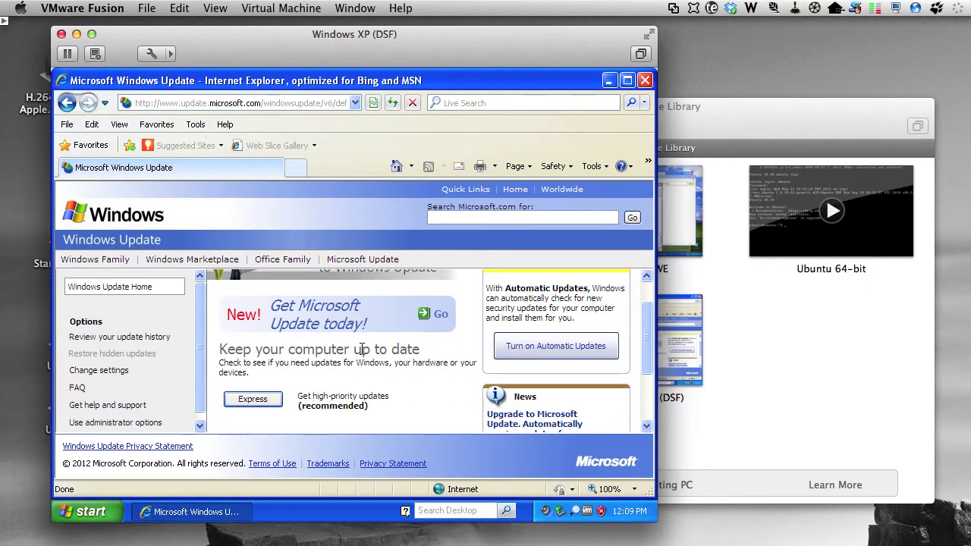
left_click(250, 418)
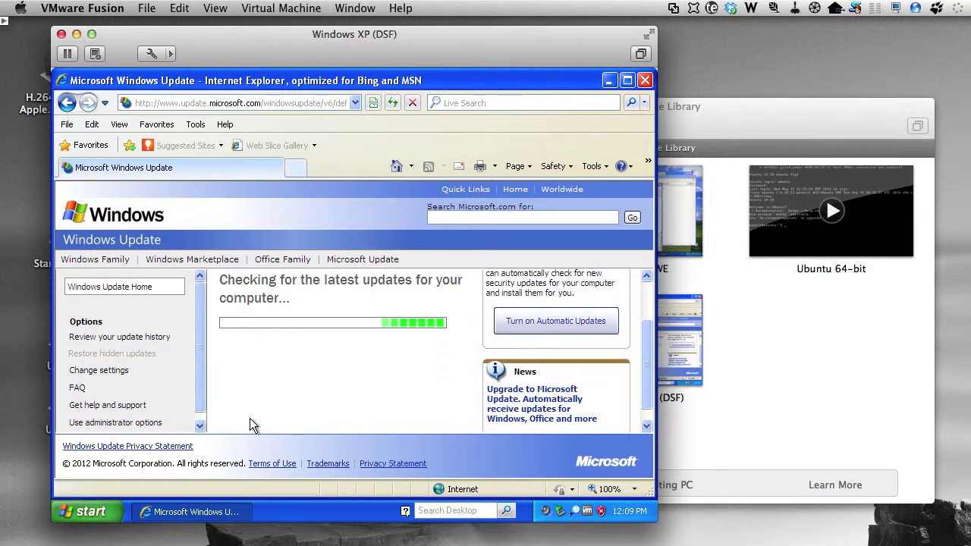
scroll(420, 364, "down", 2)
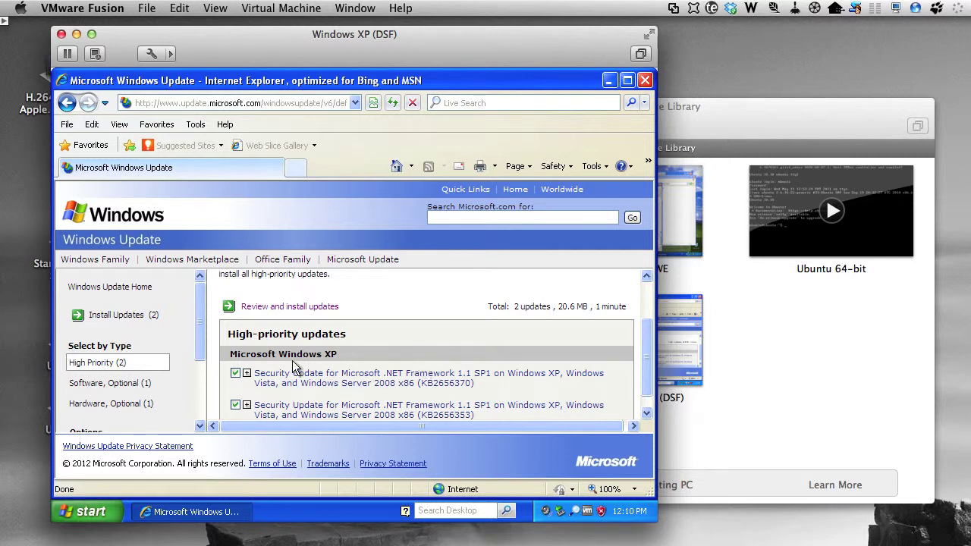
Step: Install the two .NET Framework 1.1 SP1 security updates and close the results
left_click(251, 305)
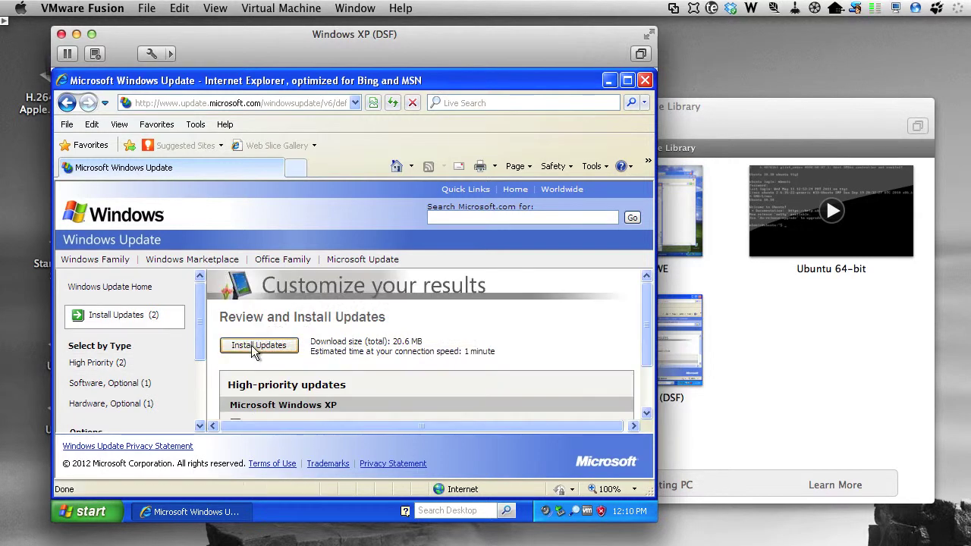
left_click(251, 345)
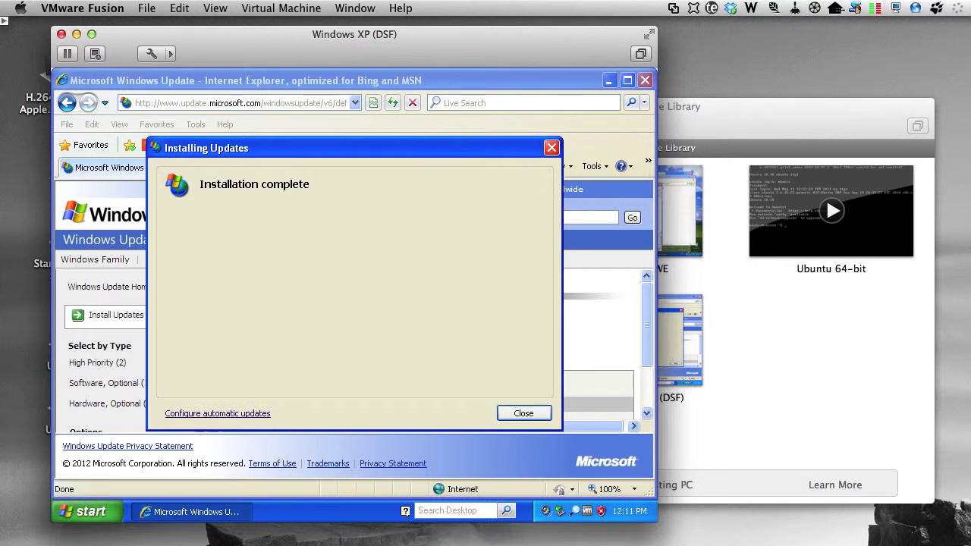
left_click(523, 413)
Step: Rescan from Windows Update Home, confirming 0 high-priority updates, and list optional software updates
left_click(136, 288)
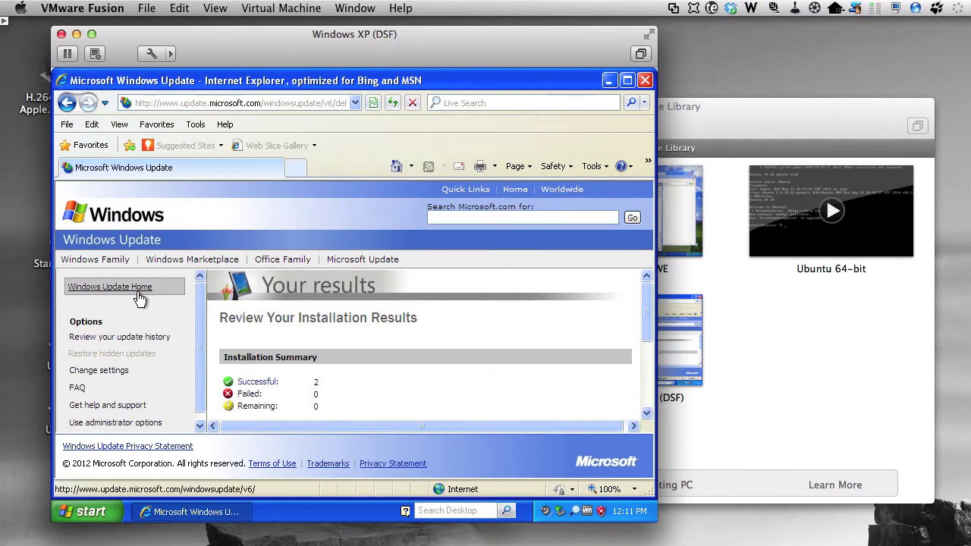
scroll(309, 384, "down", 2)
left_click(252, 419)
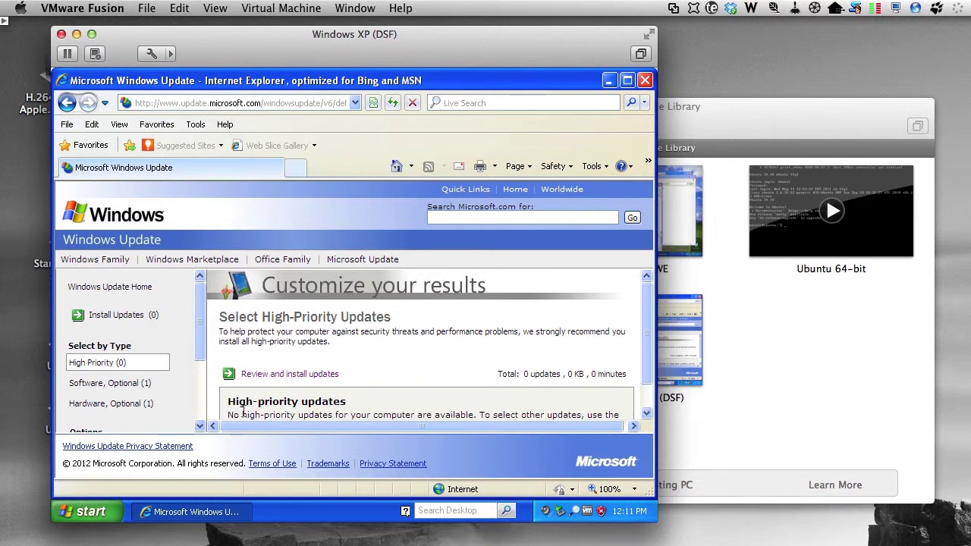
left_click(118, 390)
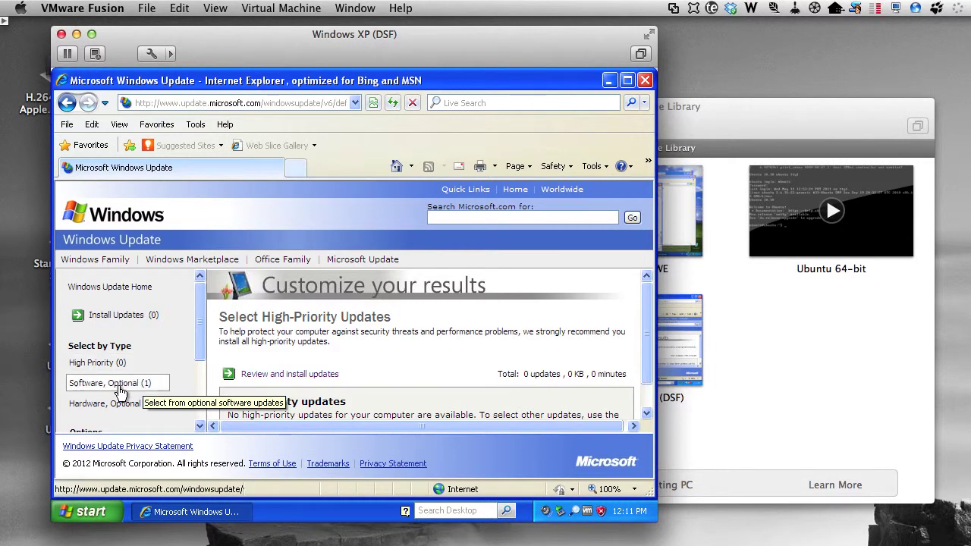
Step: Install the optional Windows PowerShell 2.0 and WinRM 2.0 (KB968930) update
left_click(273, 381)
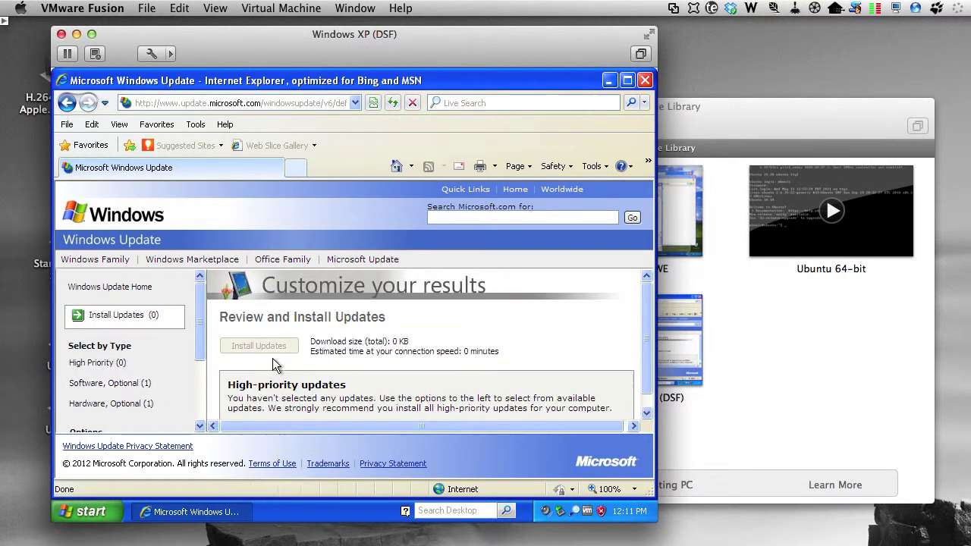
left_click(118, 383)
scroll(350, 361, "down", 1)
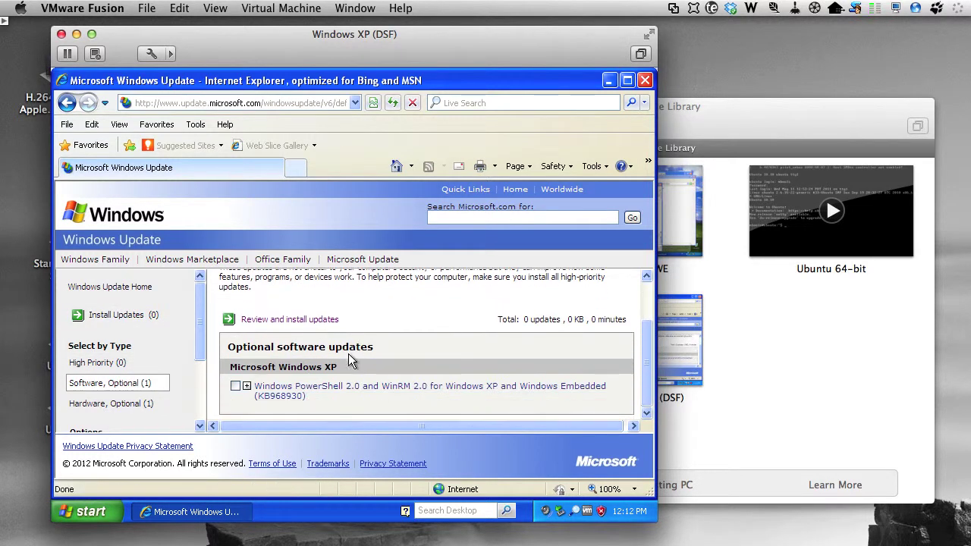
left_click(235, 387)
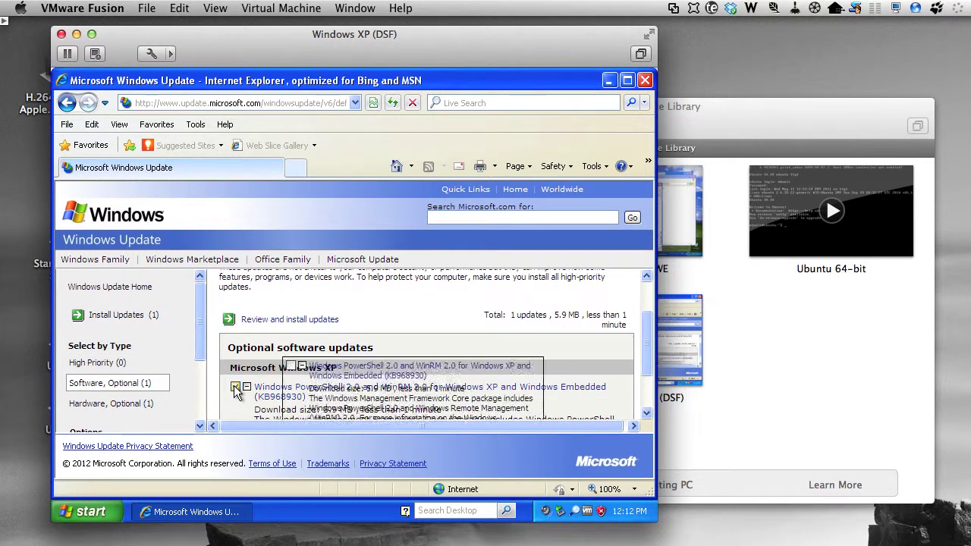
left_click(285, 325)
left_click(259, 344)
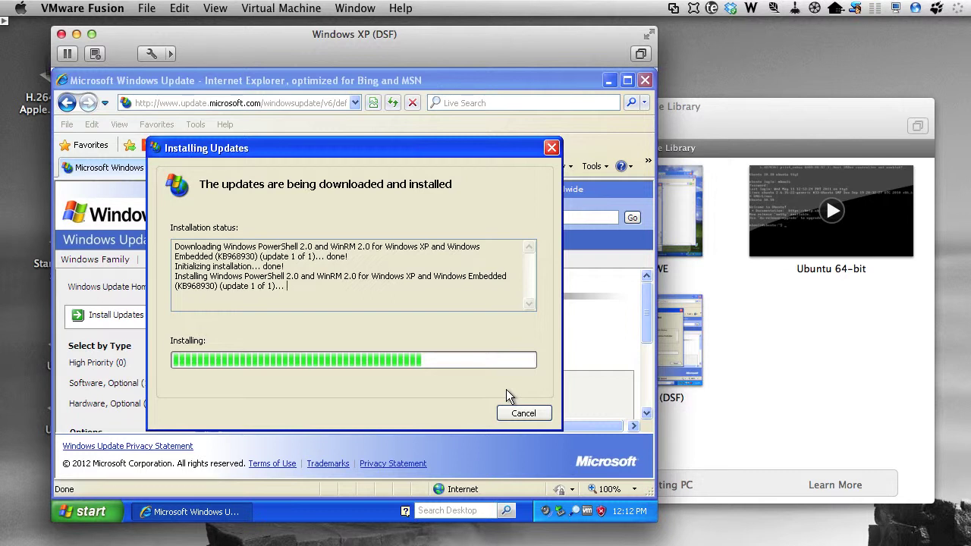
left_click(519, 411)
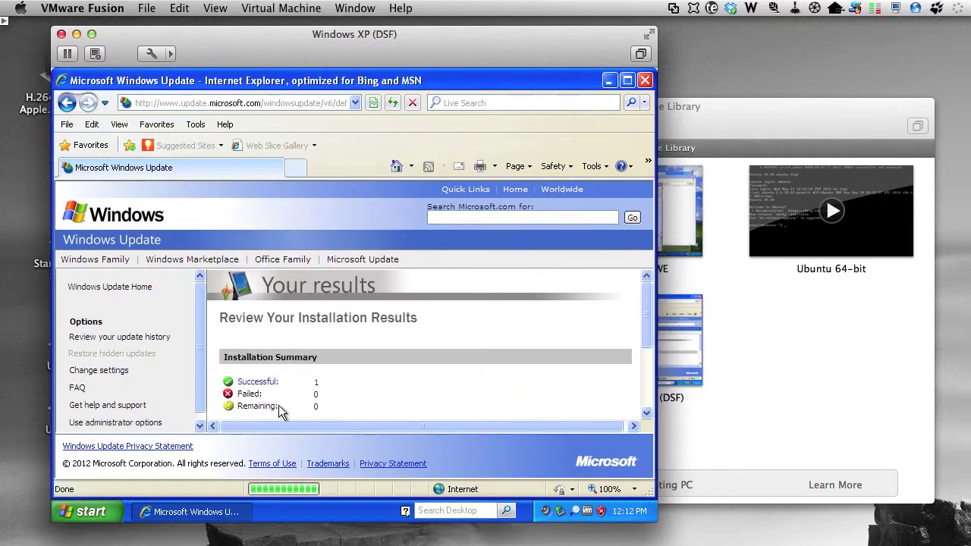
Step: Rescan for updates and list the single remaining optional hardware update
scroll(264, 368, "down", 3)
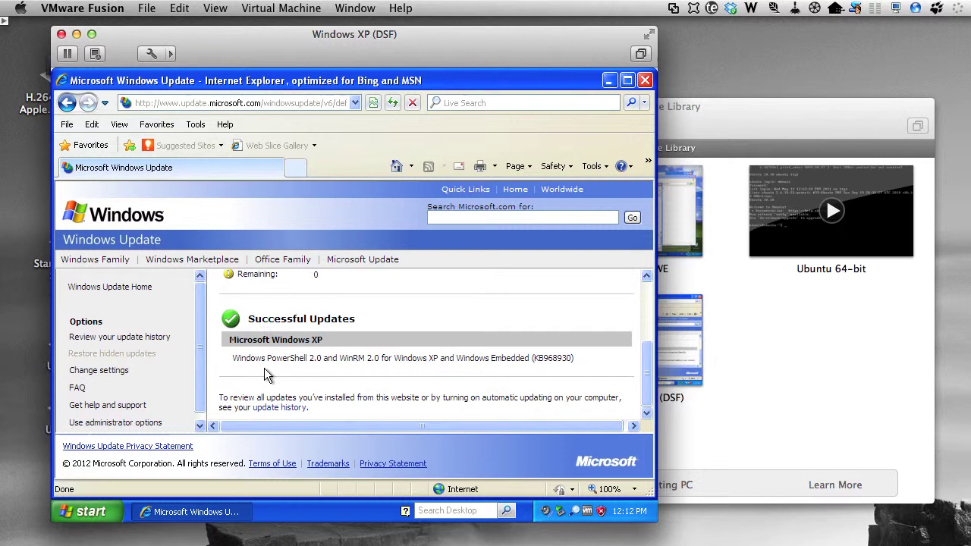
left_click(121, 287)
left_click(261, 419)
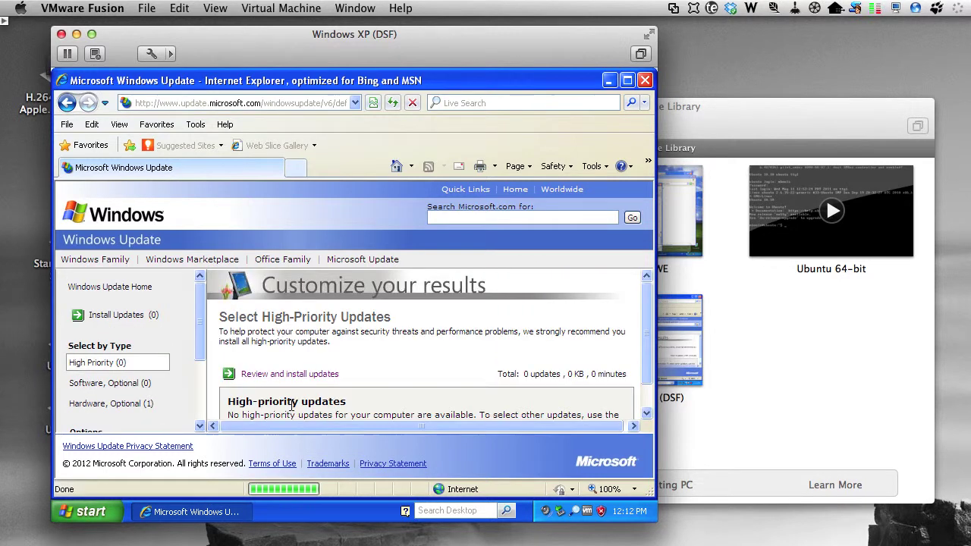
left_click(106, 404)
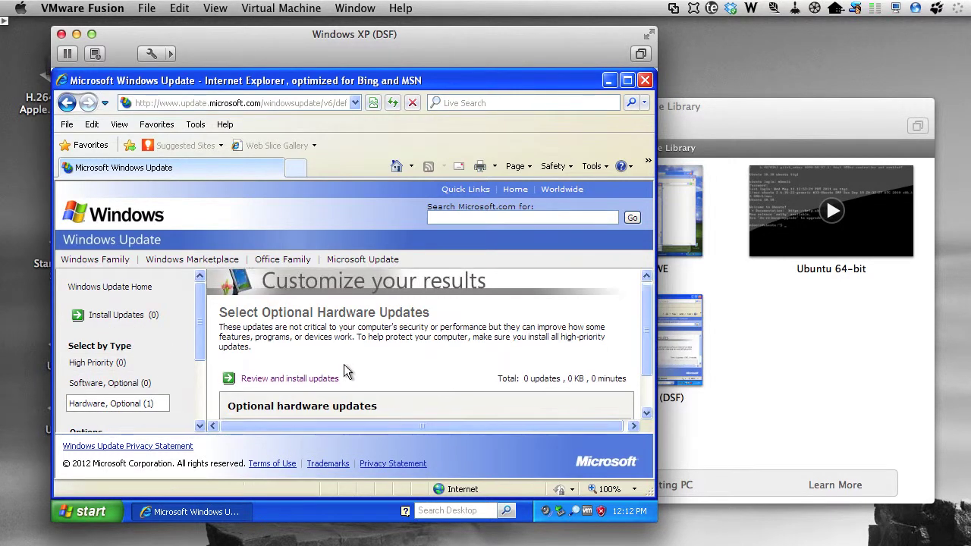
Step: Install the optional Creative AudioPCI sound driver update
scroll(344, 372, "down", 1)
left_click(236, 407)
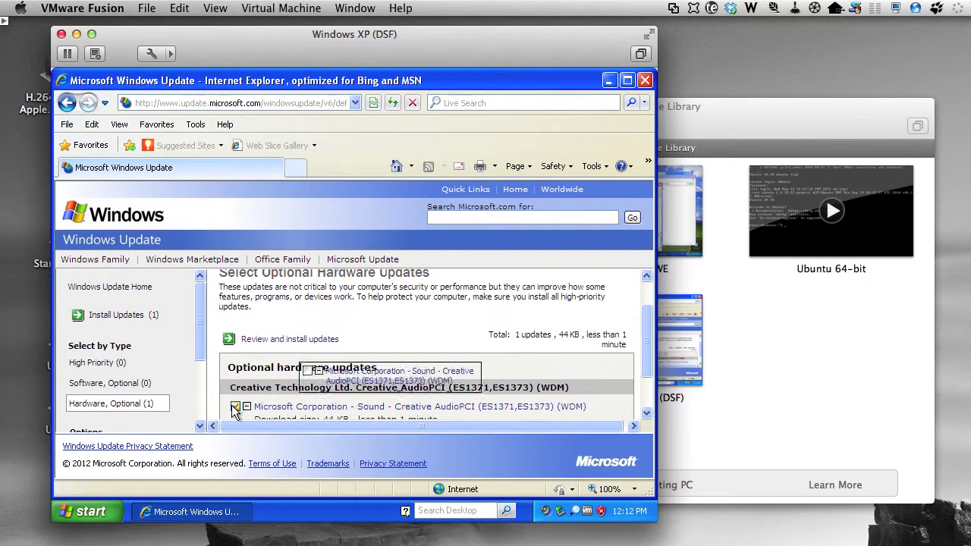
left_click(278, 339)
left_click(277, 342)
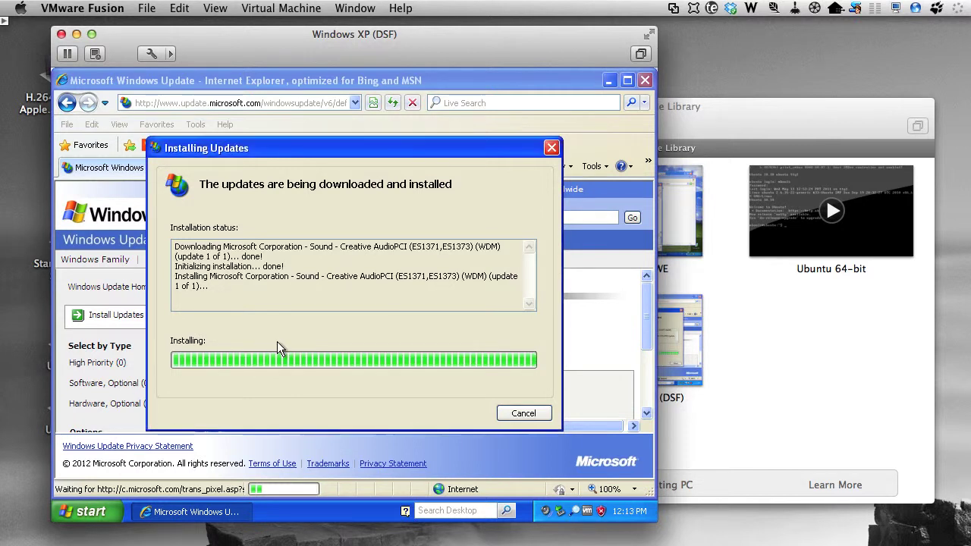
left_click(516, 414)
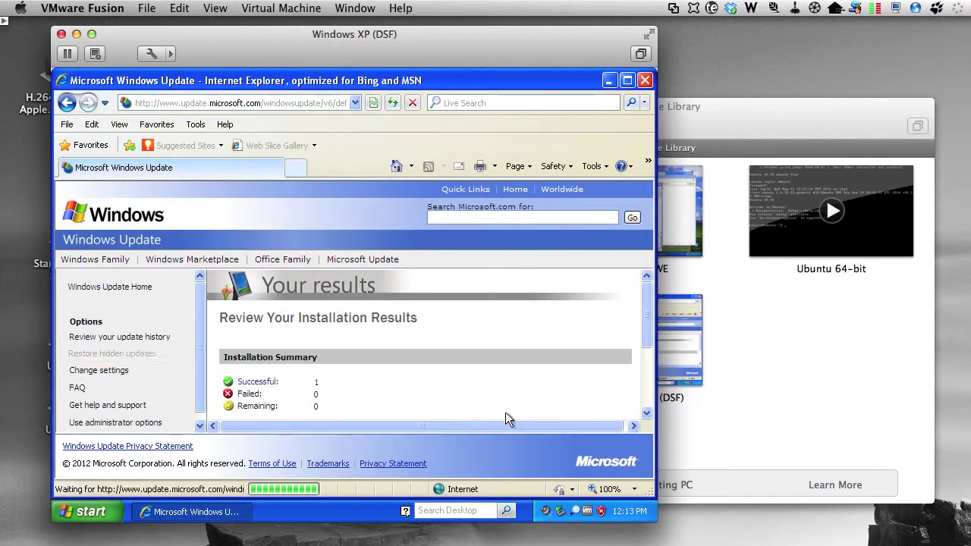
Step: Run a final custom check confirming no updates remain, then close the Windows Update window
left_click(136, 286)
scroll(255, 360, "down", 3)
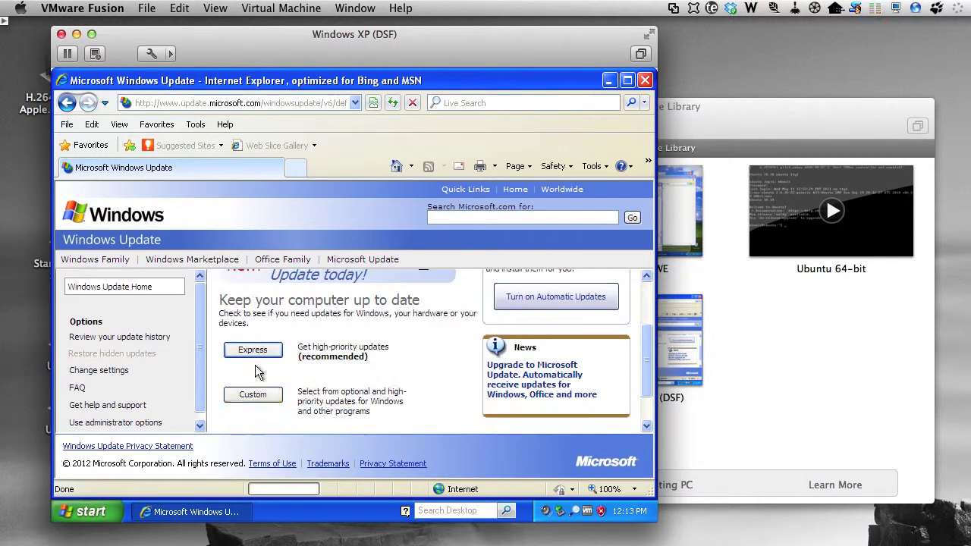
left_click(251, 395)
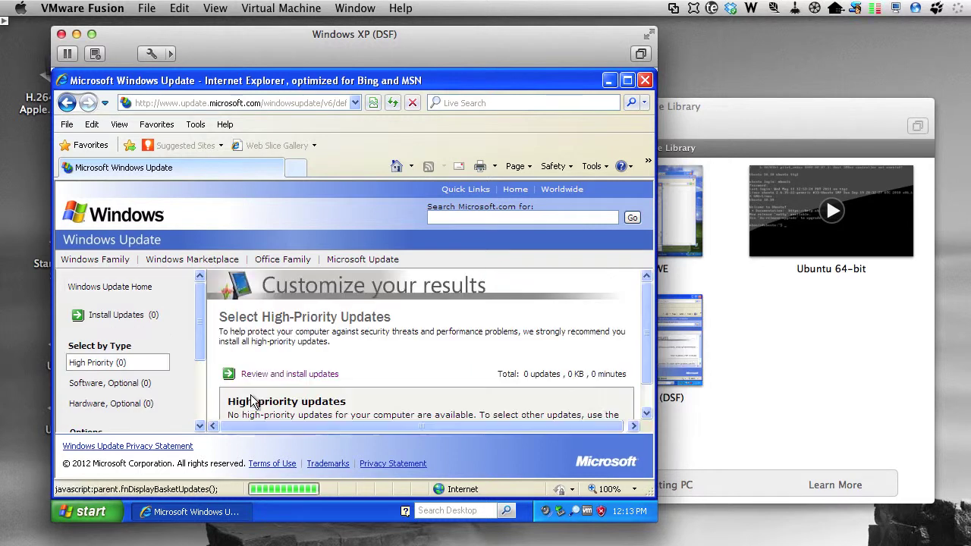
scroll(159, 350, "up", 2)
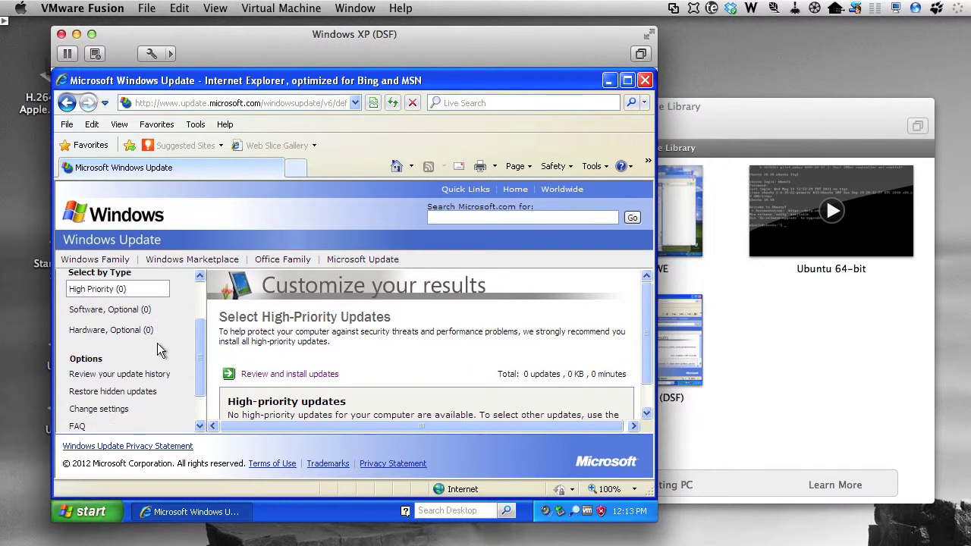
left_click(646, 80)
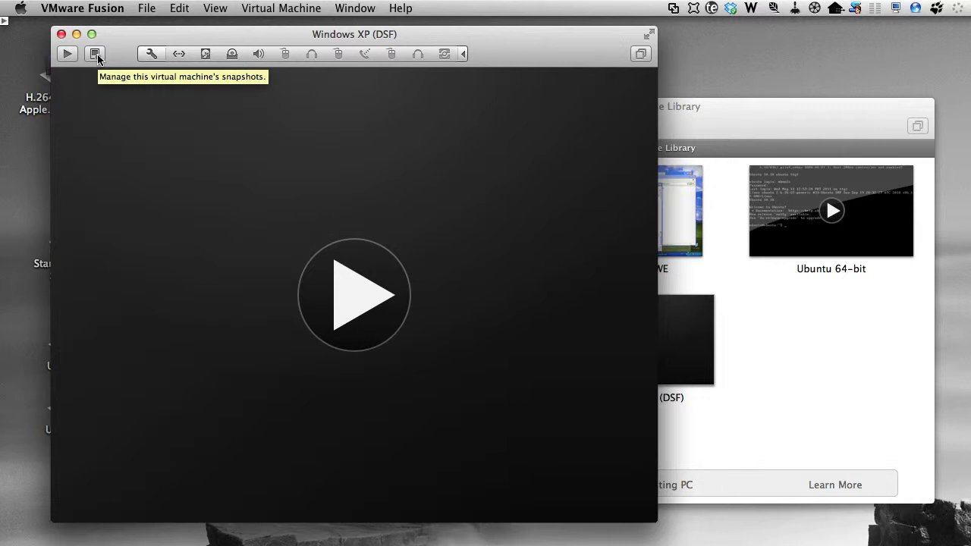
Step: Open the snapshot manager for the powered-off Windows XP (DSF) VM, which has no snapshots yet
left_click(97, 58)
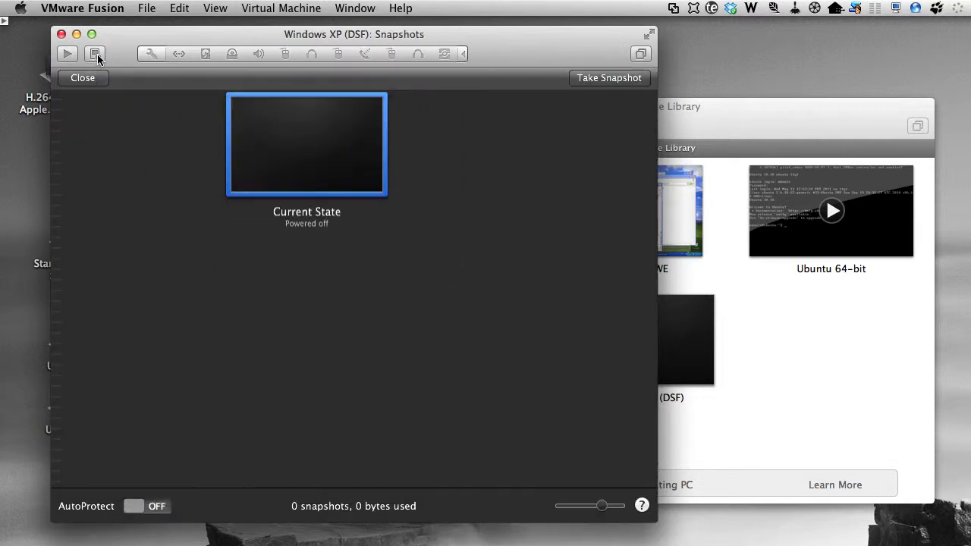
Step: Take an 'Initial configuraiton' snapshot noted 'Initial, fully patched, configuration for Windows base machine' and close the snapshot manager
left_click(609, 78)
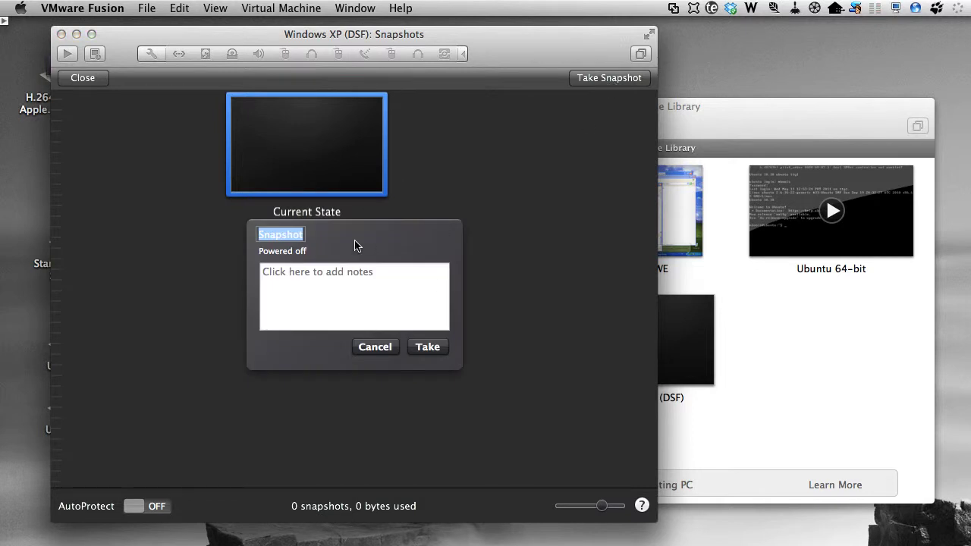
type("Initial con")
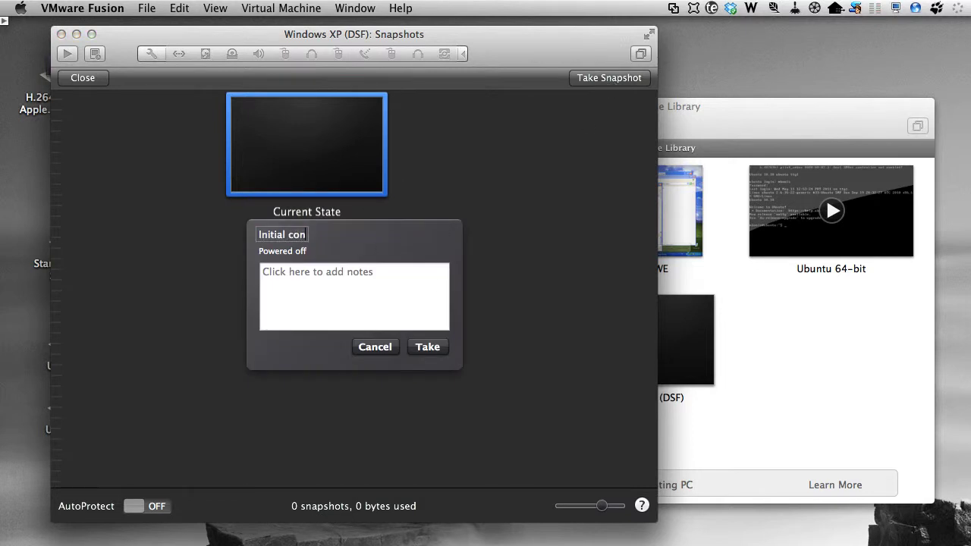
type("figuraiton")
key("Tab")
type("Initial, fully patched, configuration for Windows base machine for DSF")
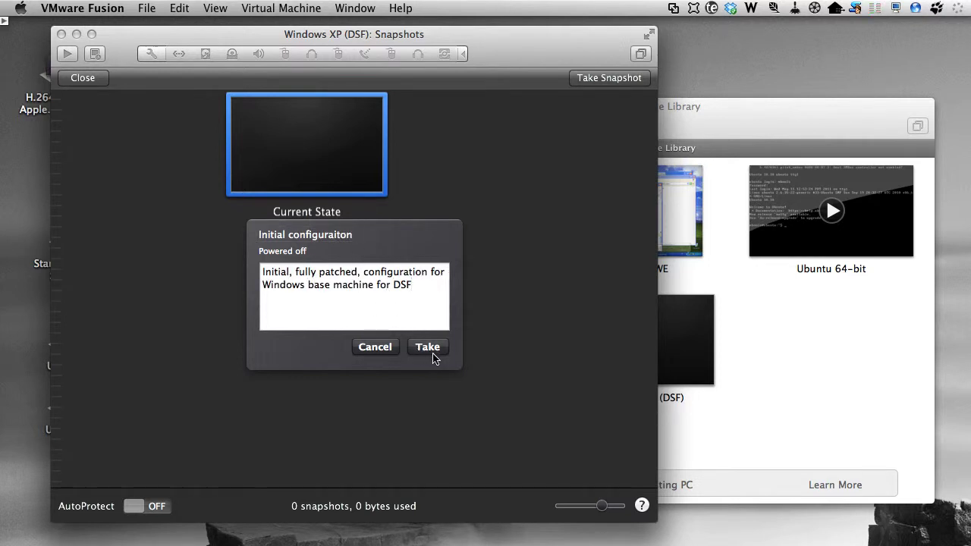
left_click(436, 351)
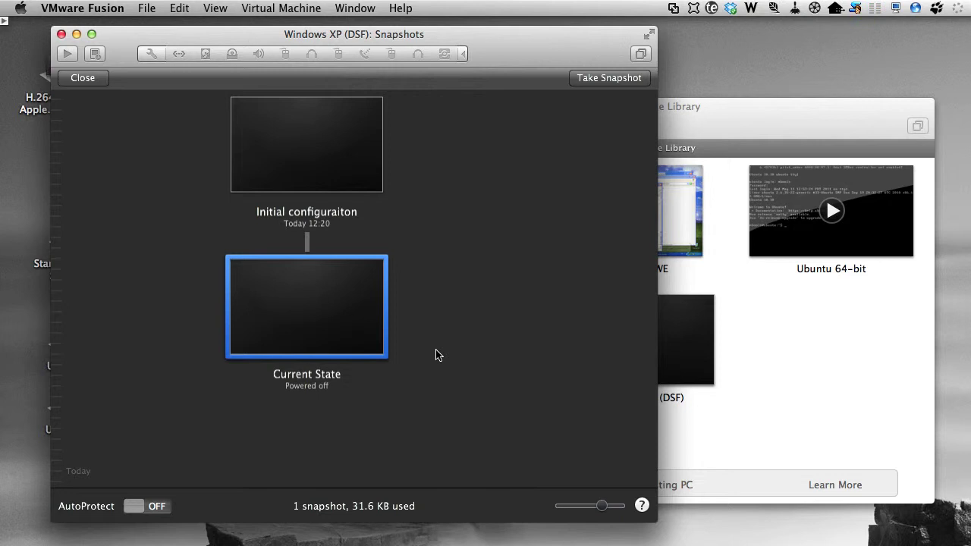
left_click(83, 78)
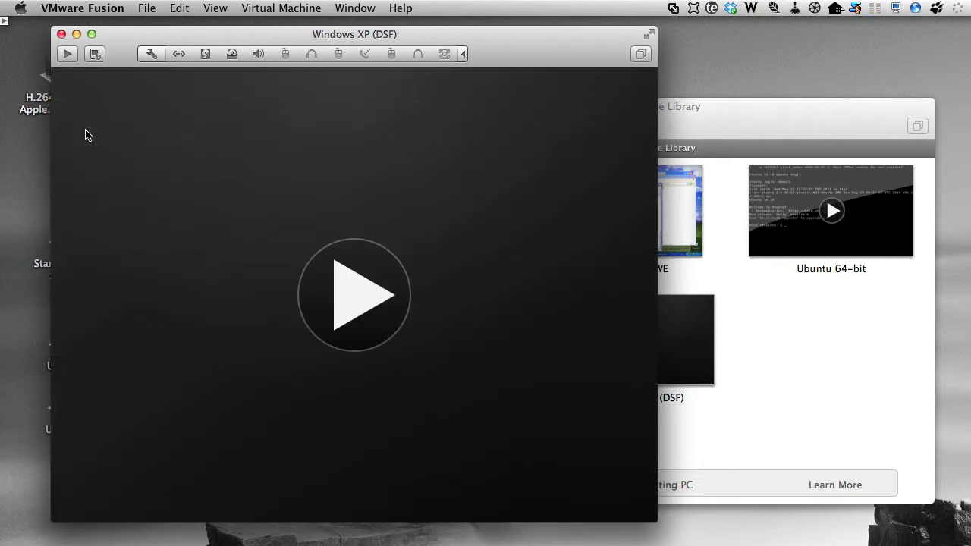